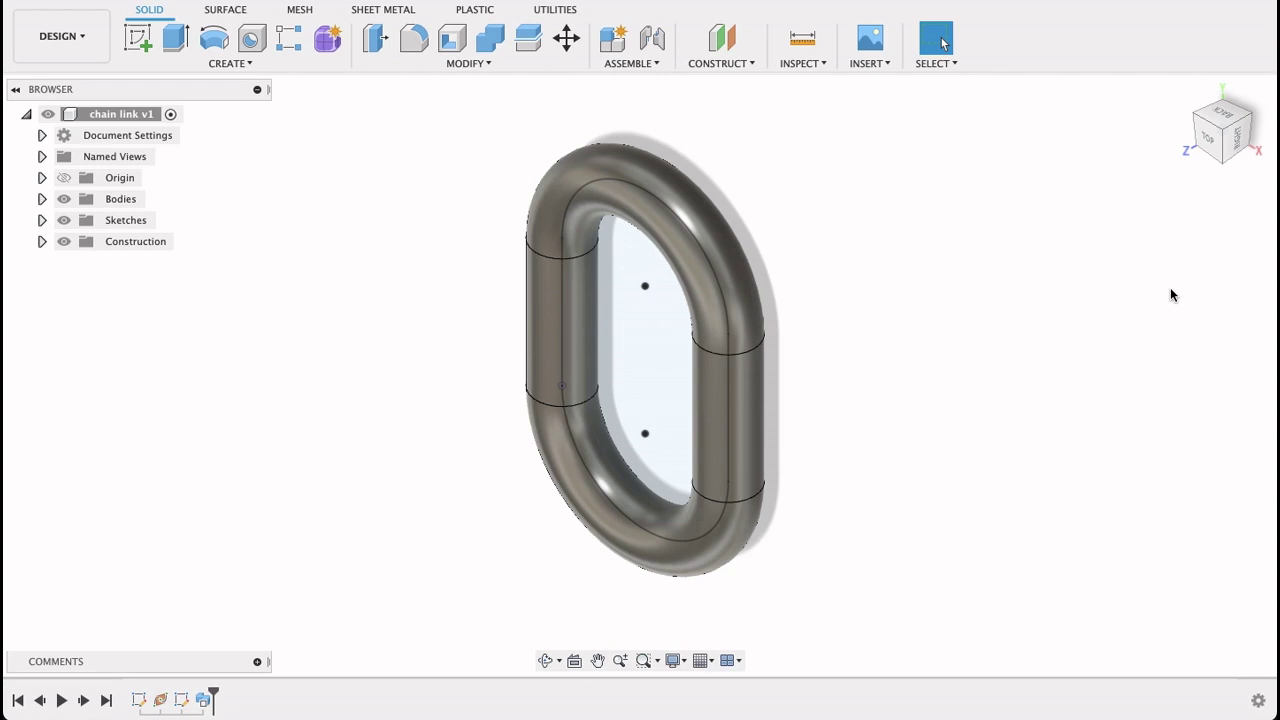
# Orbit the pin v1 reference model to inspect it, then move to the empty chain link v1 design
pyautogui.press('F4')
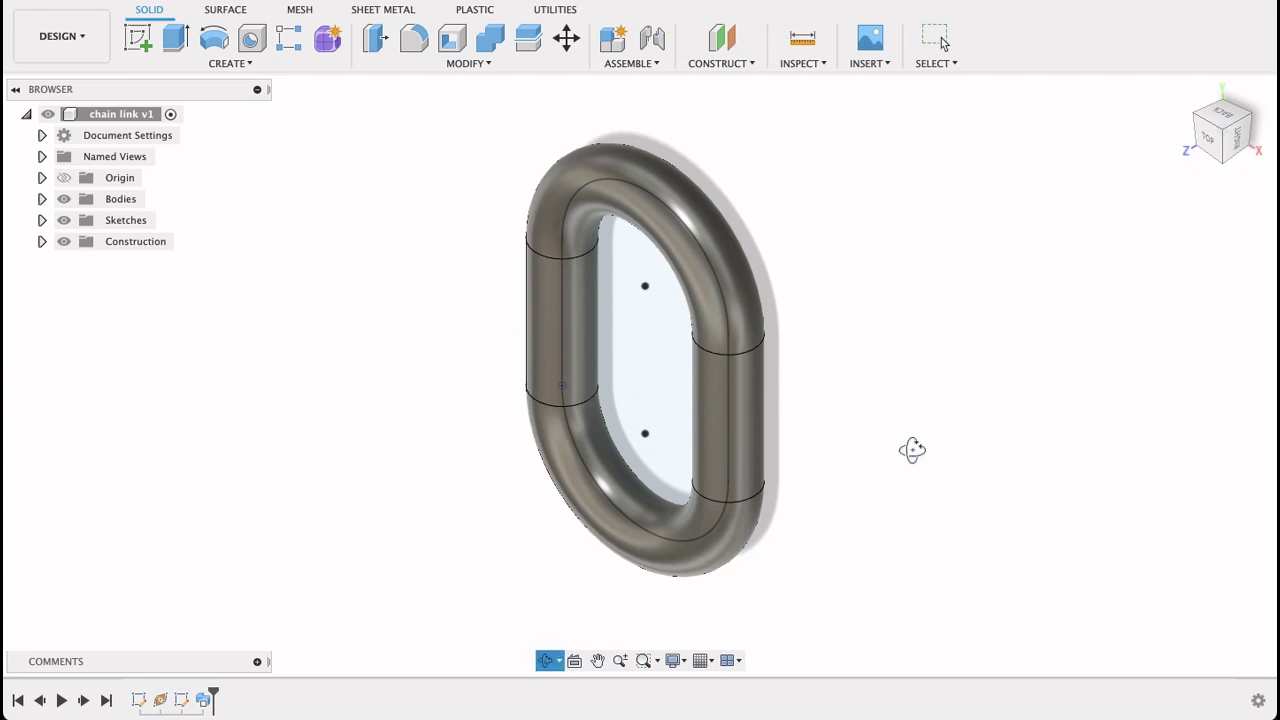
pyautogui.moveTo(911, 448); pyautogui.dragTo(923, 477)
pyautogui.press('Escape')
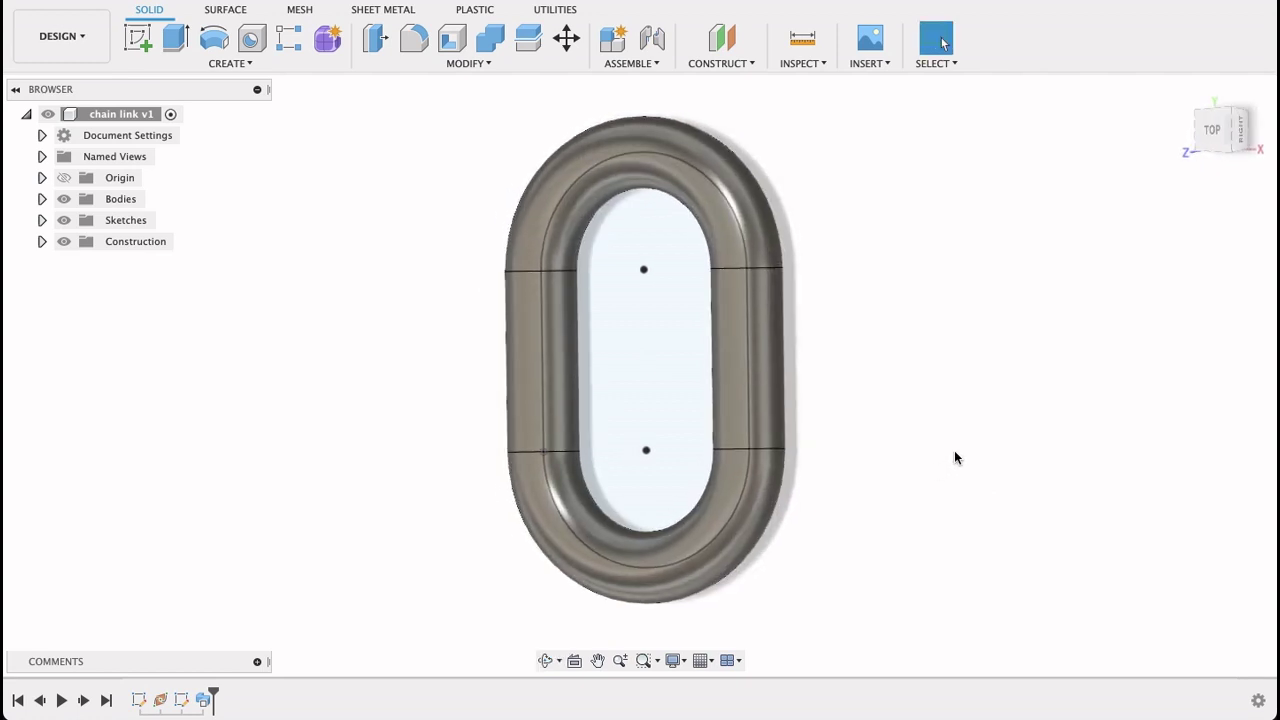
pyautogui.keyDown('shift'); pyautogui.moveTo(1070, 312); pyautogui.dragTo(1106, 341, button='middle'); pyautogui.keyUp('shift')
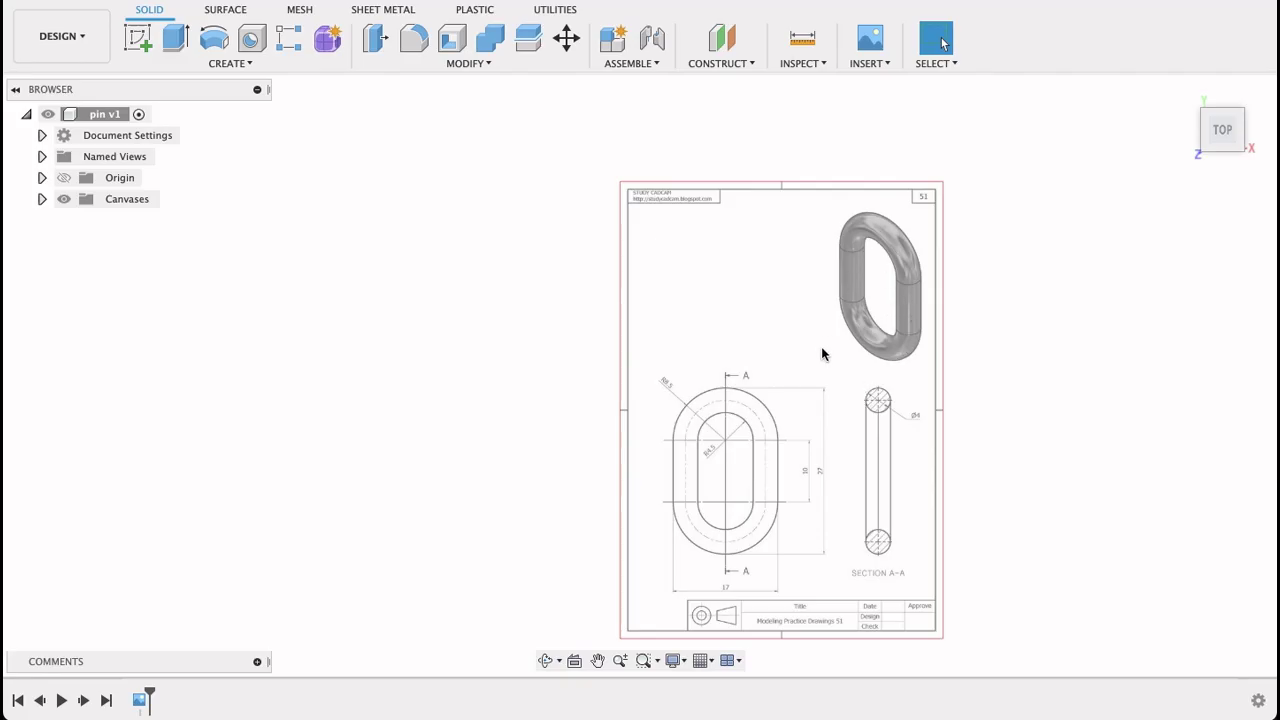
pyautogui.scroll(5, 810, 513)
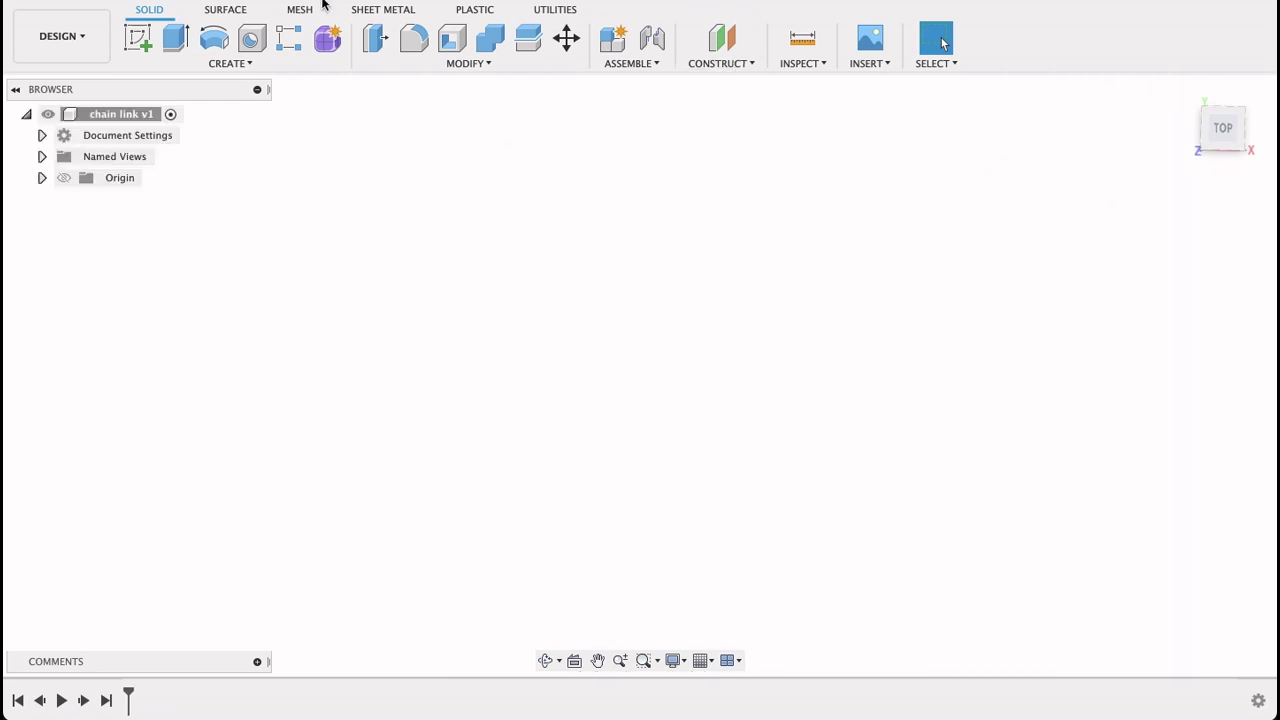
# Start a new sketch on the top origin plane
pyautogui.click(138, 39)
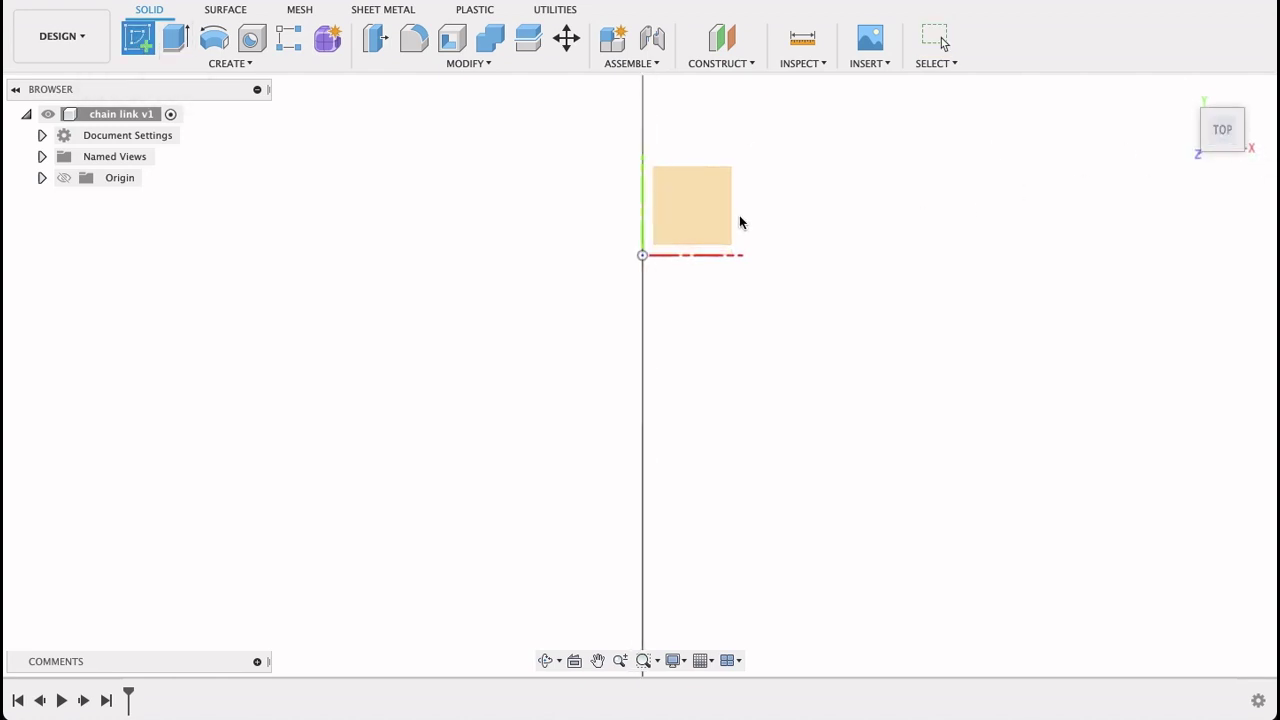
pyautogui.click(680, 209)
pyautogui.scroll(5, 670, 385)
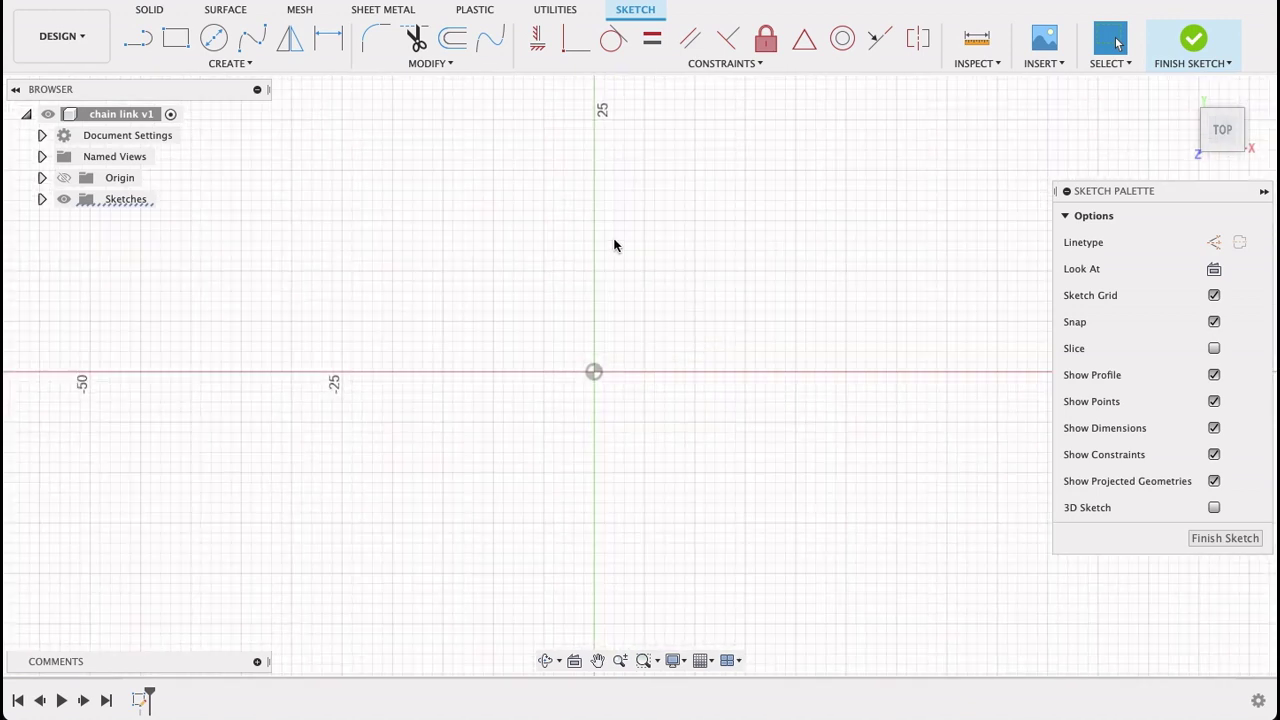
# Draw a 13 × 10 mm two-point rectangle with its first corner at the origin
pyautogui.click(174, 36)
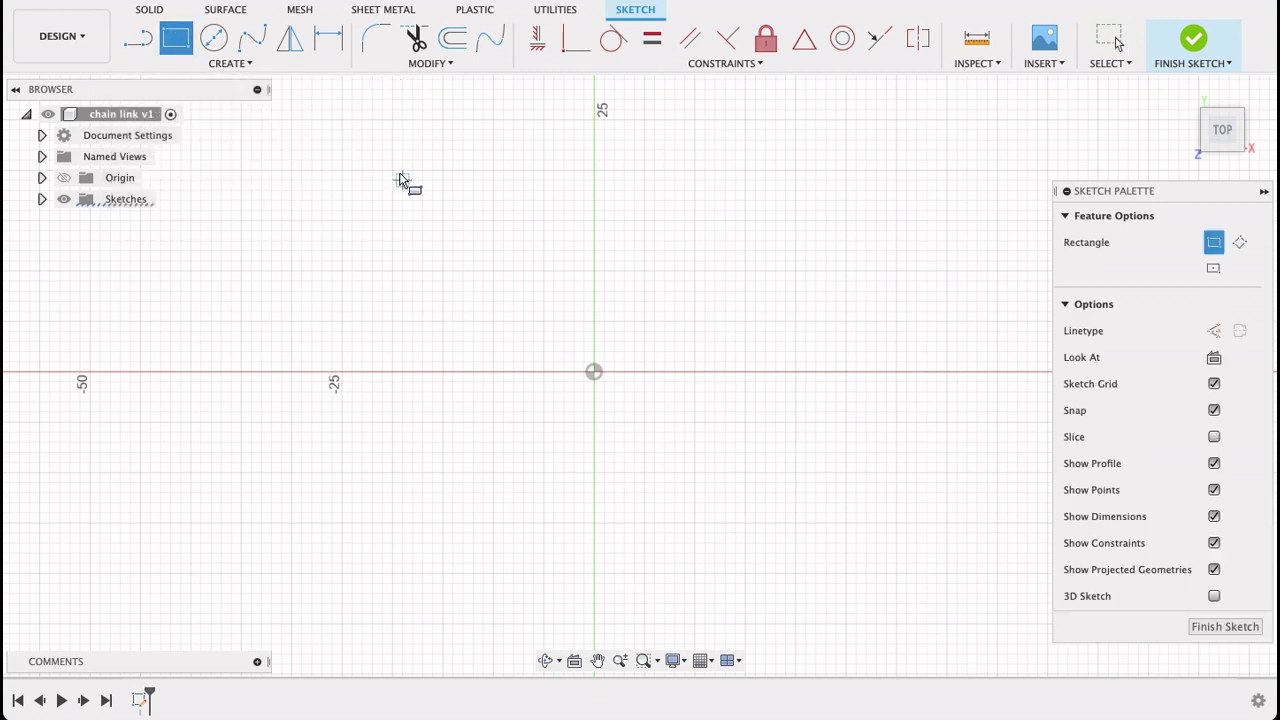
pyautogui.click(595, 372)
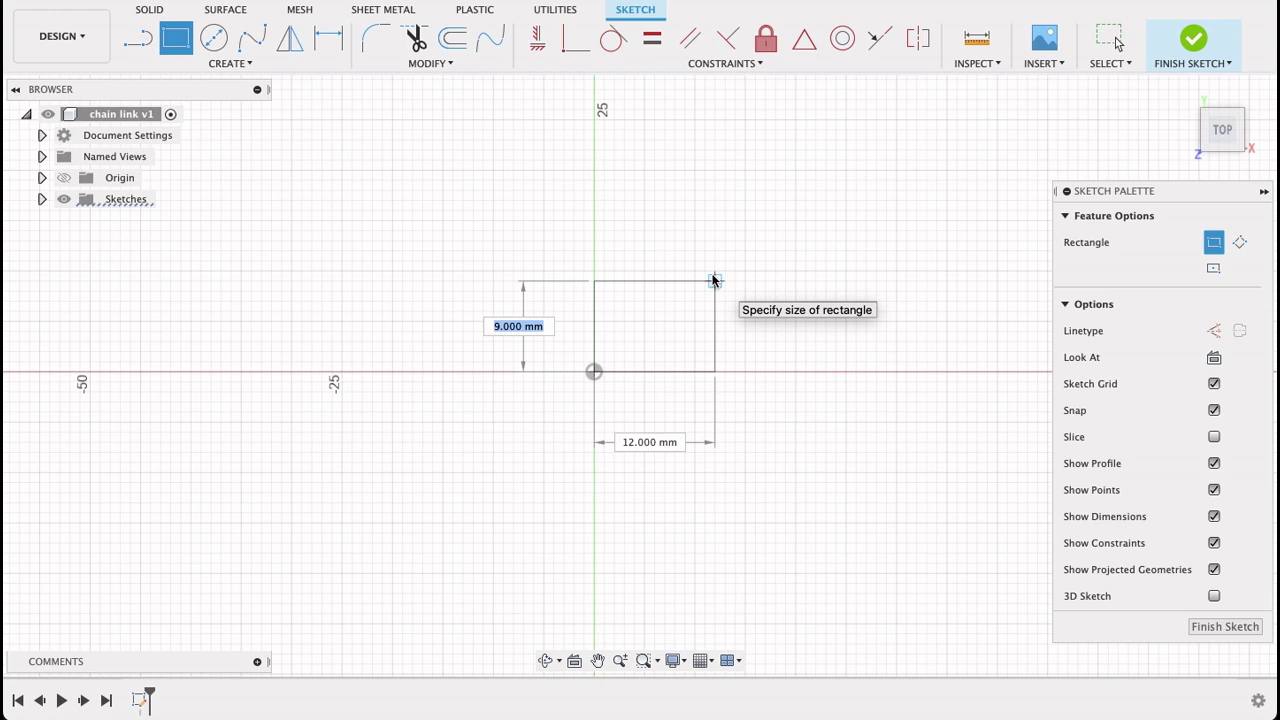
pyautogui.write('10')
pyautogui.press('Tab')
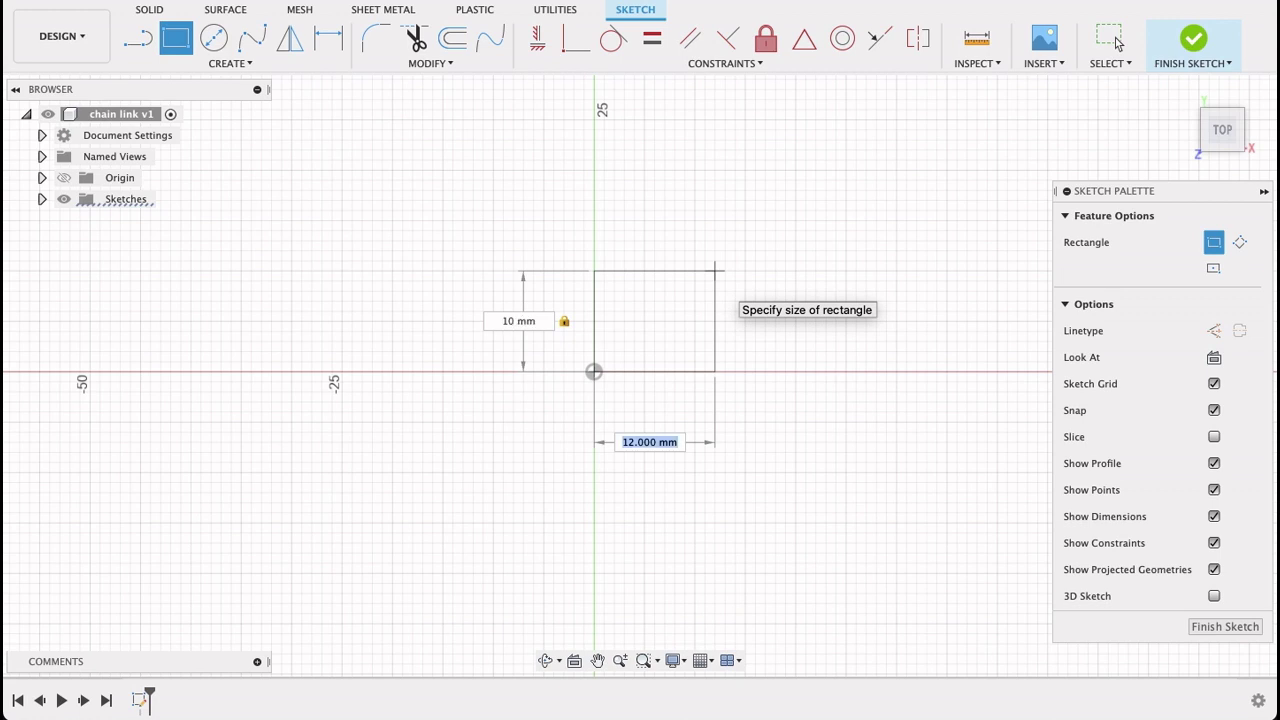
pyautogui.write('13')
pyautogui.press('Tab')
pyautogui.press('Return')
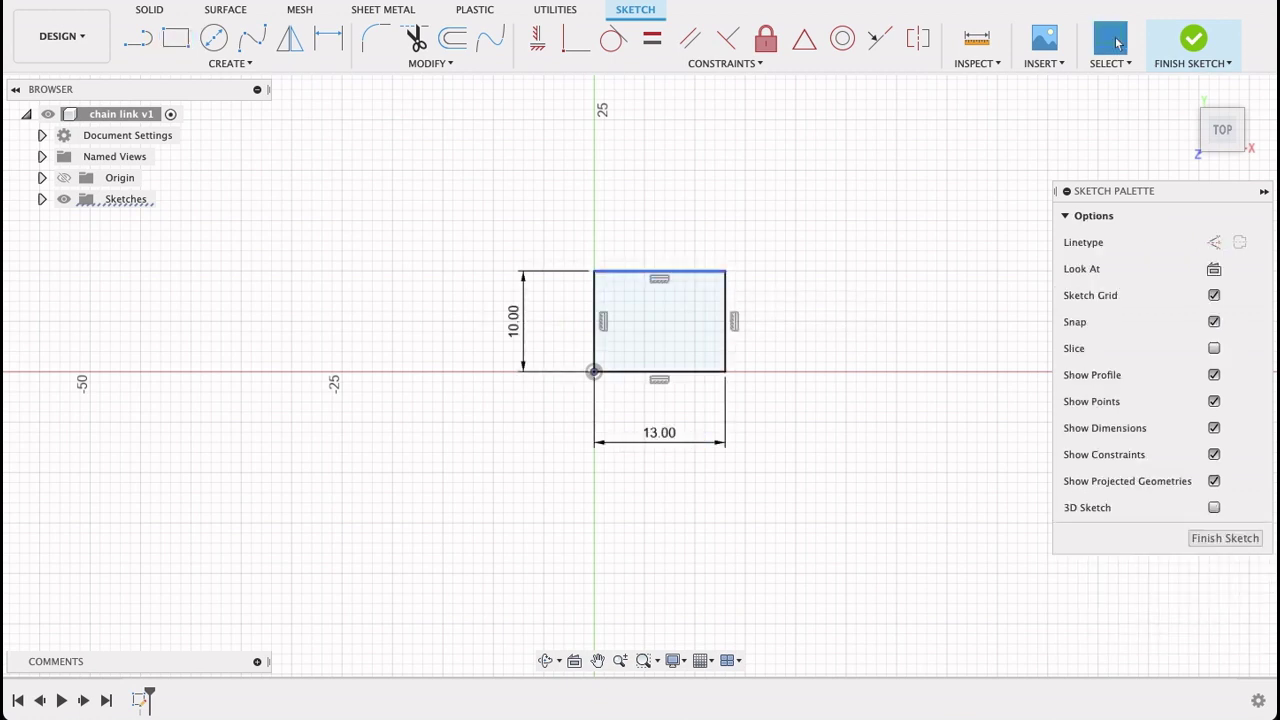
# Open the width dimension for editing and keep it at 13.00
pyautogui.click(660, 437)
pyautogui.doubleClick(660, 437)
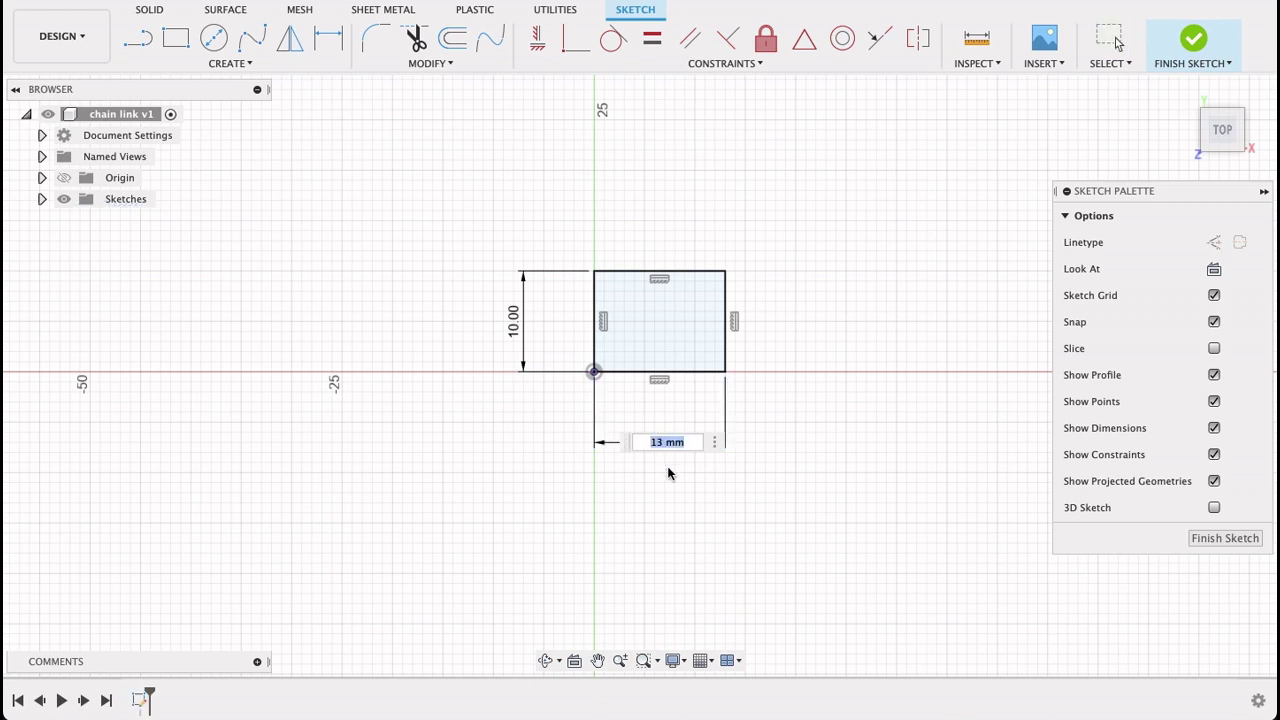
pyautogui.write('13')
pyautogui.click(1118, 42)
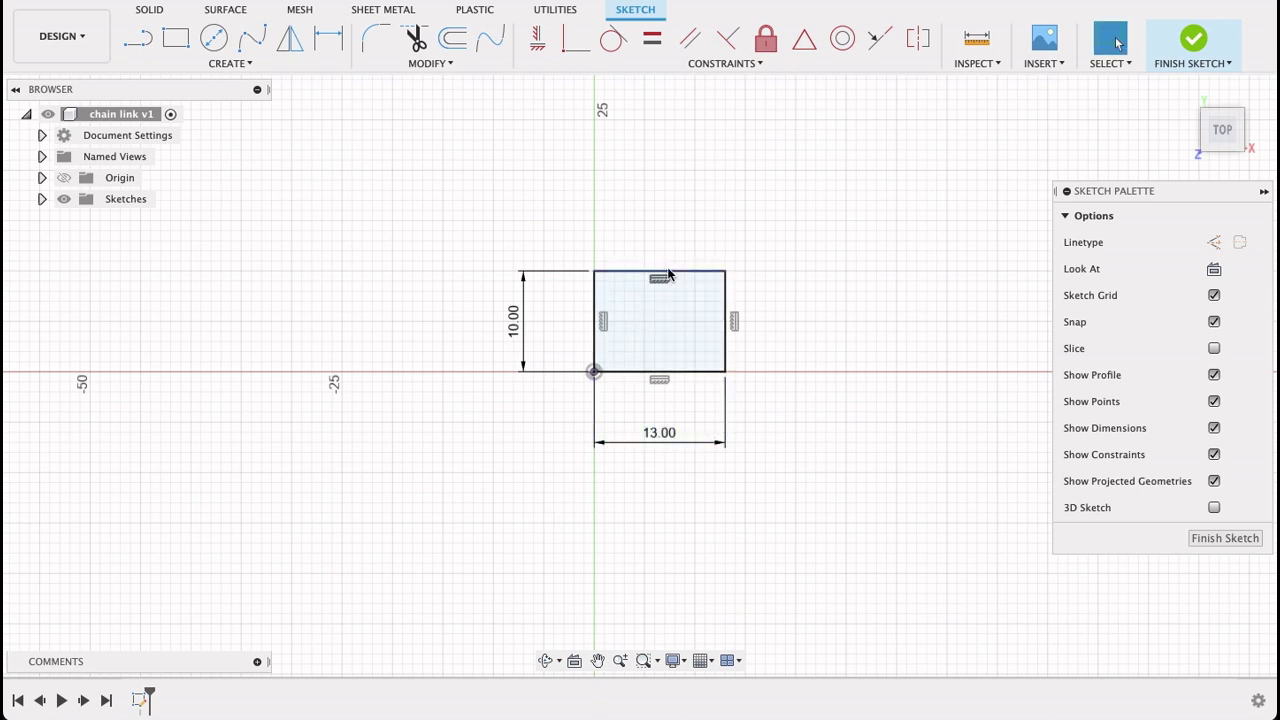
# Draw 13 mm center-diameter circles at the rectangle's top-edge and bottom-edge midpoints
pyautogui.click(212, 40)
pyautogui.scroll(5, 630, 256)
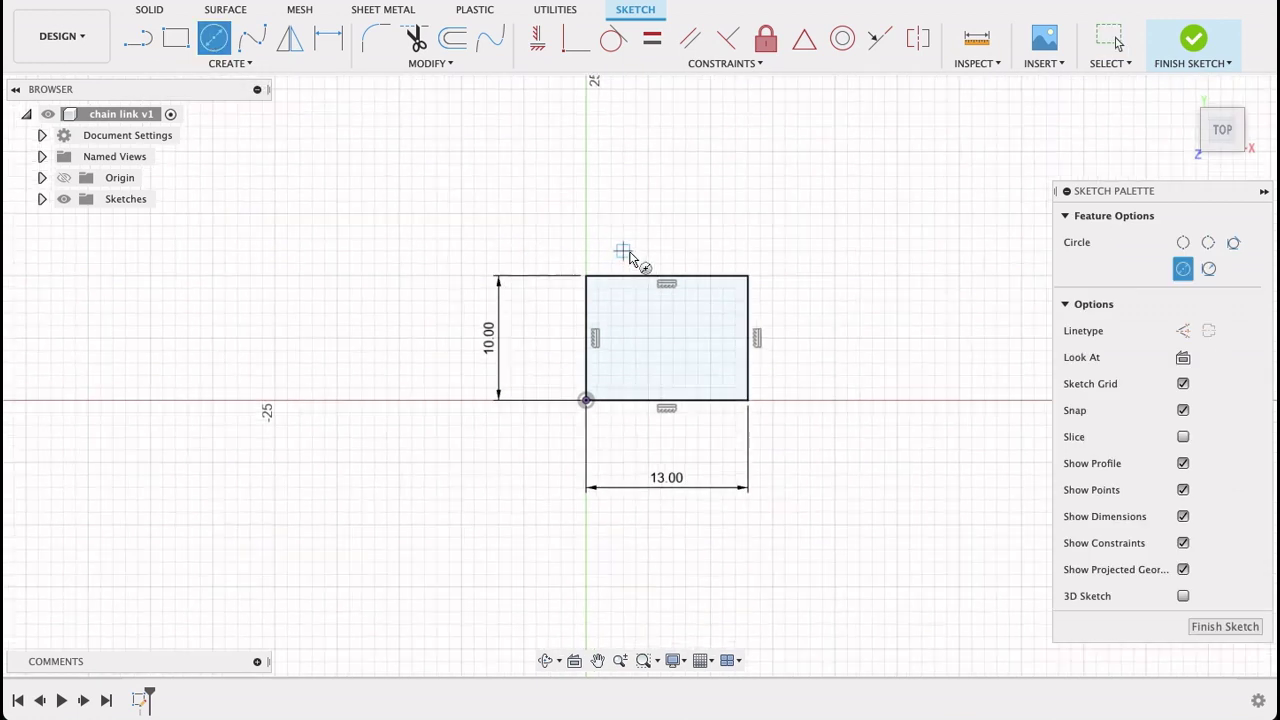
pyautogui.scroll(1, 630, 256)
pyautogui.moveTo(703, 429); pyautogui.dragTo(680, 452, button='middle')
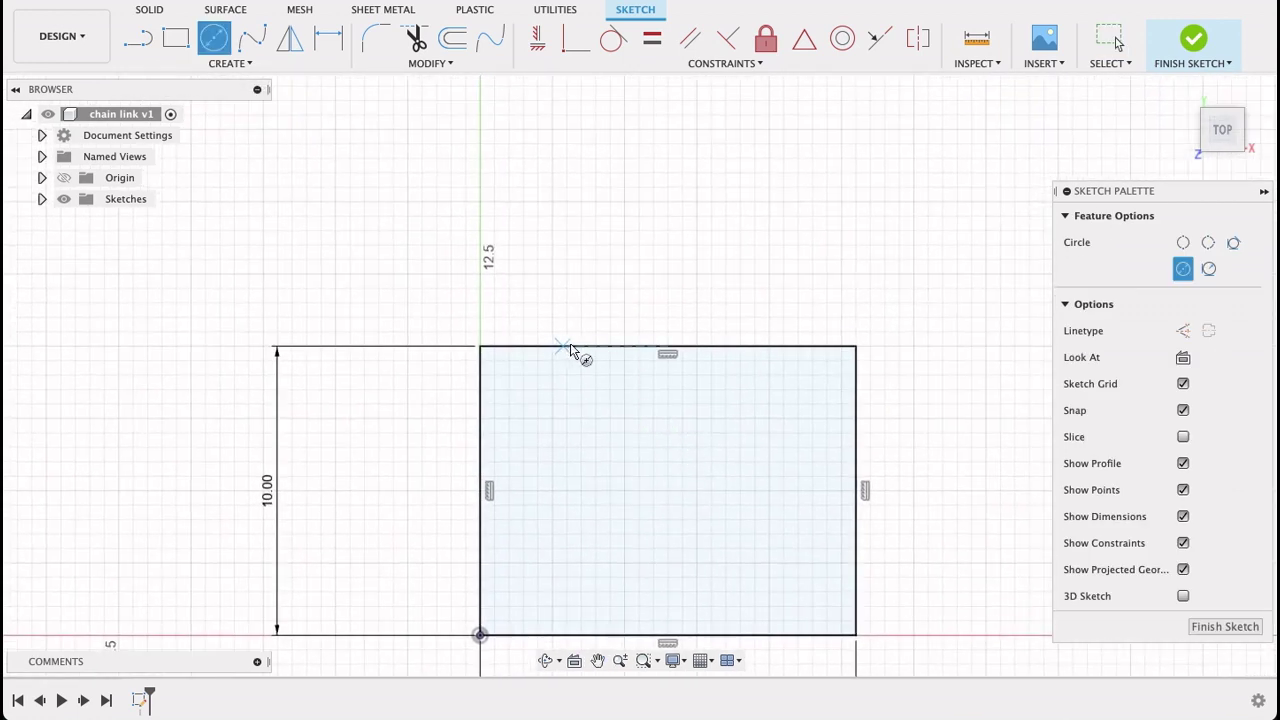
pyautogui.click(668, 348)
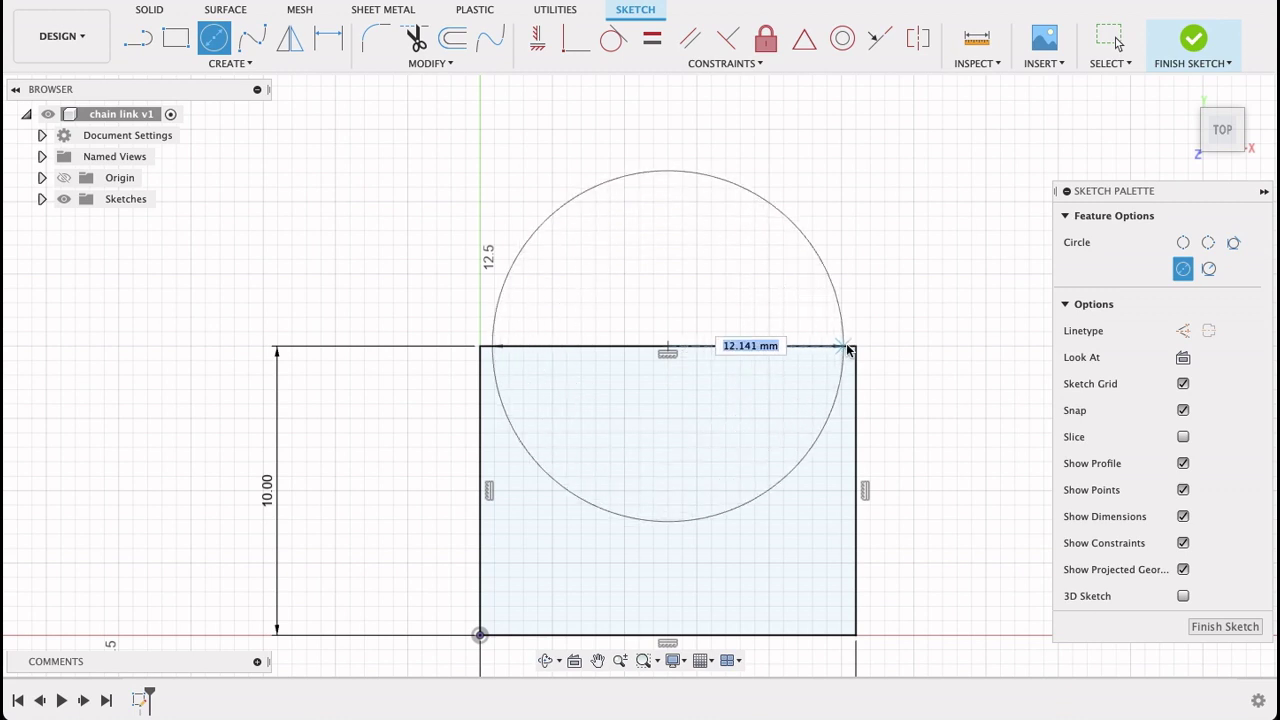
pyautogui.scroll(6, 853, 348)
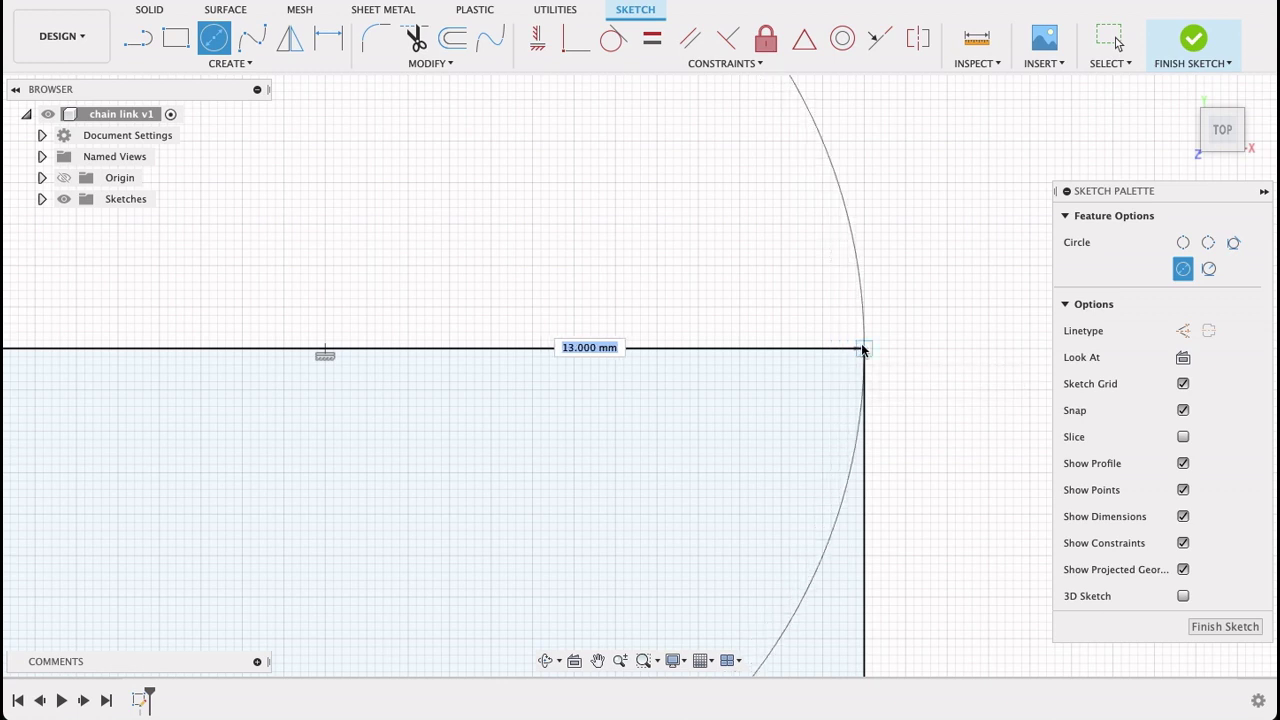
pyautogui.click(864, 349)
pyautogui.scroll(-10, 863, 344)
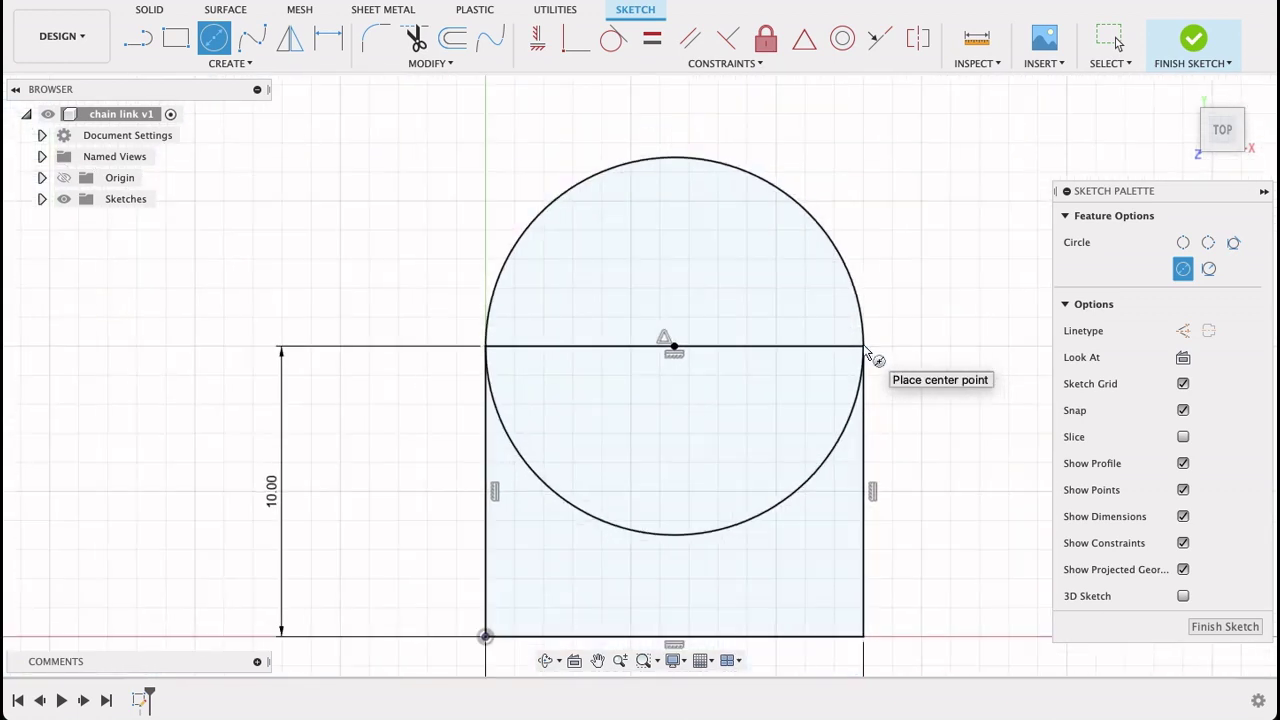
pyautogui.moveTo(805, 495); pyautogui.dragTo(757, 338, button='middle')
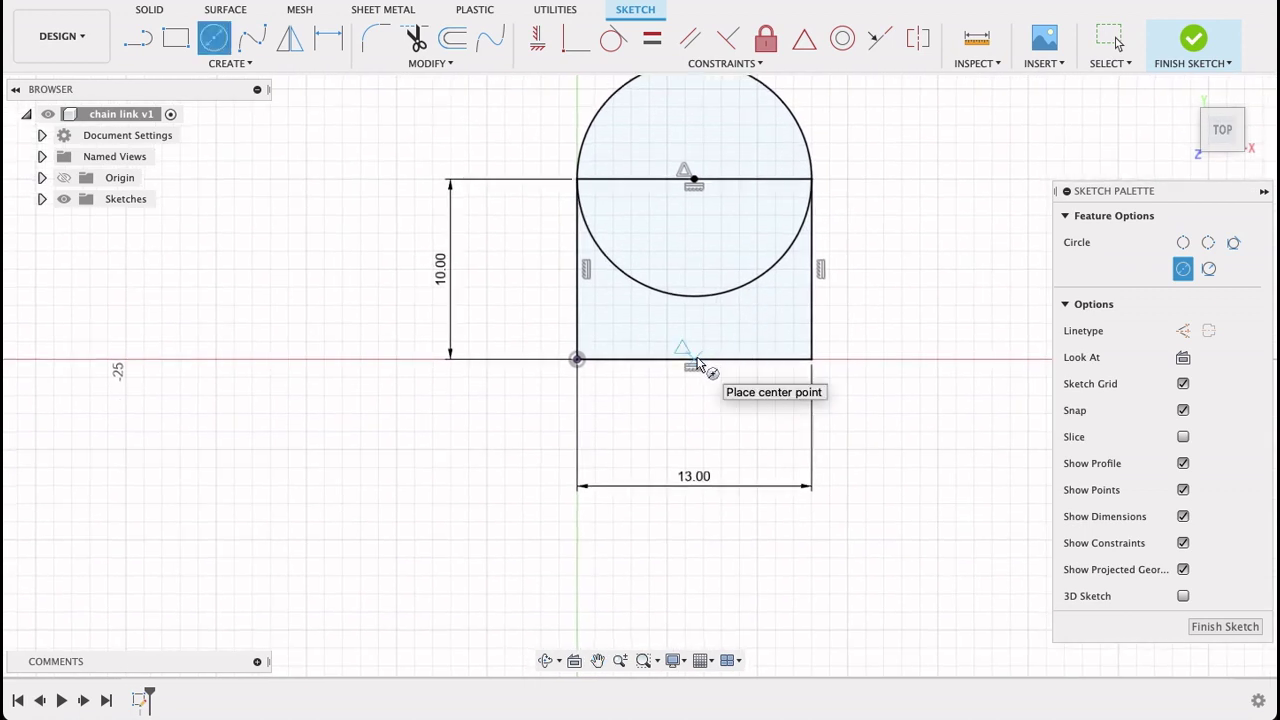
pyautogui.click(695, 360)
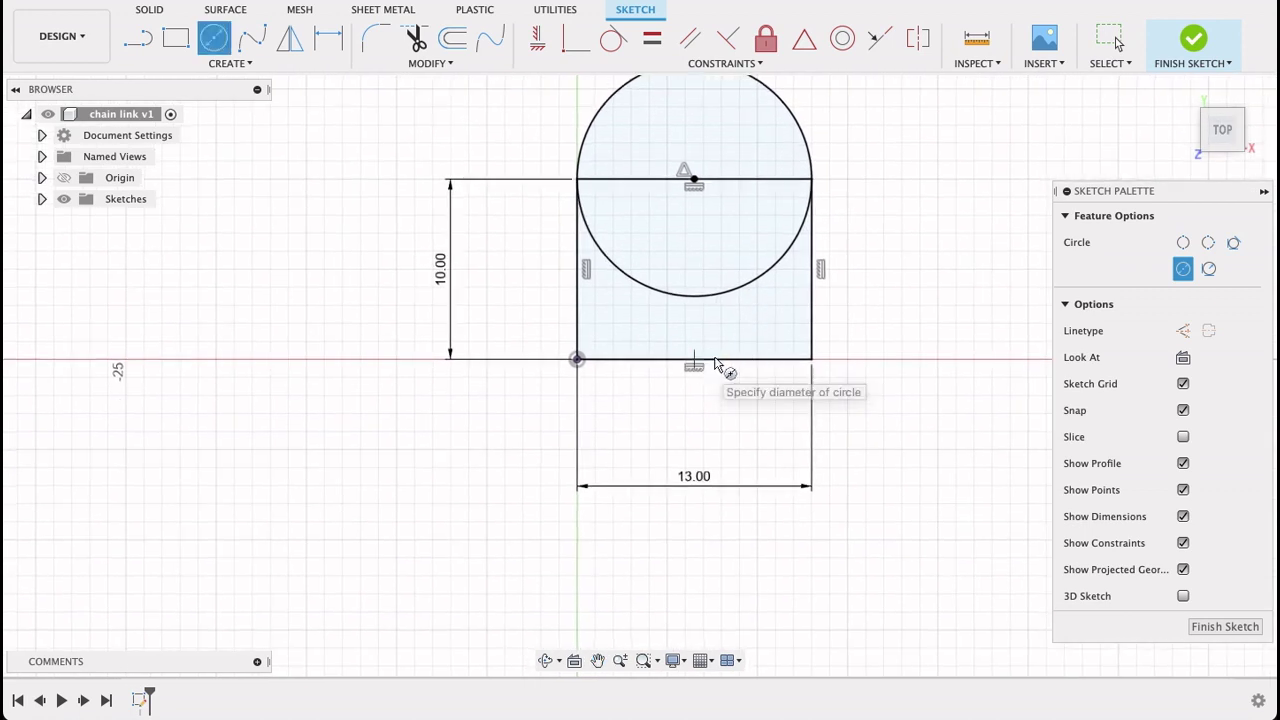
pyautogui.click(810, 360)
pyautogui.moveTo(914, 263); pyautogui.dragTo(897, 346, button='middle')
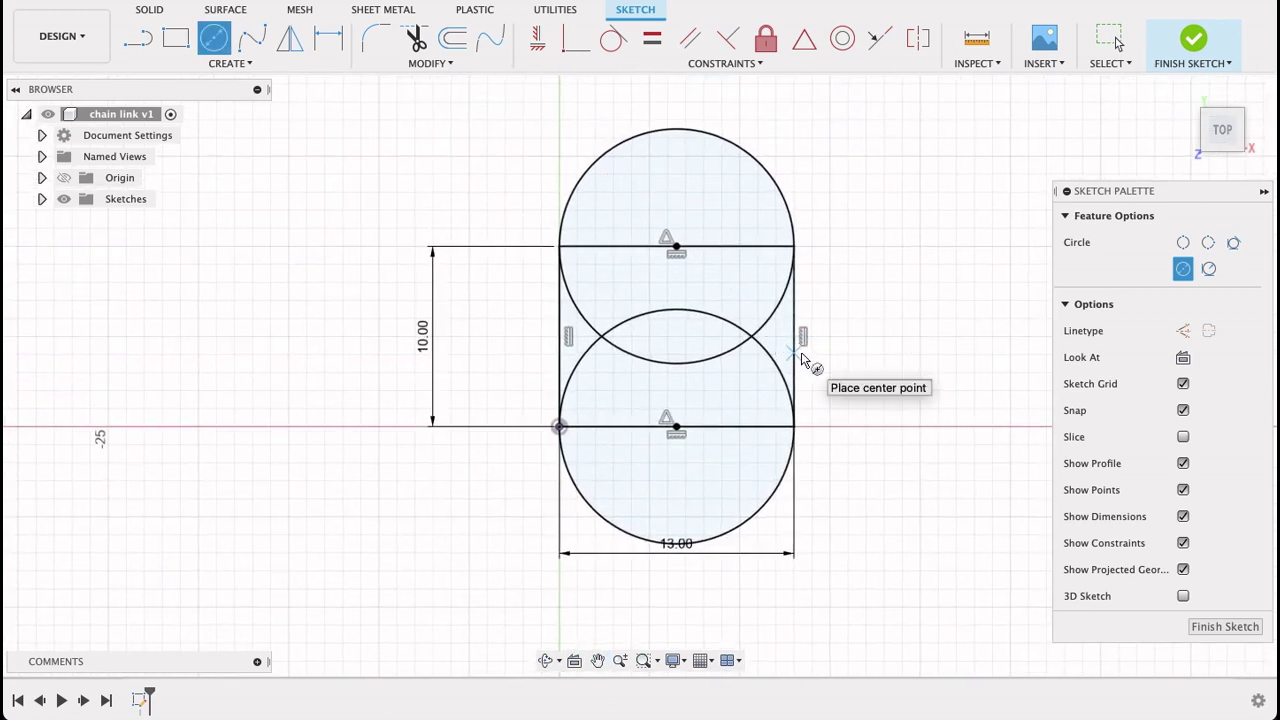
# Trim the rectangle's top and middle lines and the inner circle arcs, leaving one obround outline
pyautogui.click(416, 40)
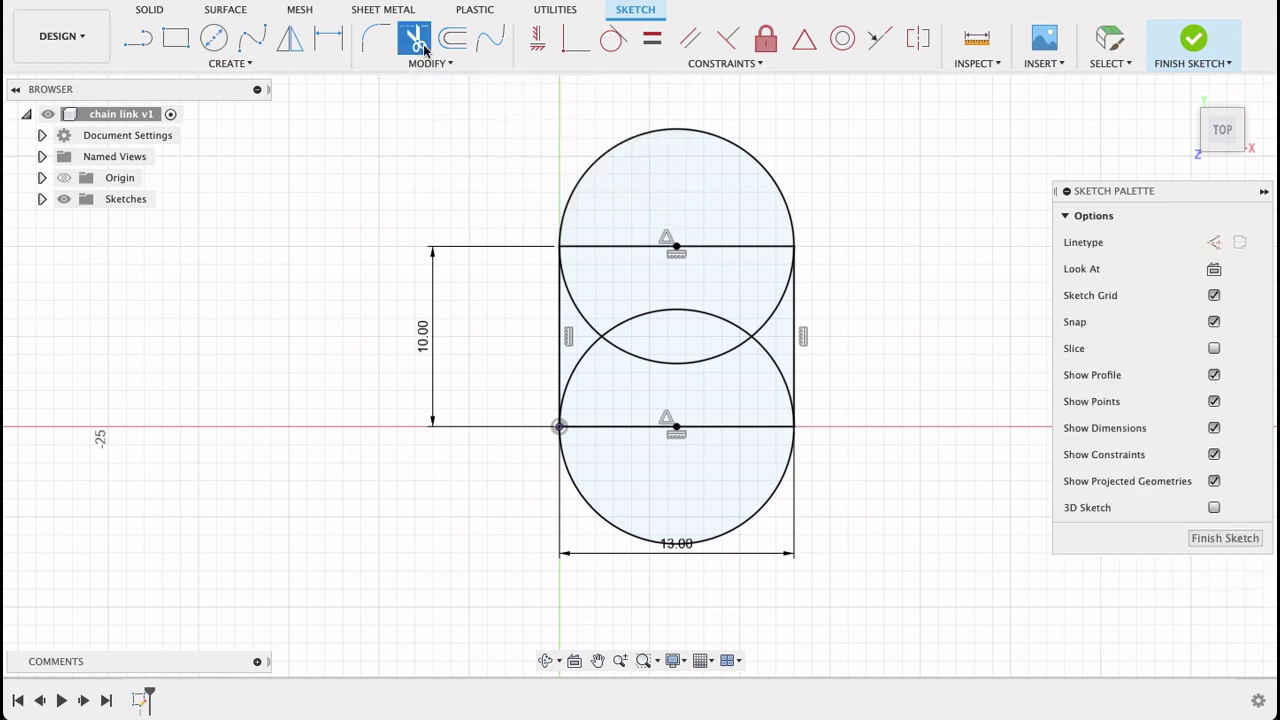
pyautogui.click(618, 250)
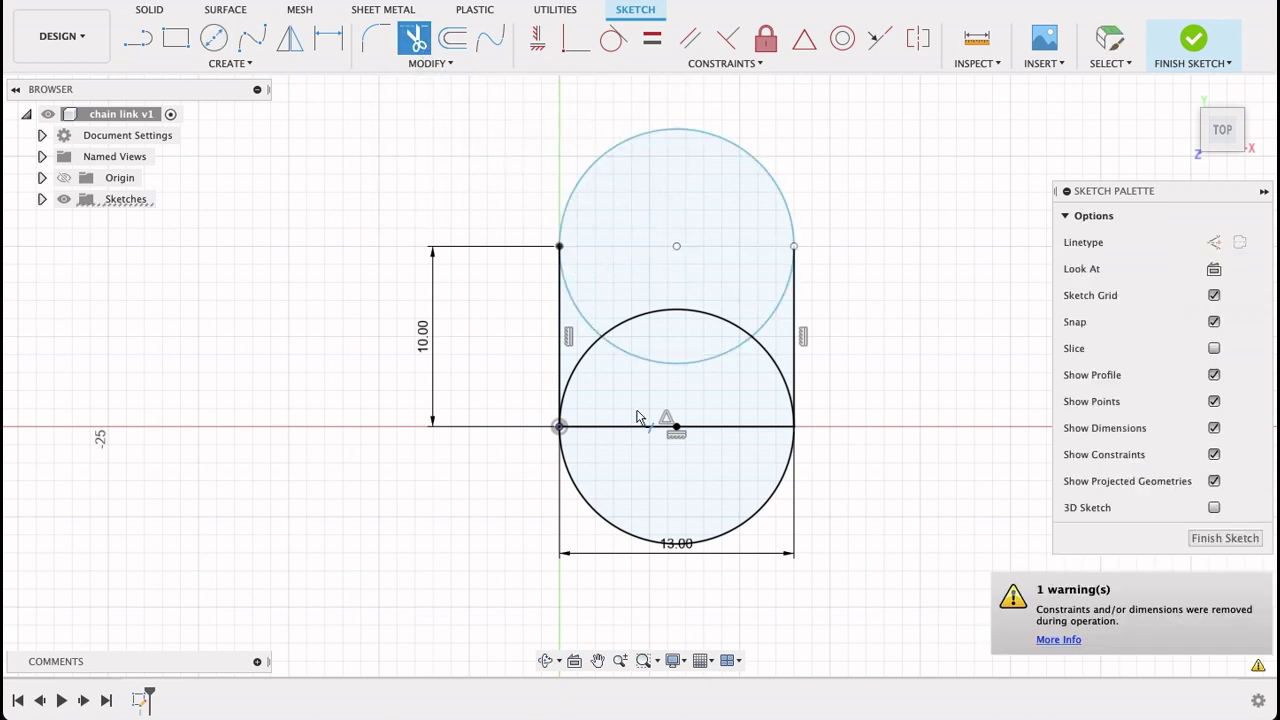
pyautogui.click(648, 427)
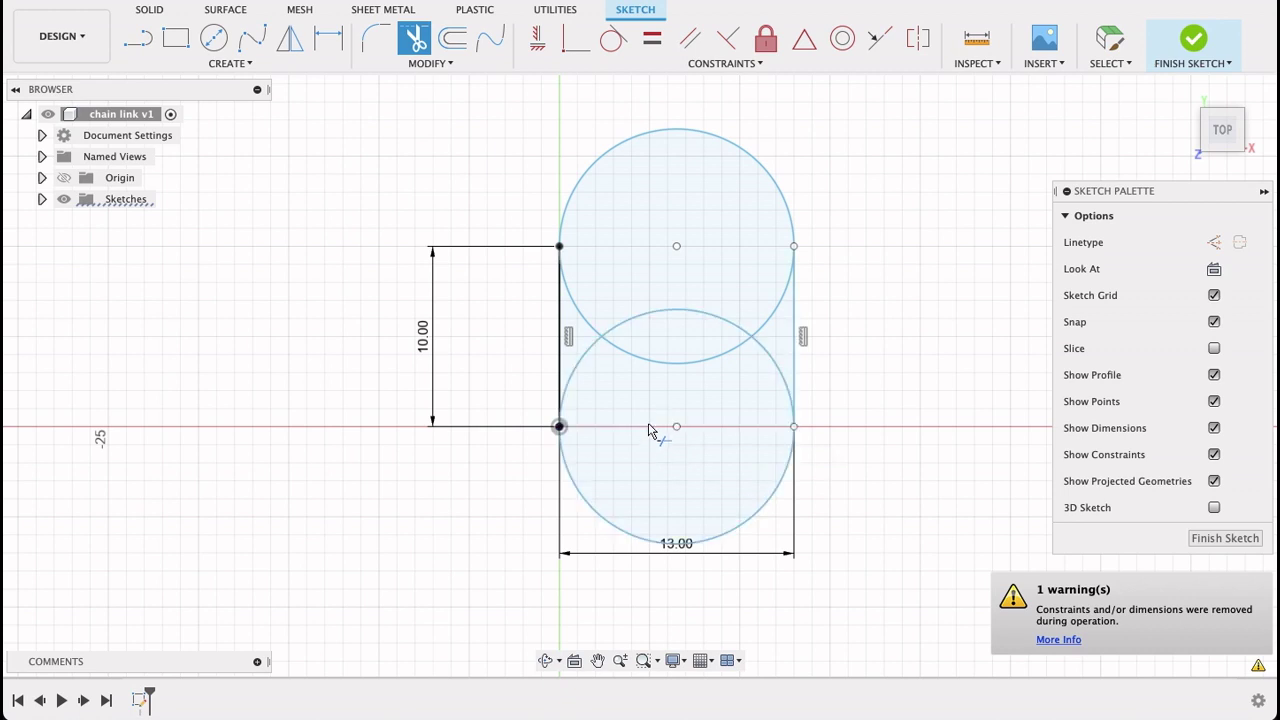
pyautogui.click(676, 364)
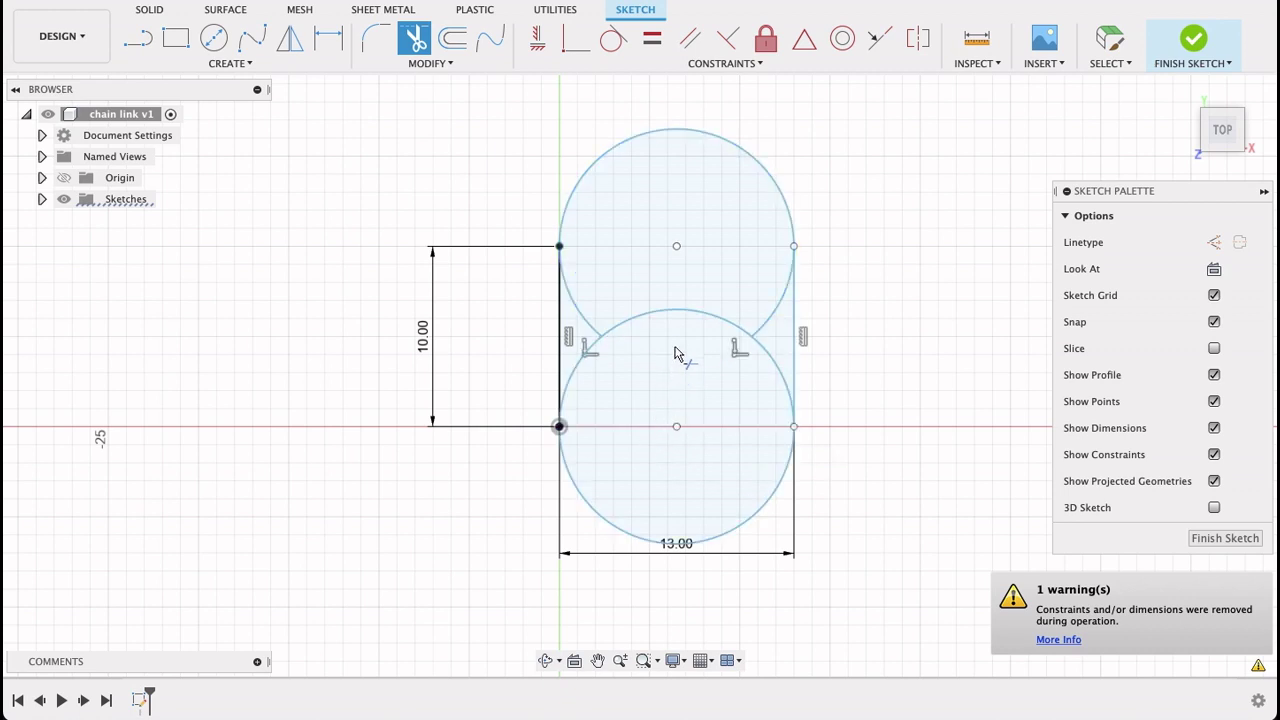
pyautogui.click(582, 326)
pyautogui.click(778, 311)
pyautogui.click(757, 340)
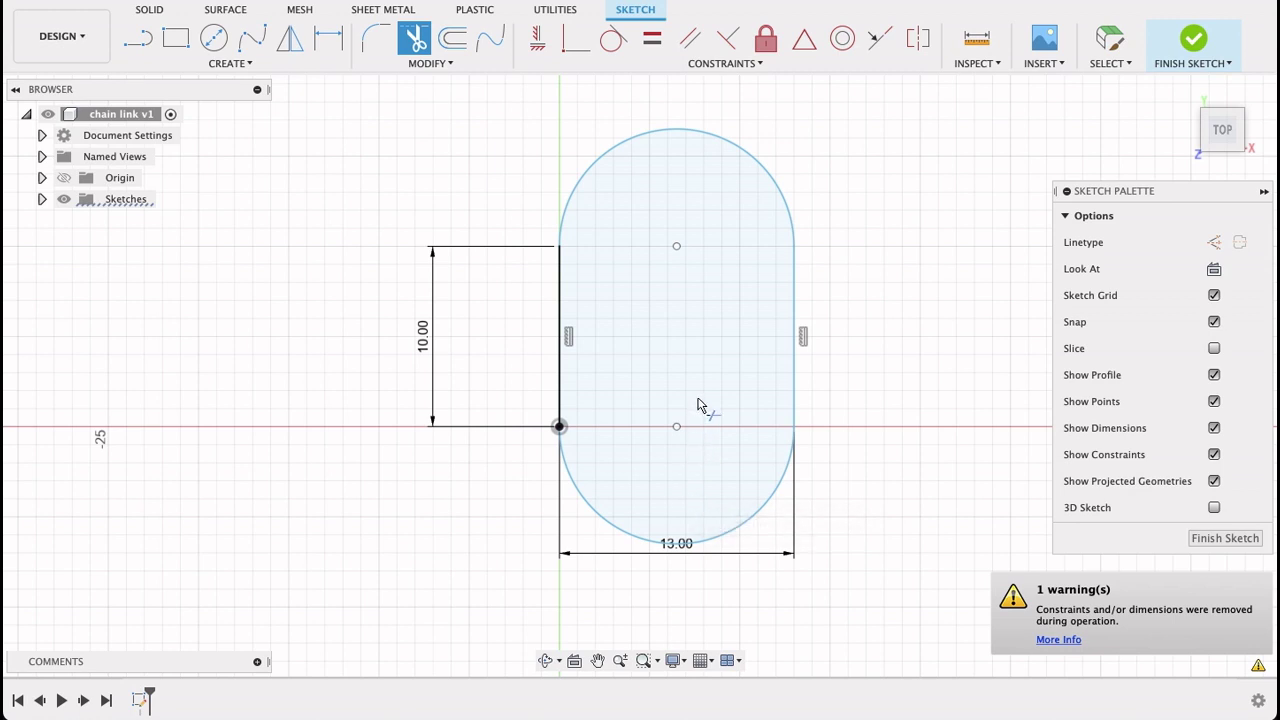
pyautogui.press('Escape')
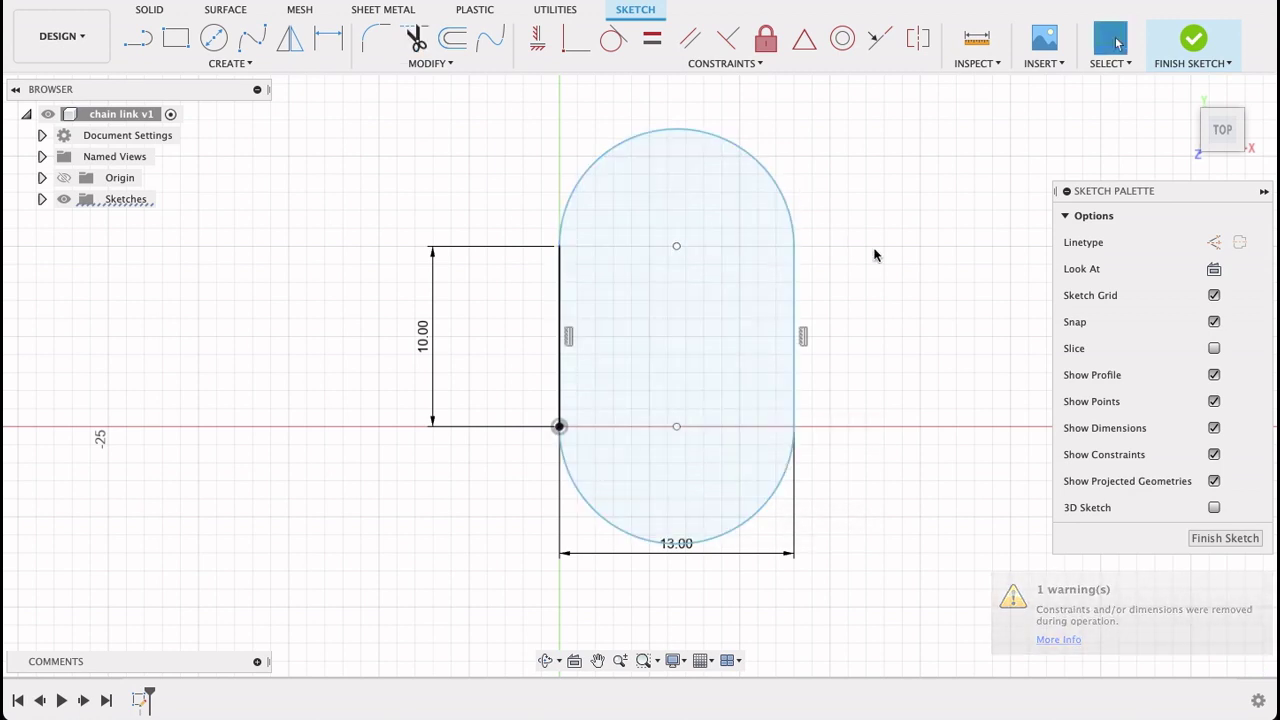
pyautogui.moveTo(791, 205)
pyautogui.mouseDown()
pyautogui.moveTo(838, 170)
pyautogui.moveTo(743, 277)
pyautogui.moveTo(808, 260)
pyautogui.mouseUp()
pyautogui.click(885, 253)
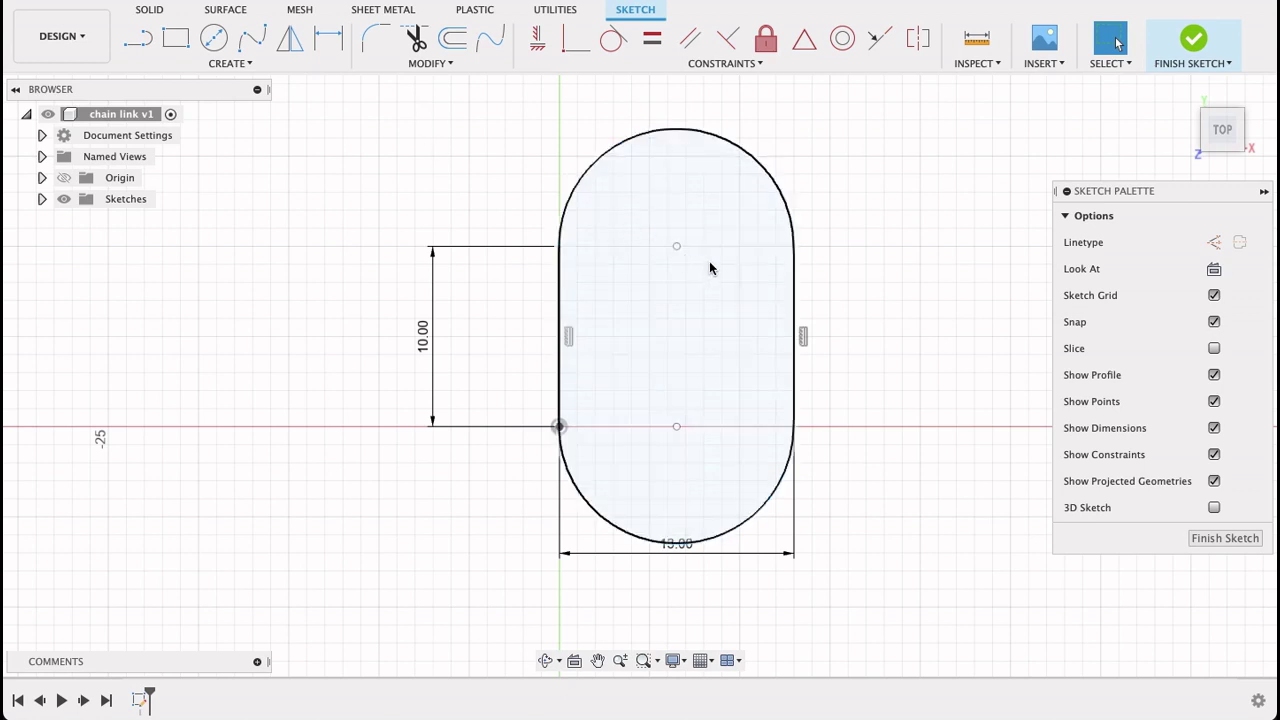
# Dimension both end arcs of the slot to R6.50
pyautogui.press('d')
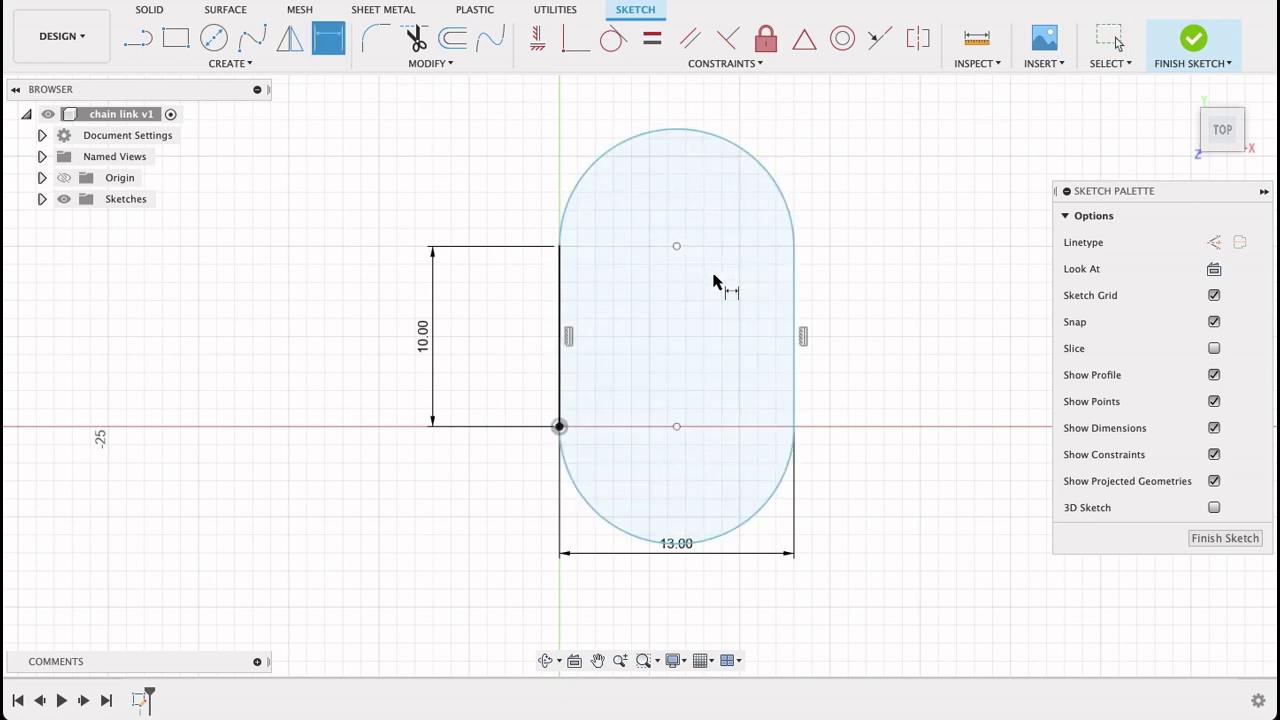
pyautogui.click(763, 168)
pyautogui.click(822, 149)
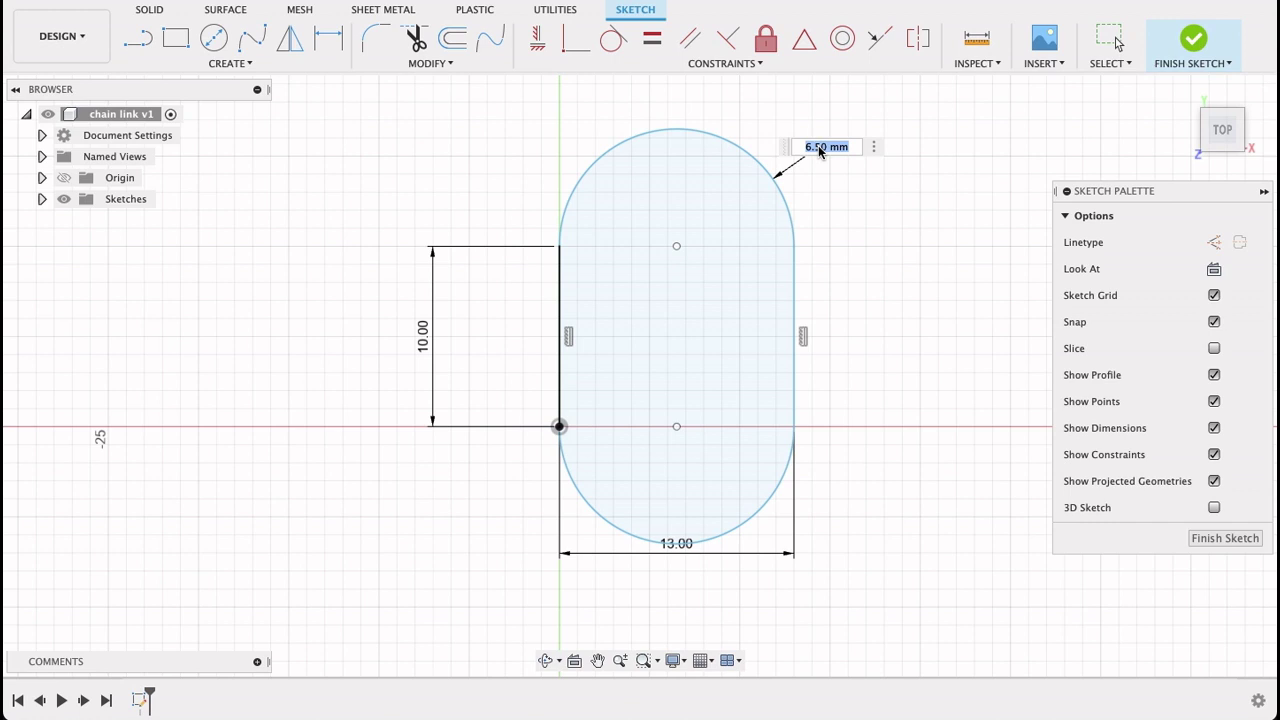
pyautogui.press('Return')
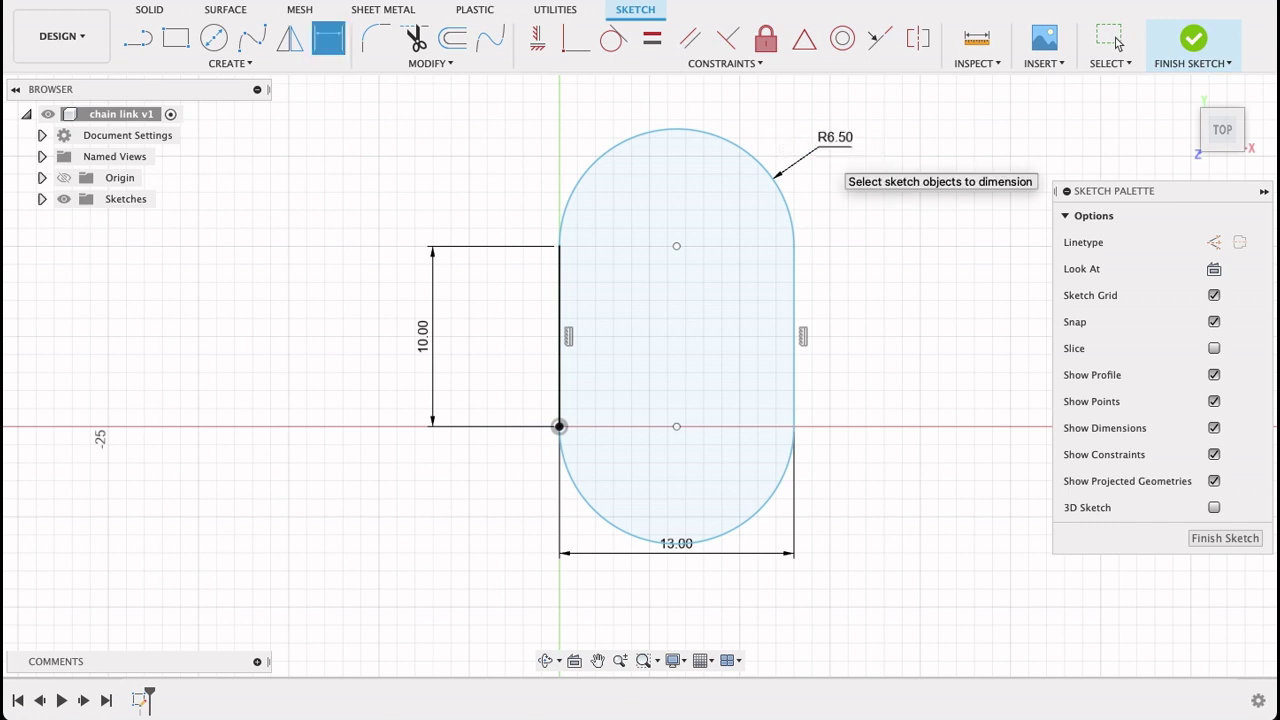
pyautogui.click(772, 502)
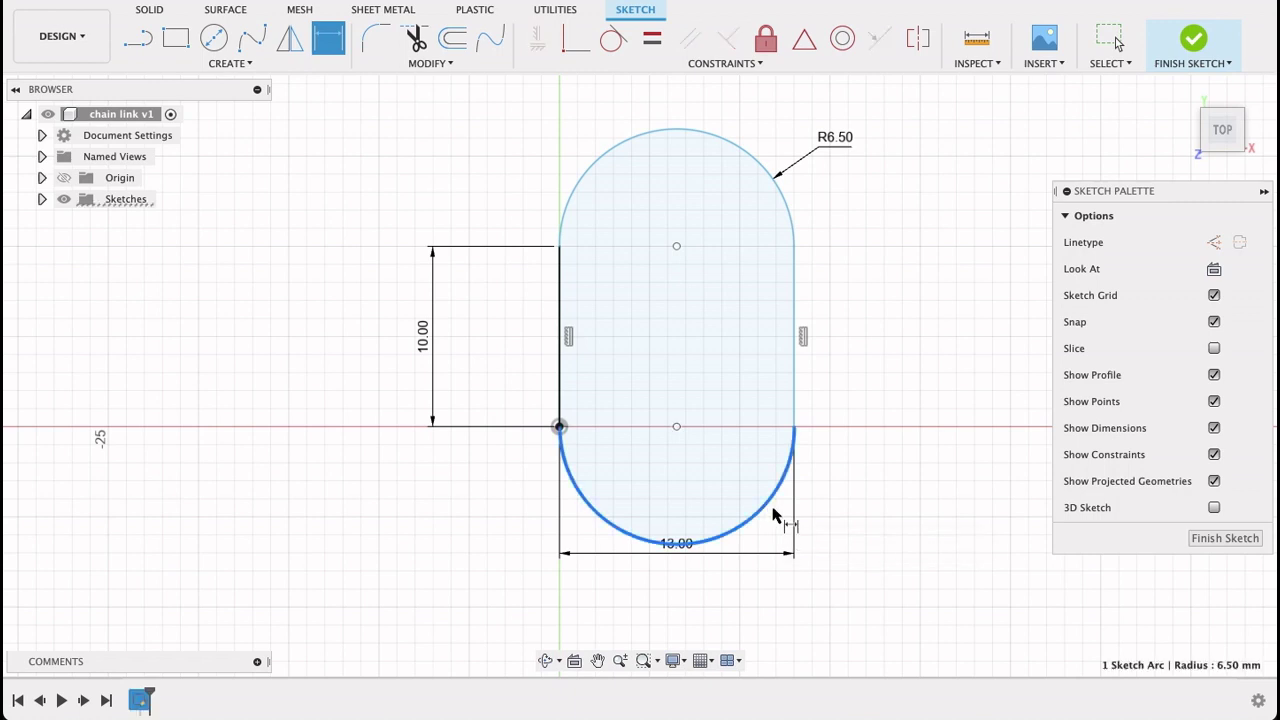
pyautogui.click(836, 555)
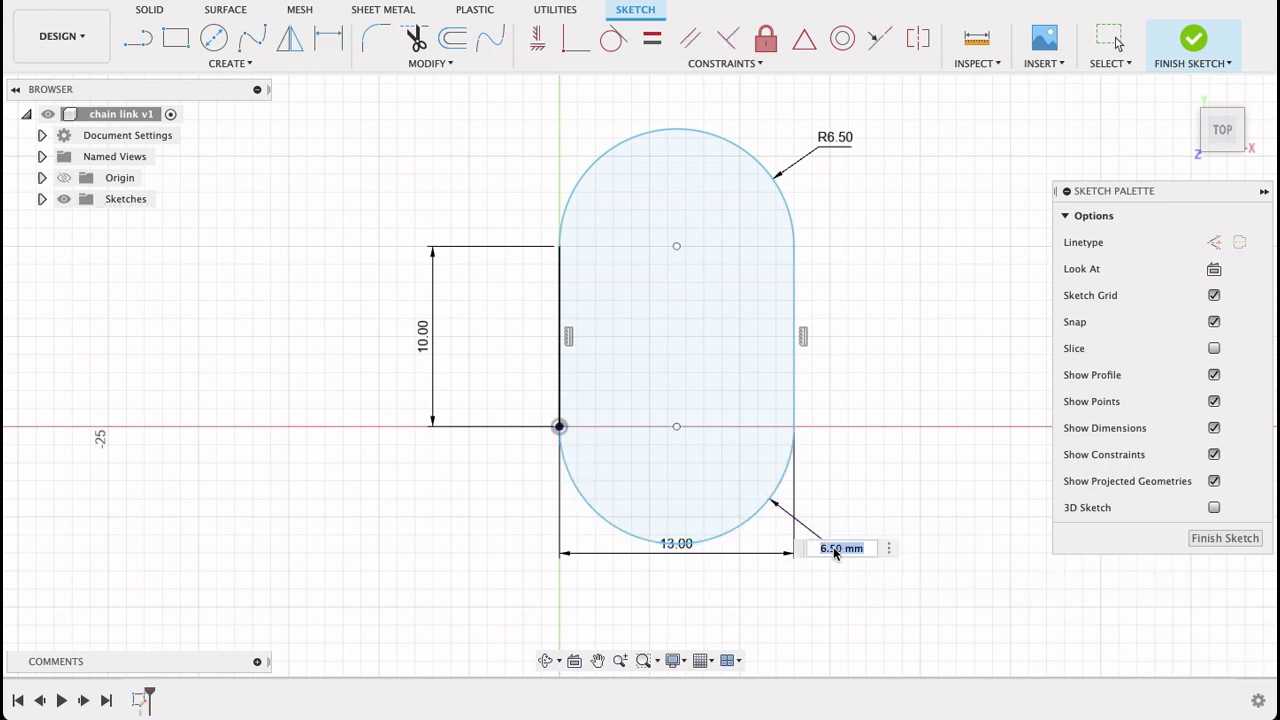
pyautogui.press('Return')
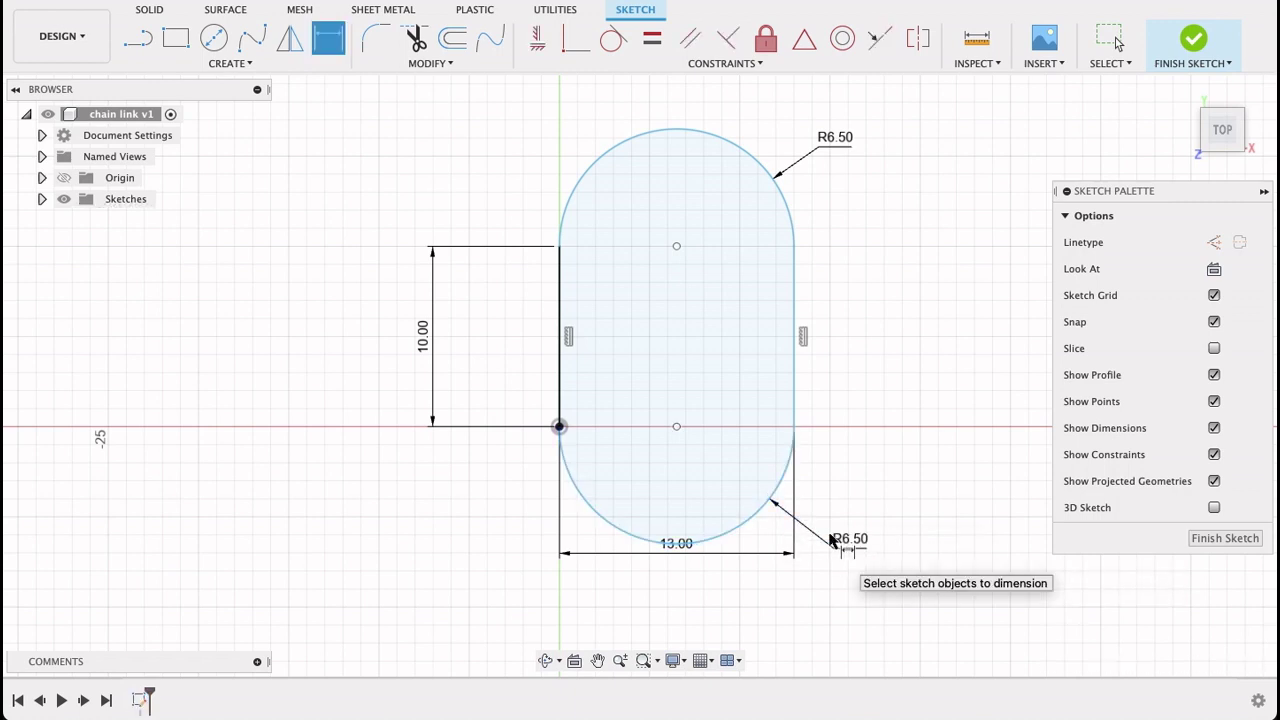
# Dimension the right side to 10.00 and the width to 13.00, then finish the sketch
pyautogui.click(795, 390)
pyautogui.click(893, 363)
pyautogui.press('Return')
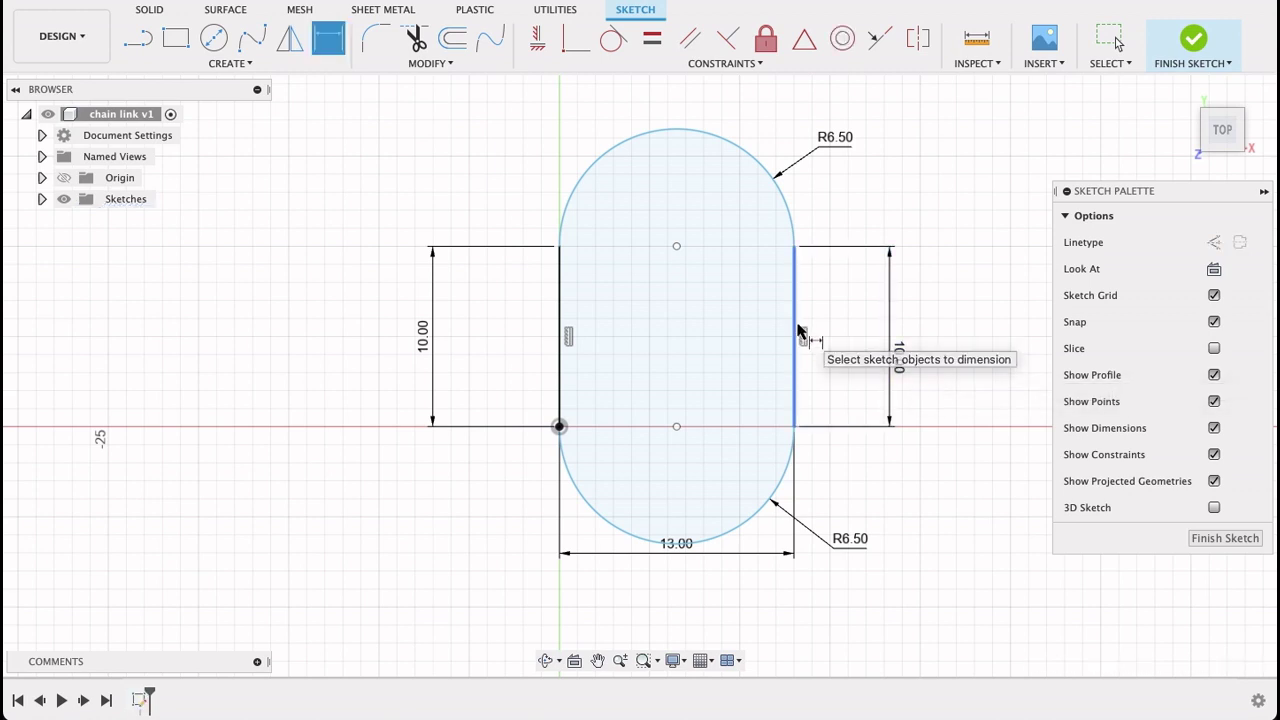
pyautogui.click(797, 335)
pyautogui.click(562, 334)
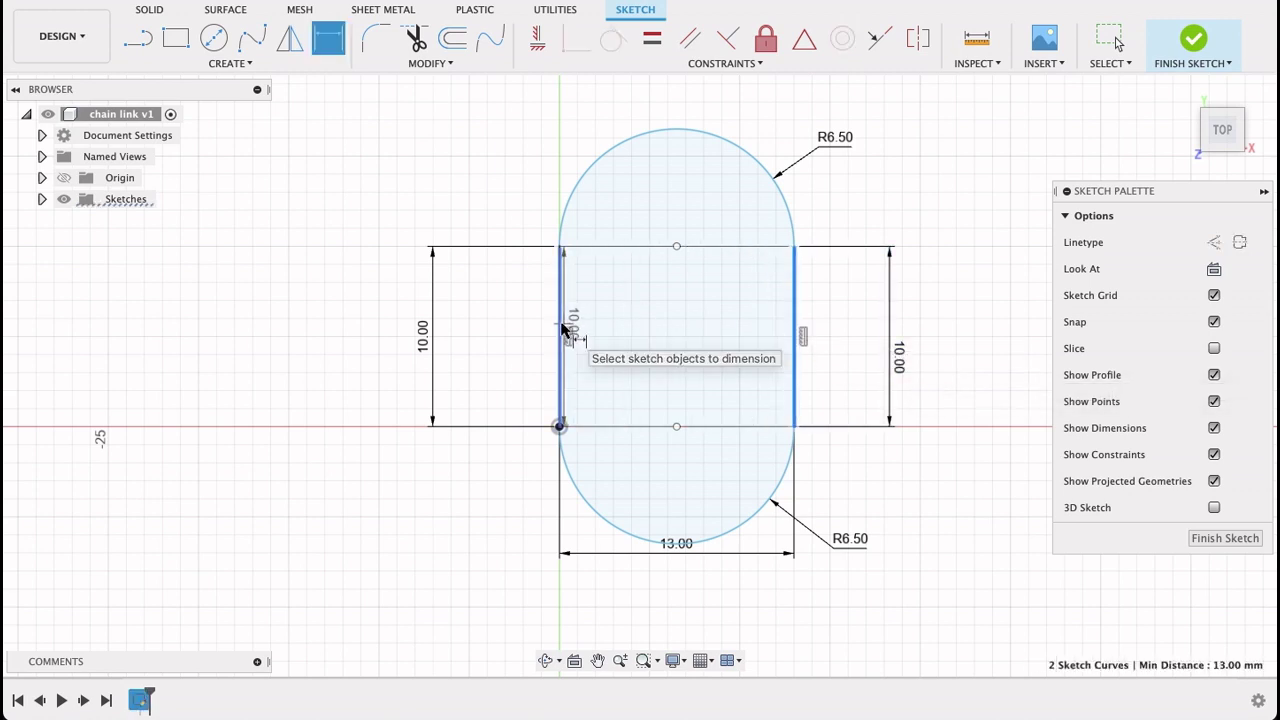
pyautogui.click(673, 332)
pyautogui.press('Return')
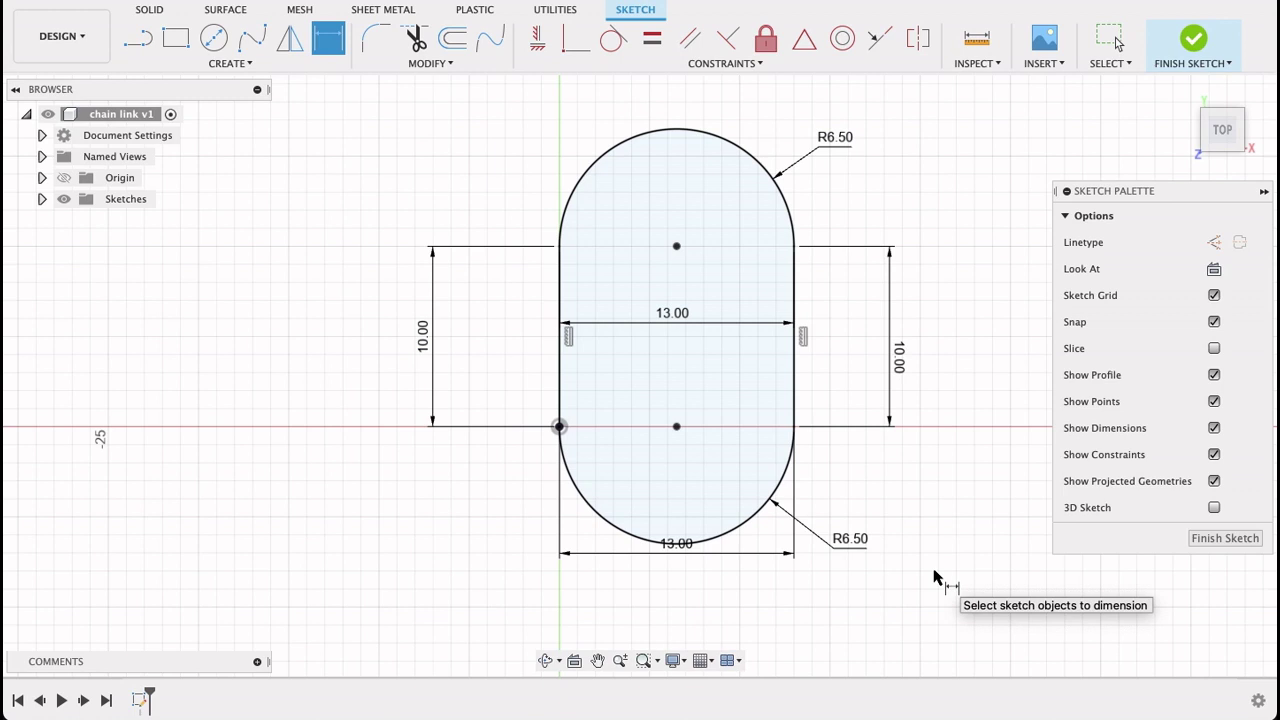
pyautogui.click(1202, 545)
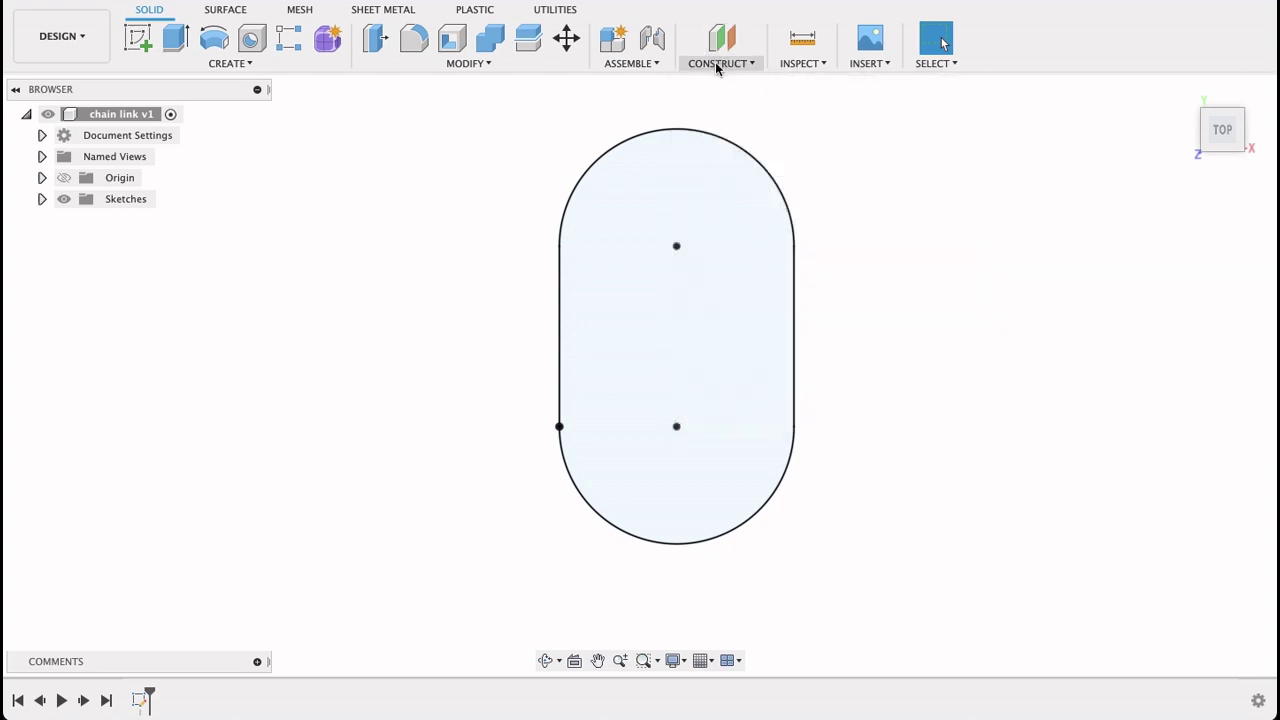
# Add a Plane Along Path on the obround outline at about 0.412 along the right side
pyautogui.click(716, 64)
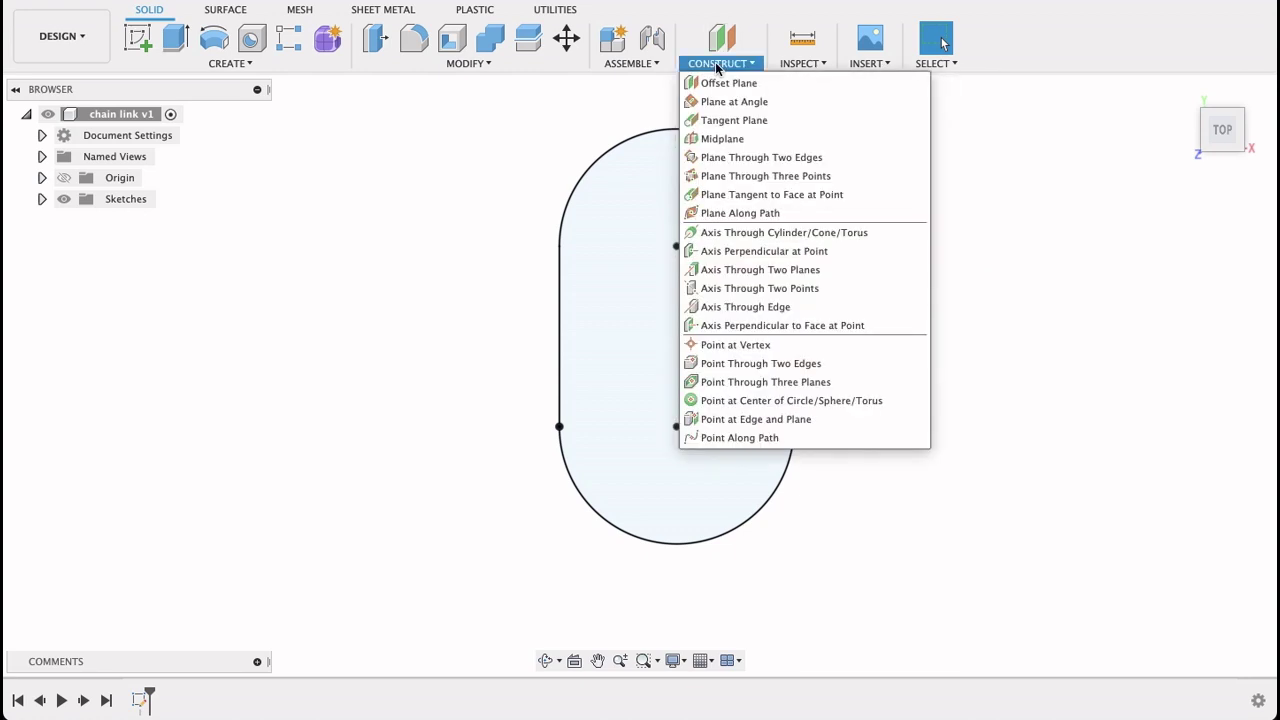
pyautogui.click(738, 213)
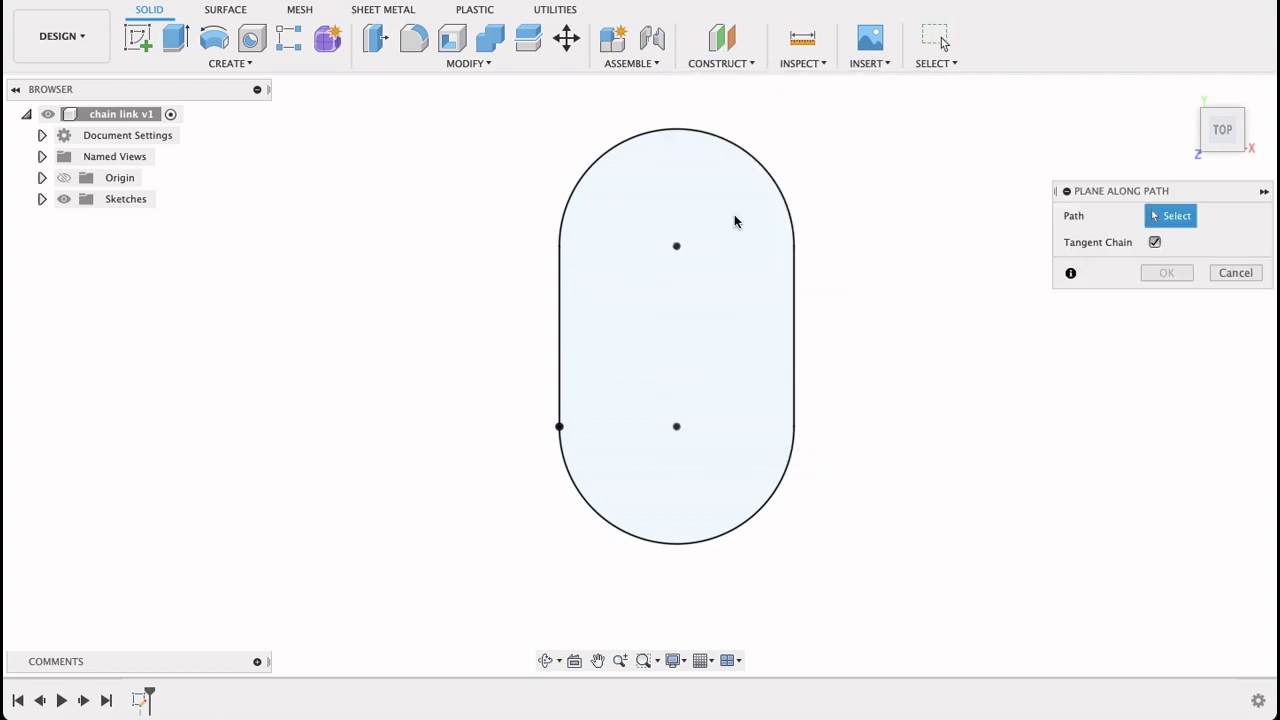
pyautogui.click(796, 309)
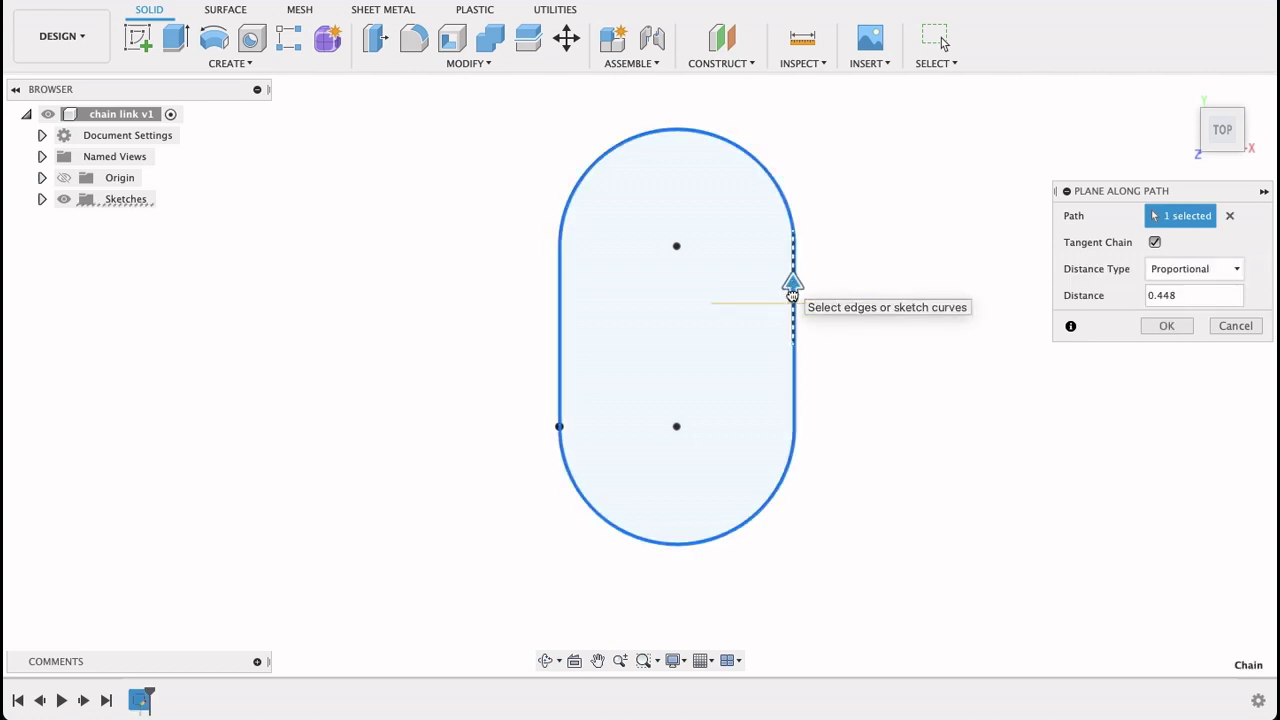
pyautogui.moveTo(792, 288); pyautogui.dragTo(788, 328)
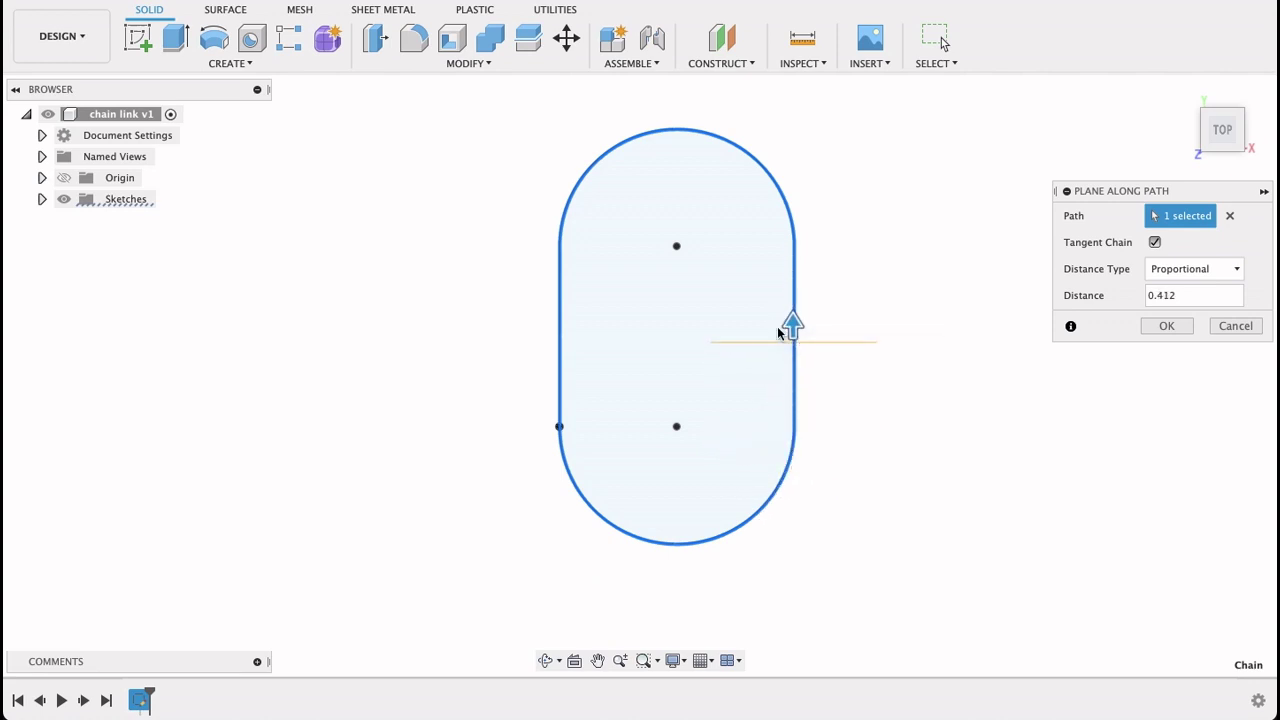
pyautogui.click(1163, 327)
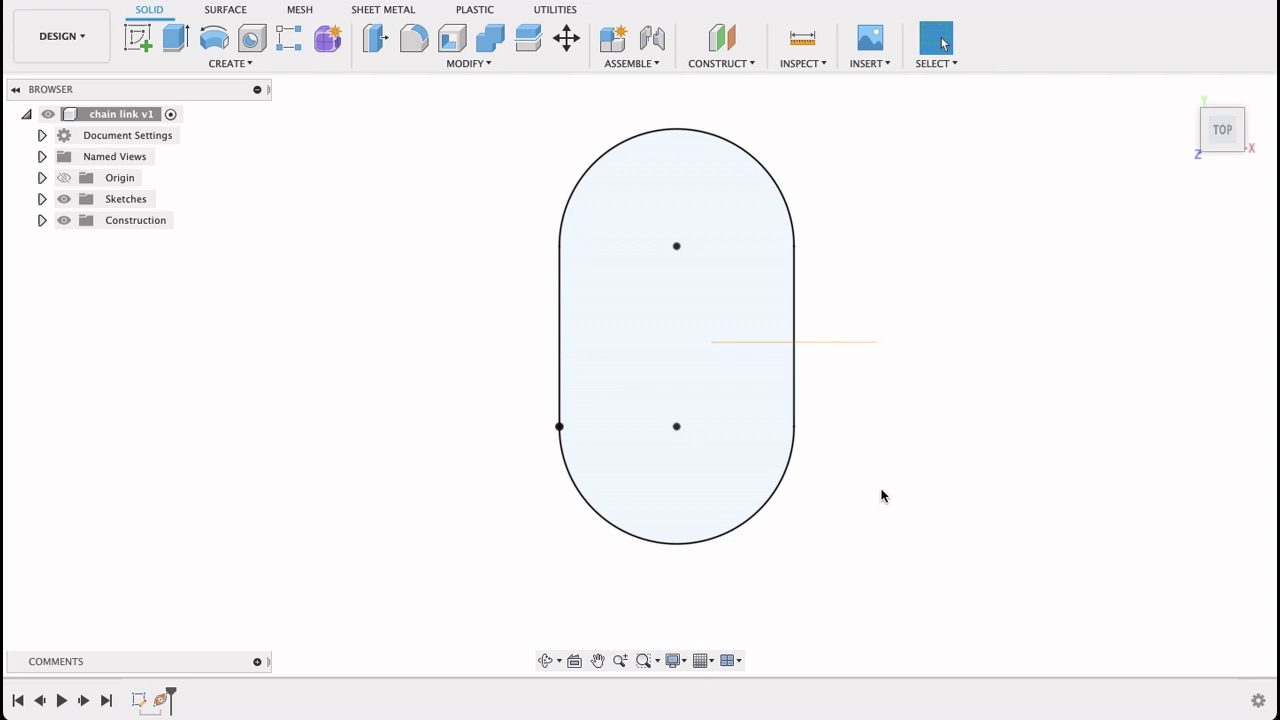
# Orbit to a tilted front view and begin a sketch on the new construction plane
pyautogui.keyDown('shift'); pyautogui.moveTo(881, 488); pyautogui.dragTo(874, 398, button='middle'); pyautogui.keyUp('shift')
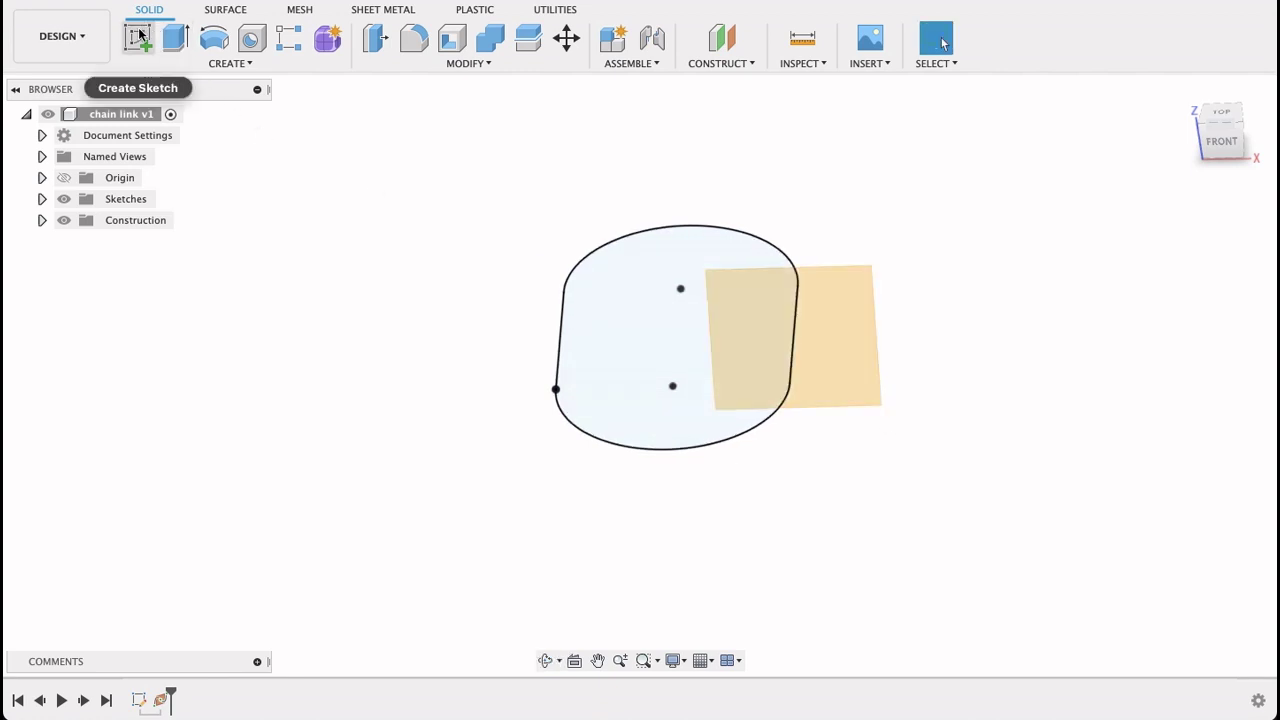
pyautogui.click(140, 36)
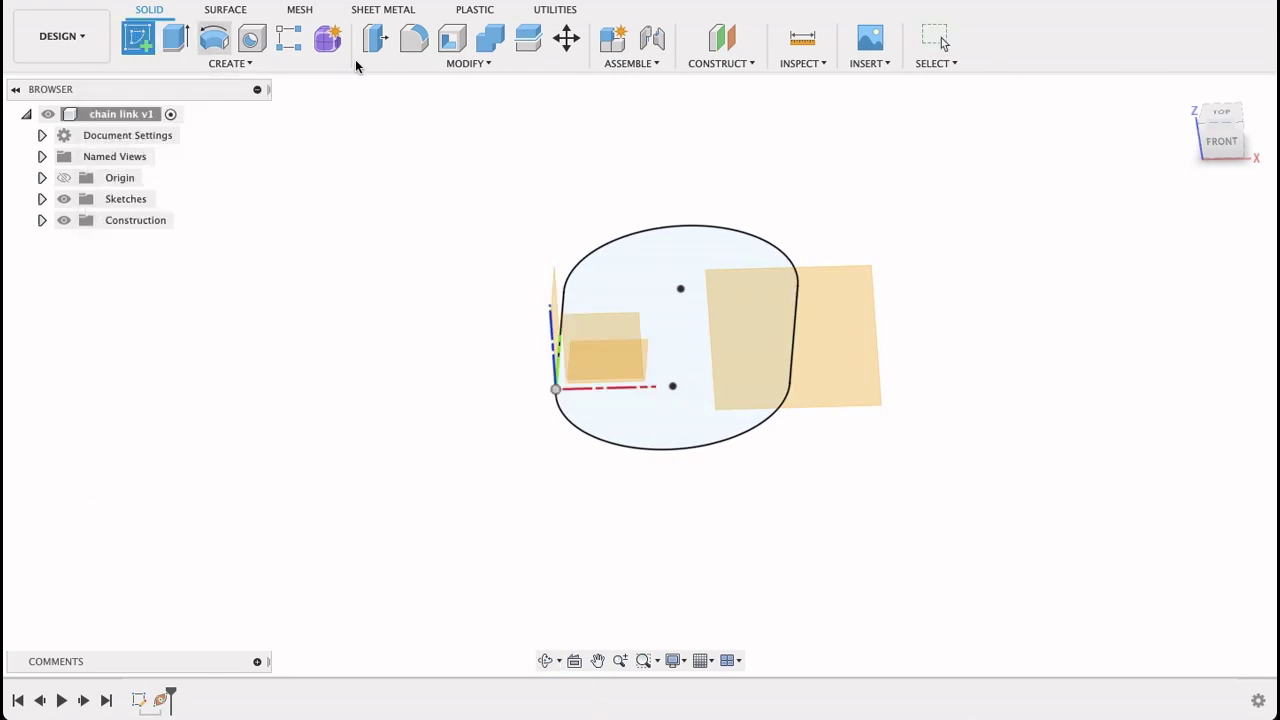
pyautogui.click(846, 303)
pyautogui.scroll(5, 632, 410)
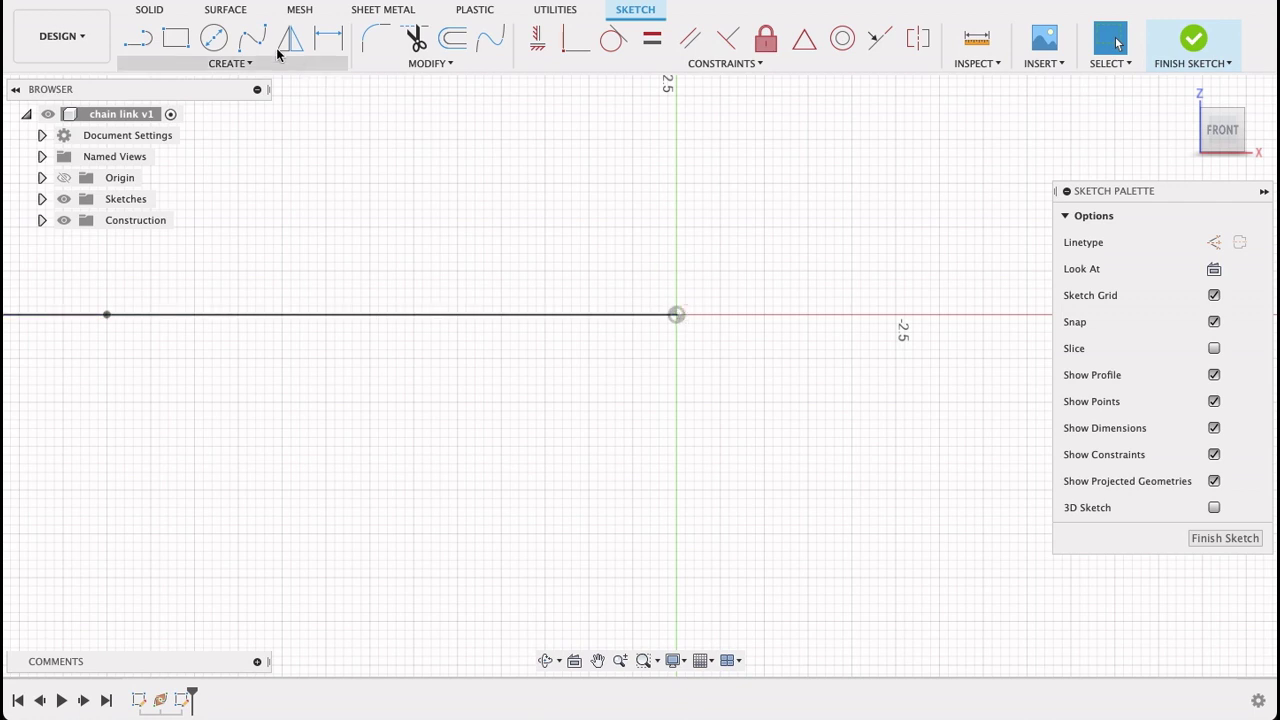
# Draw a 4 mm diameter circle at the sketch origin on the path and finish the sketch
pyautogui.click(213, 38)
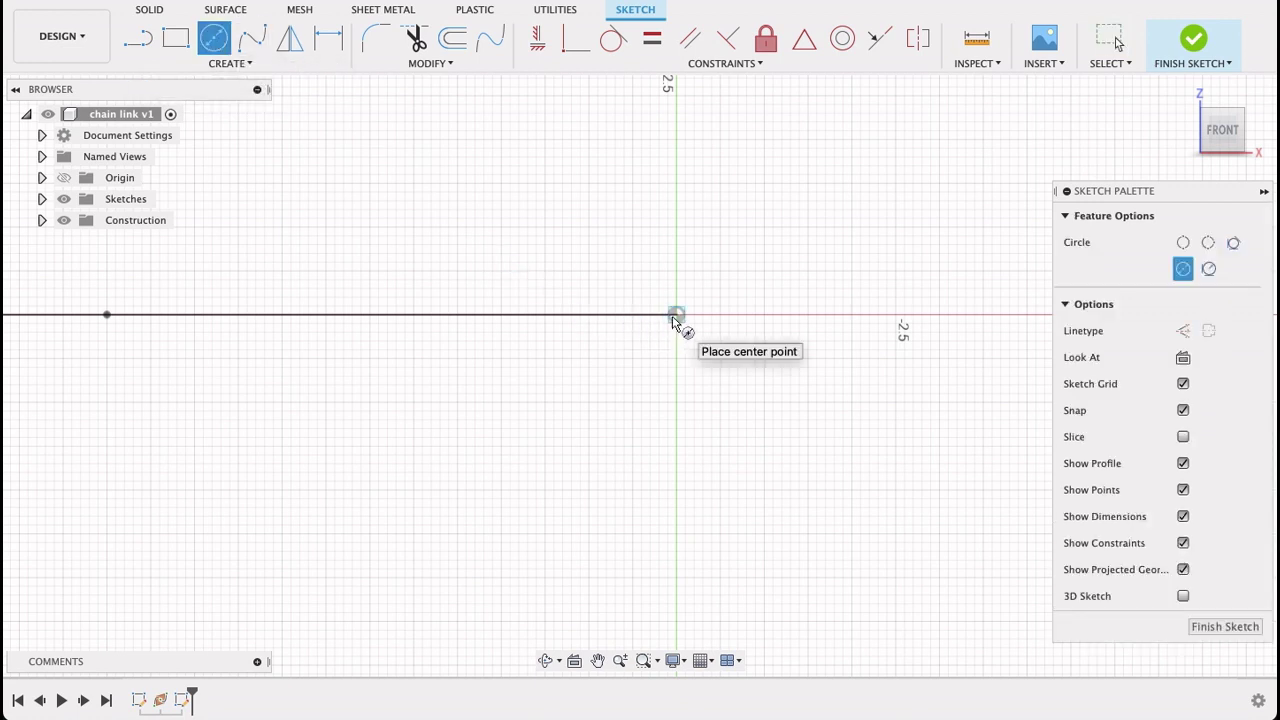
pyautogui.scroll(4, 673, 320)
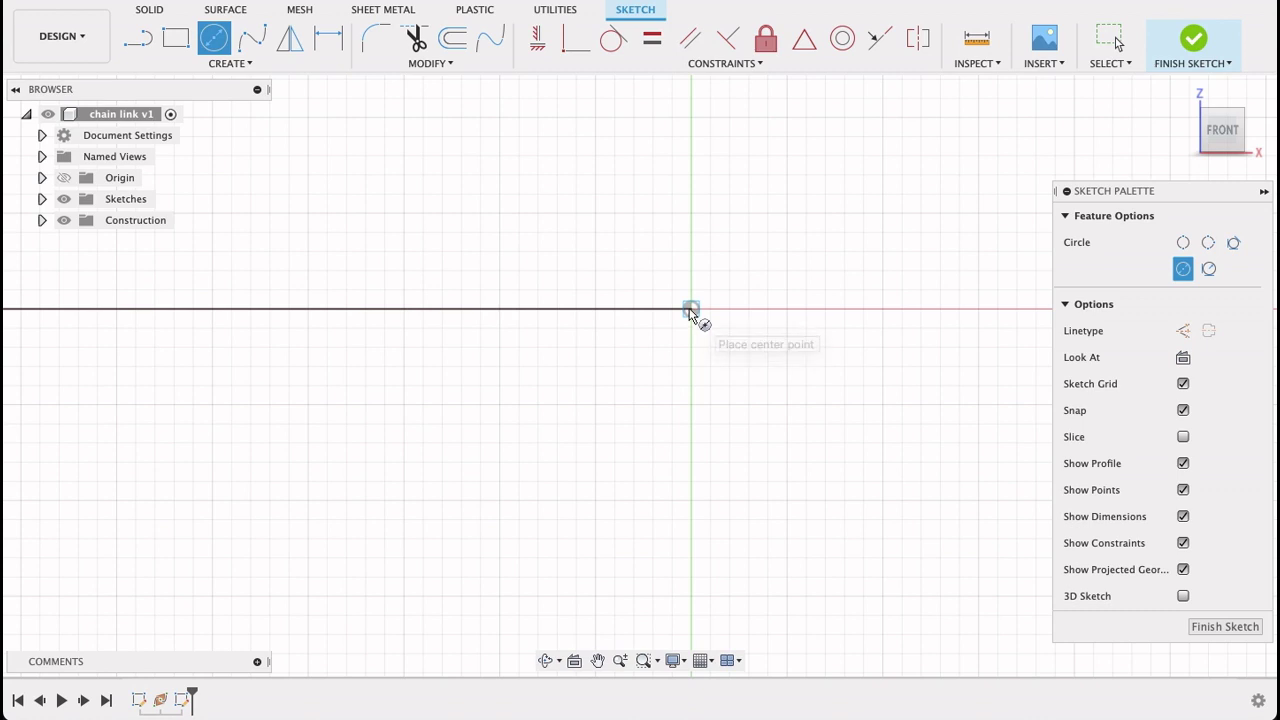
pyautogui.click(690, 311)
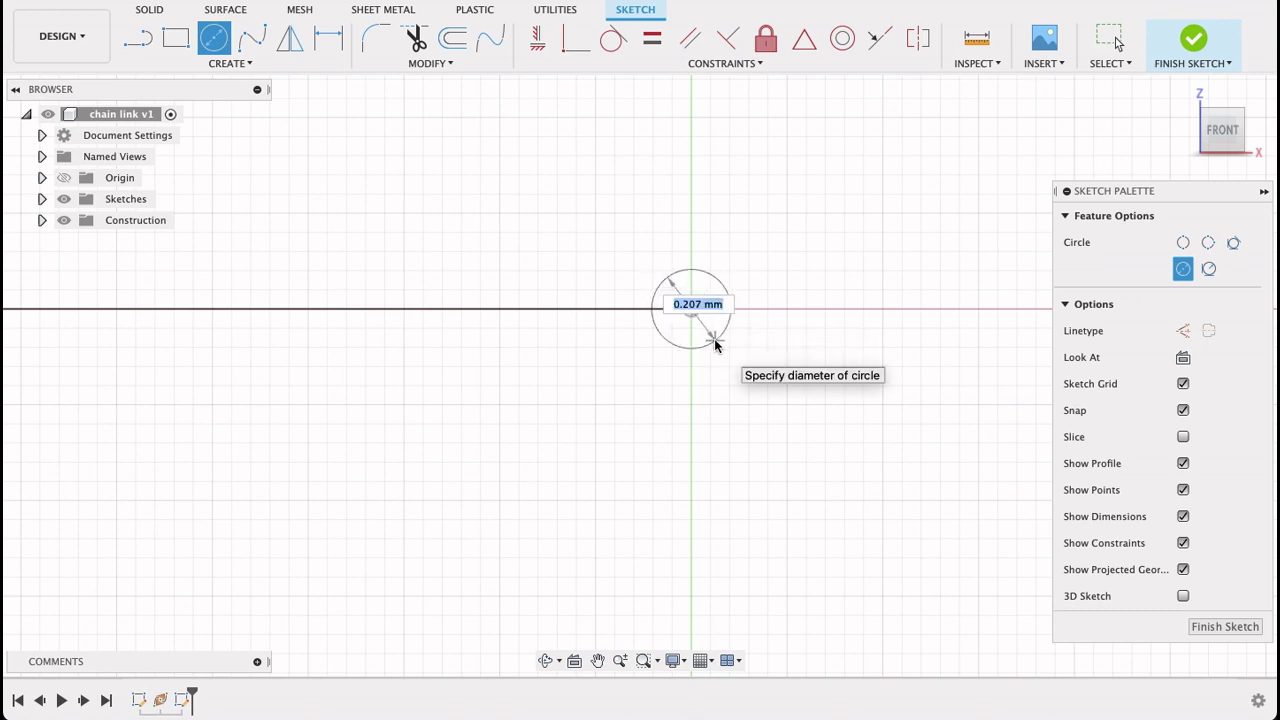
pyautogui.write('4')
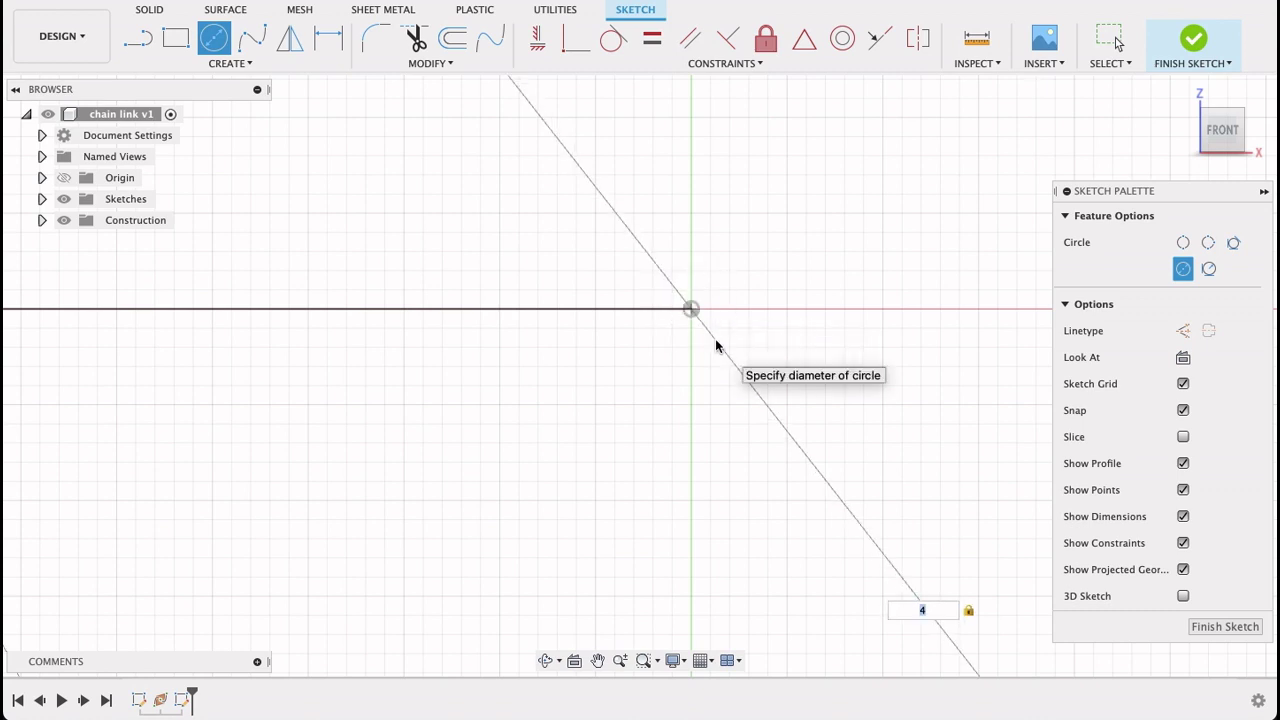
pyautogui.scroll(-5, 715, 340)
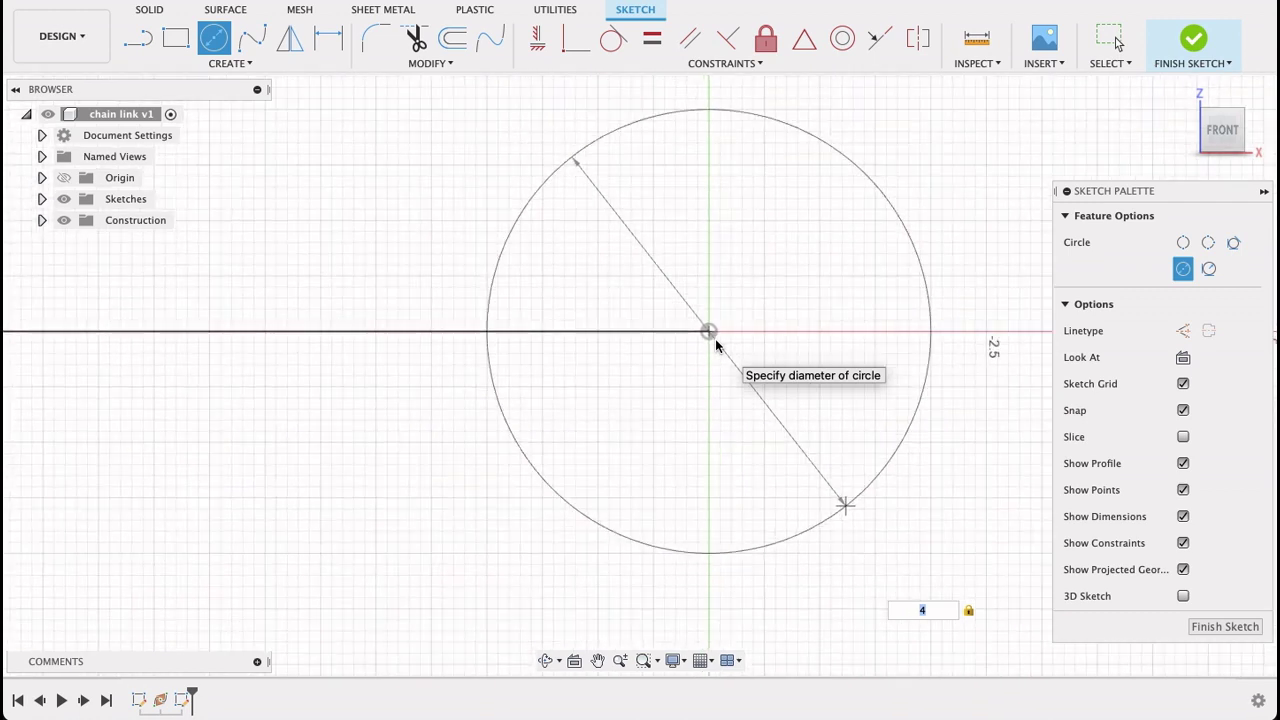
pyautogui.press('Return')
pyautogui.press('Escape')
pyautogui.scroll(-4, 834, 394)
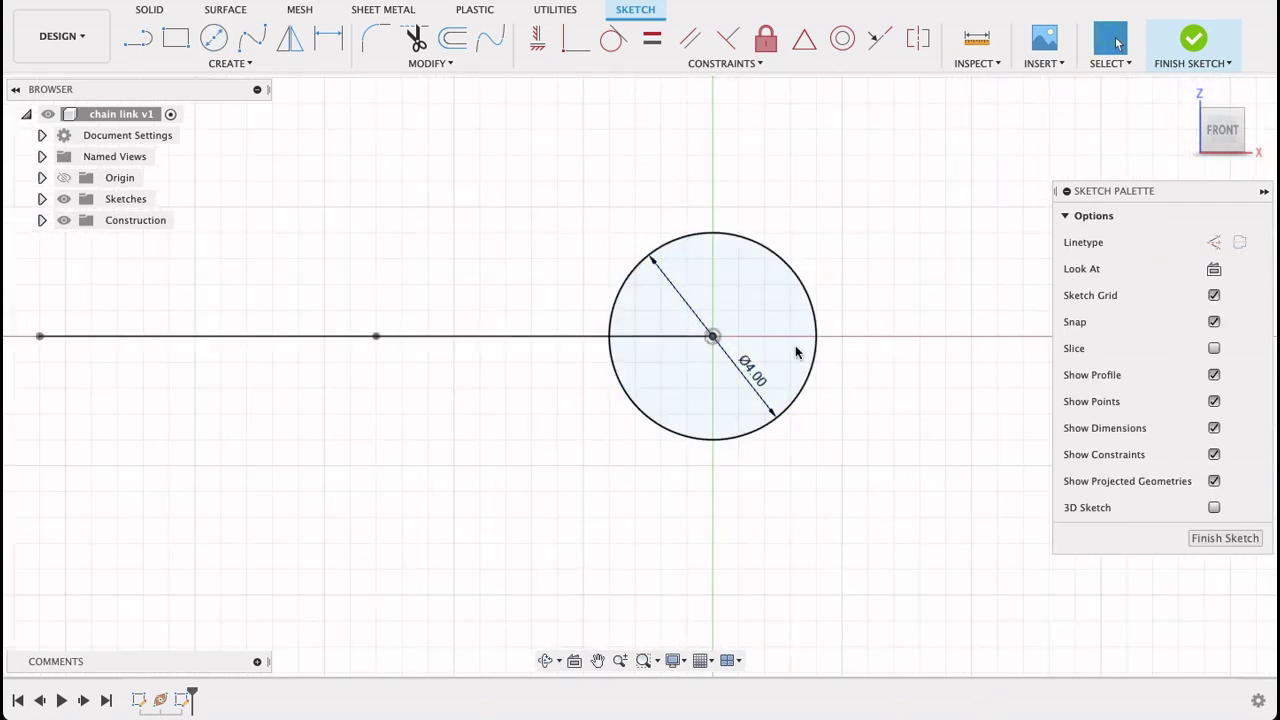
pyautogui.scroll(-3, 885, 360)
pyautogui.moveTo(889, 351)
pyautogui.keyDown('shift'); pyautogui.mouseDown(button='middle')
pyautogui.moveTo(891, 308)
pyautogui.moveTo(891, 409)
pyautogui.mouseUp(button='middle'); pyautogui.keyUp('shift')
pyautogui.scroll(-3, 895, 405)
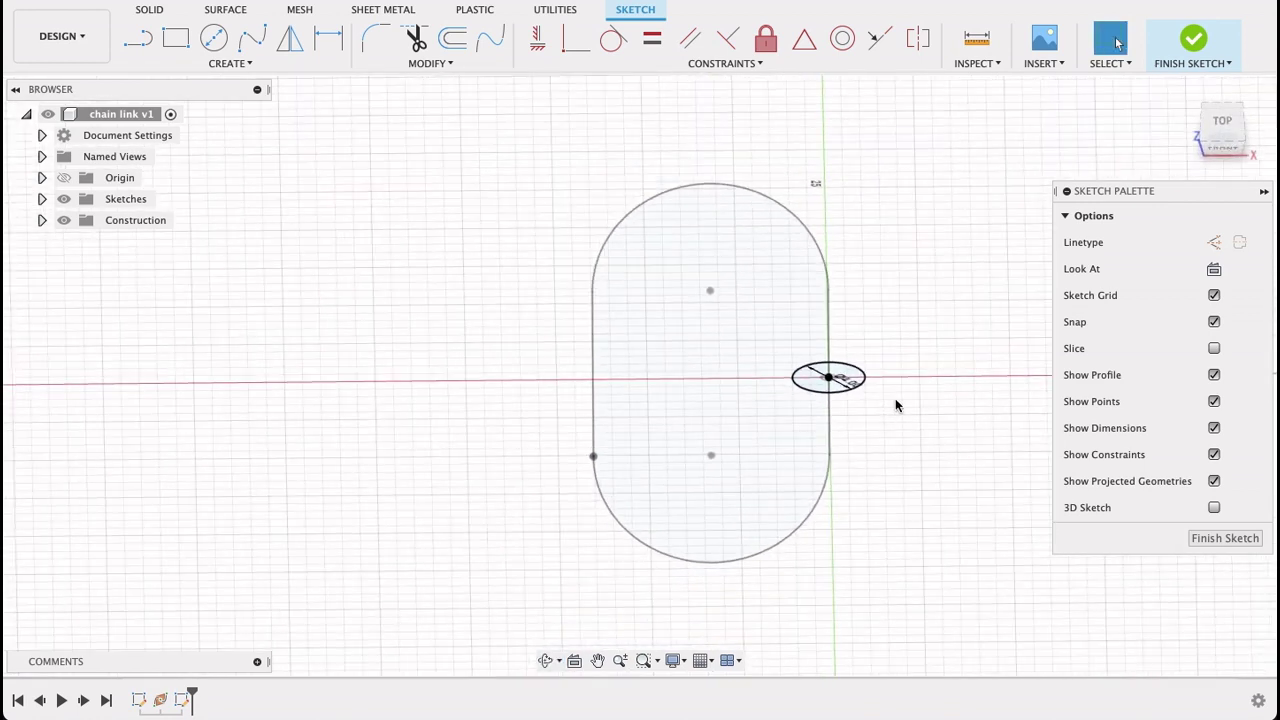
pyautogui.click(249, 64)
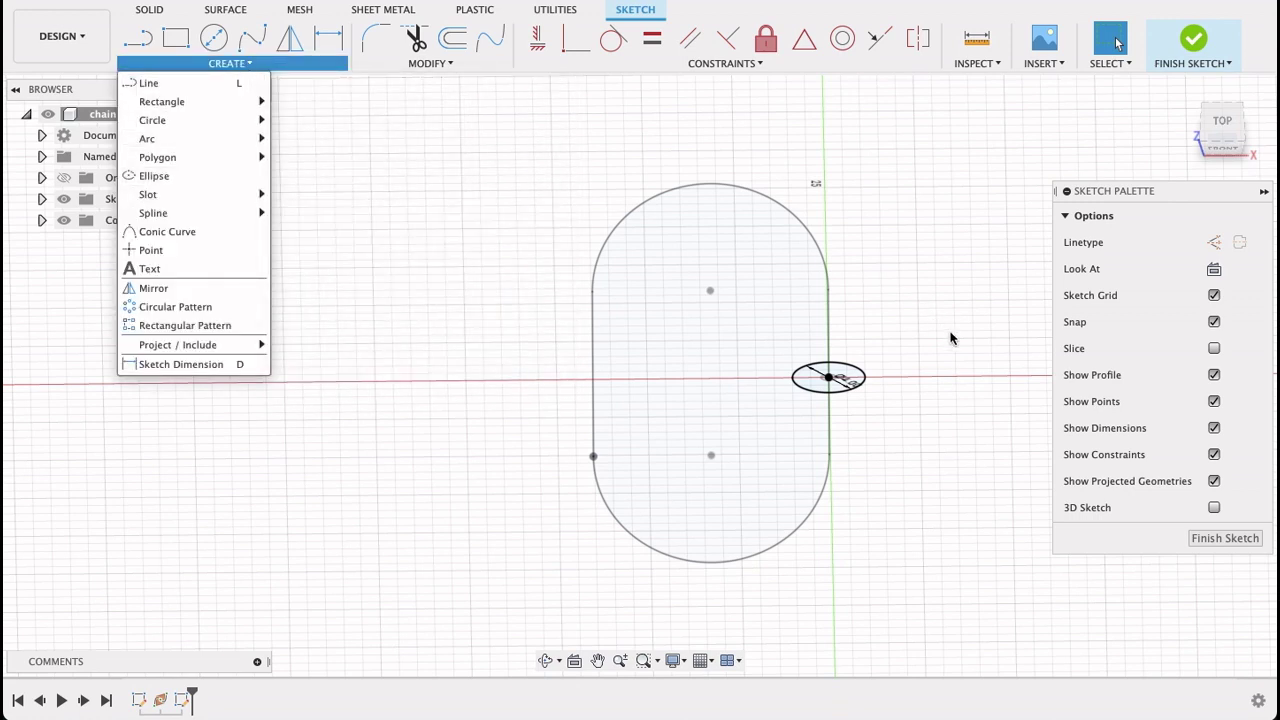
pyautogui.click(1205, 540)
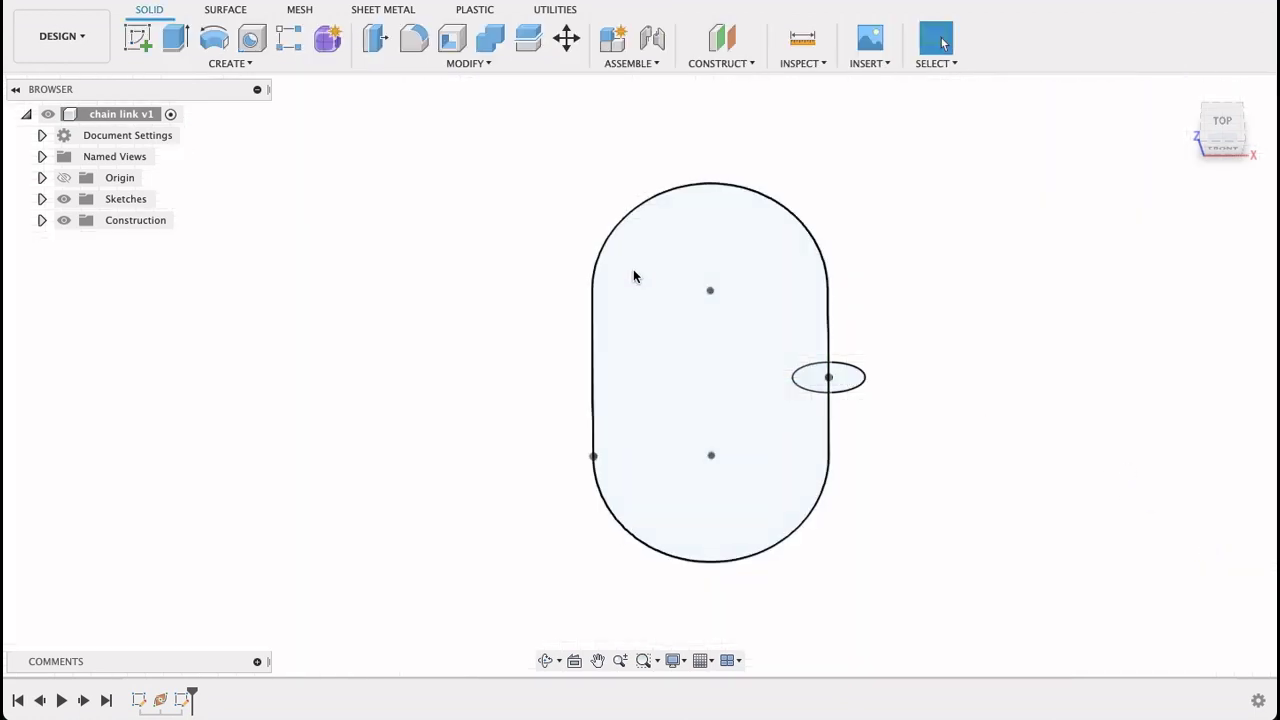
# Sweep the 4 mm circle profile along the obround path to create the link body
pyautogui.click(233, 65)
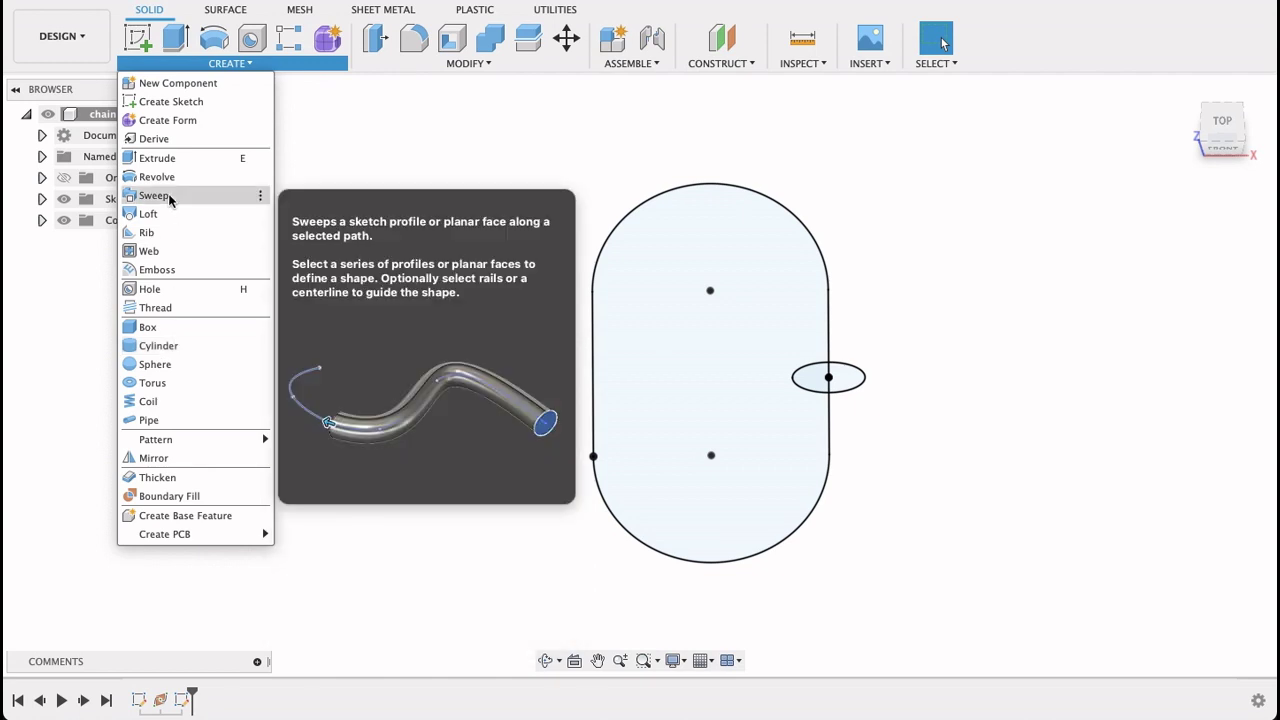
pyautogui.click(168, 195)
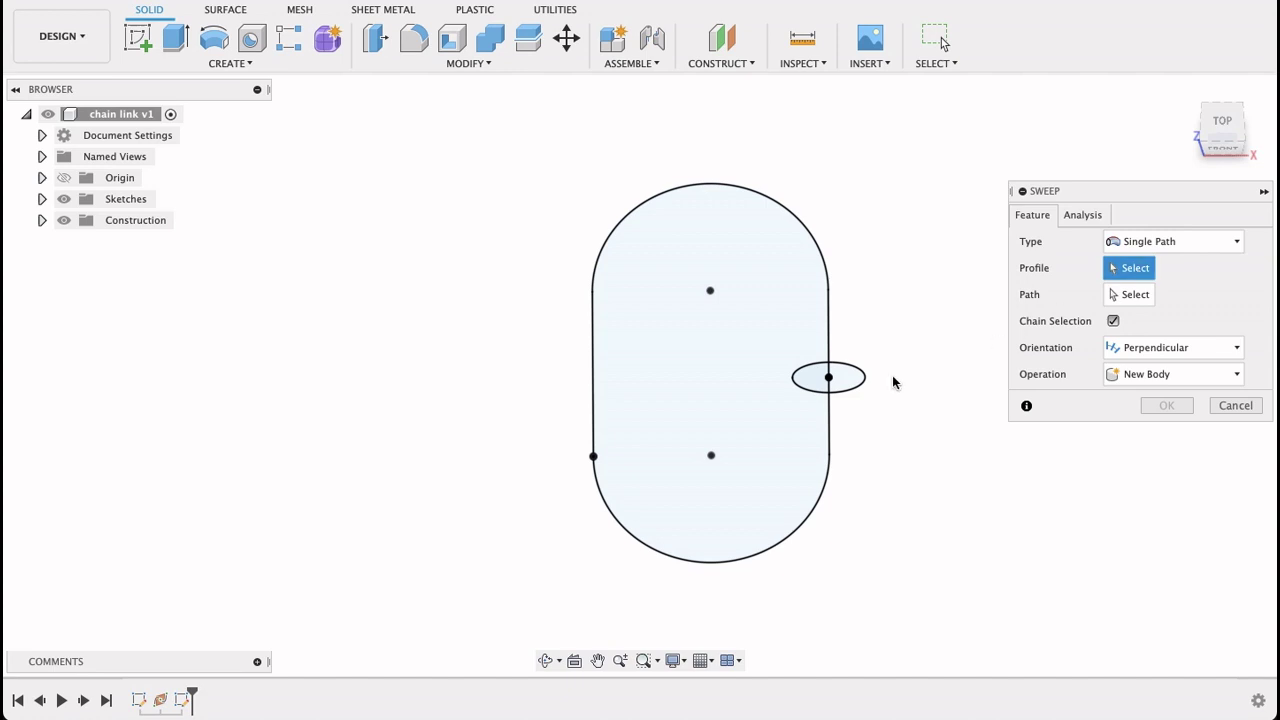
pyautogui.click(856, 380)
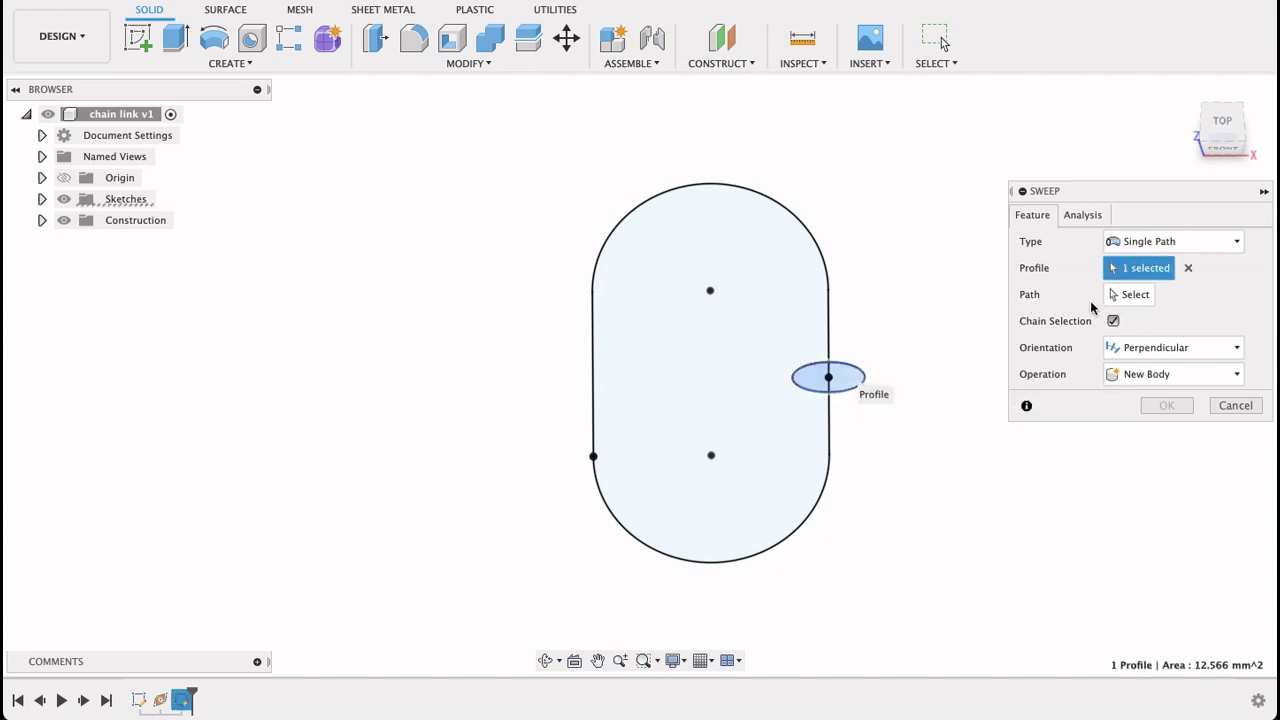
pyautogui.click(1140, 297)
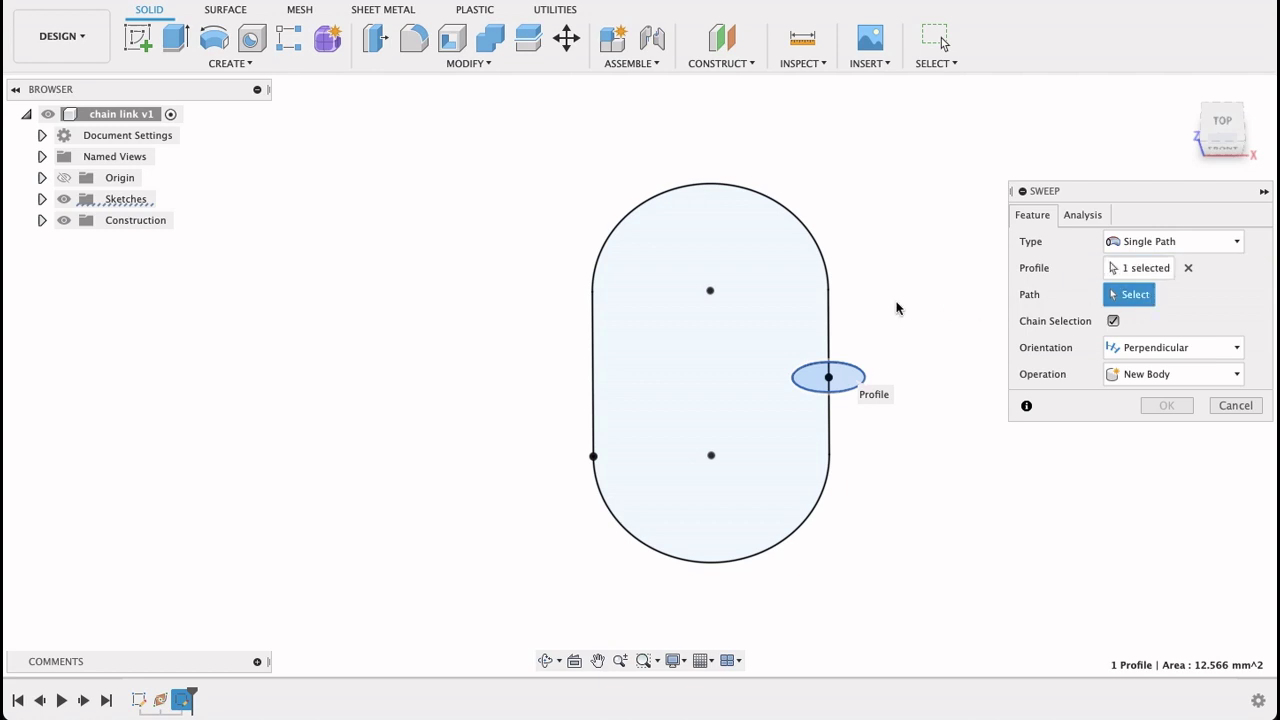
pyautogui.click(830, 313)
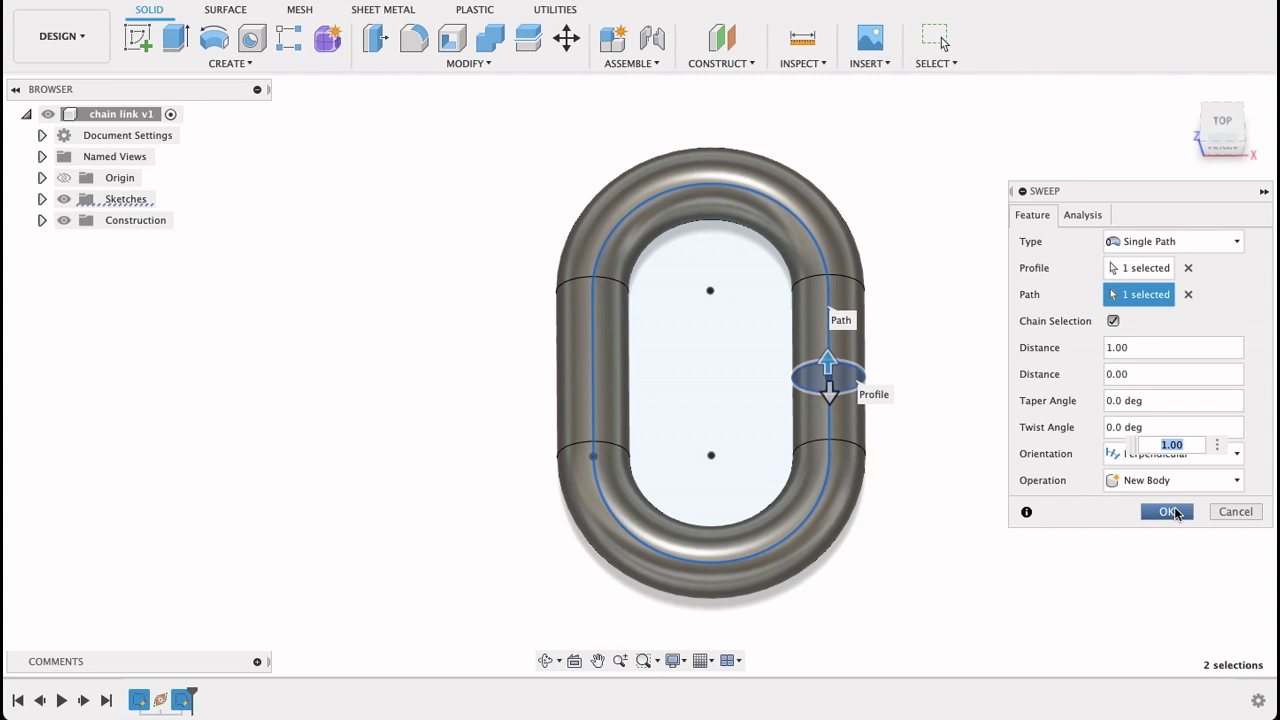
pyautogui.click(1168, 512)
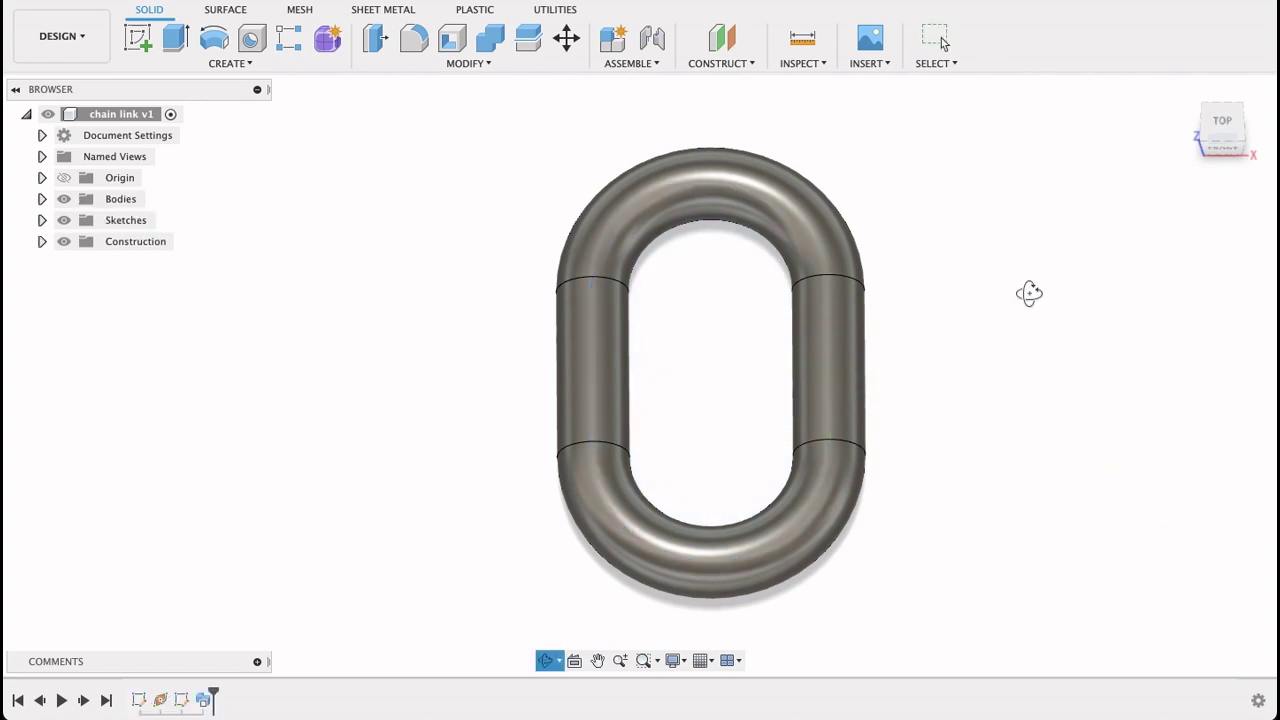
# Orbit the finished link into a tilted 3D view and bring up the pin v1 drawing
pyautogui.moveTo(1029, 297); pyautogui.dragTo(968, 298)
pyautogui.press('Escape')
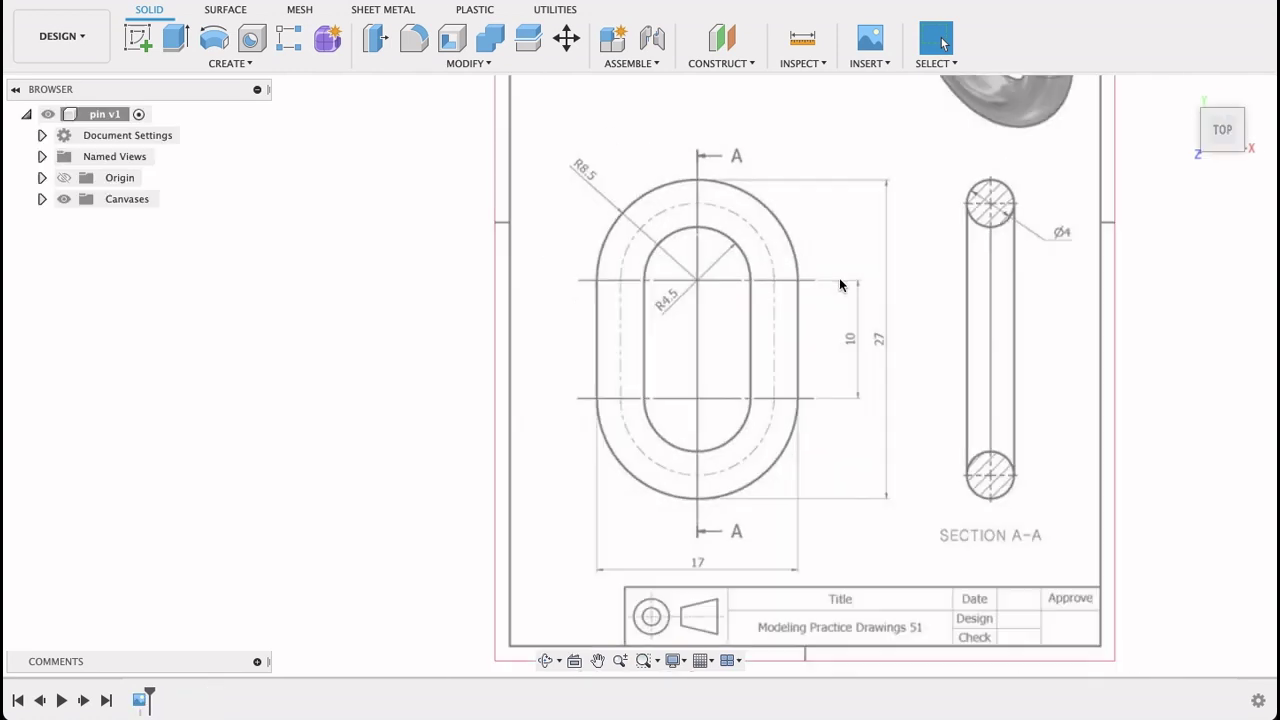
pyautogui.scroll(-3, 865, 243)
# Pan and zoom the pin v1 drawing, then return to chain link v1 and orbit the link
pyautogui.moveTo(894, 203); pyautogui.dragTo(836, 471, button='middle')
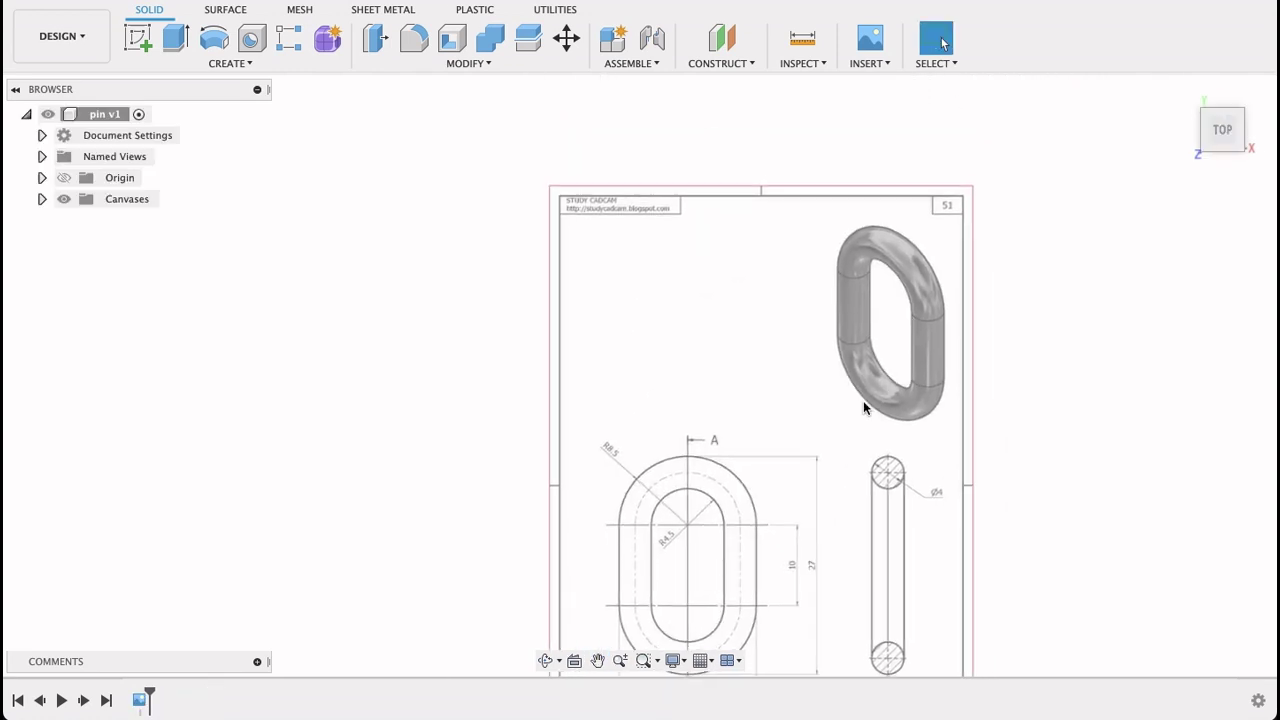
pyautogui.scroll(1, 860, 412)
pyautogui.click(664, 2)
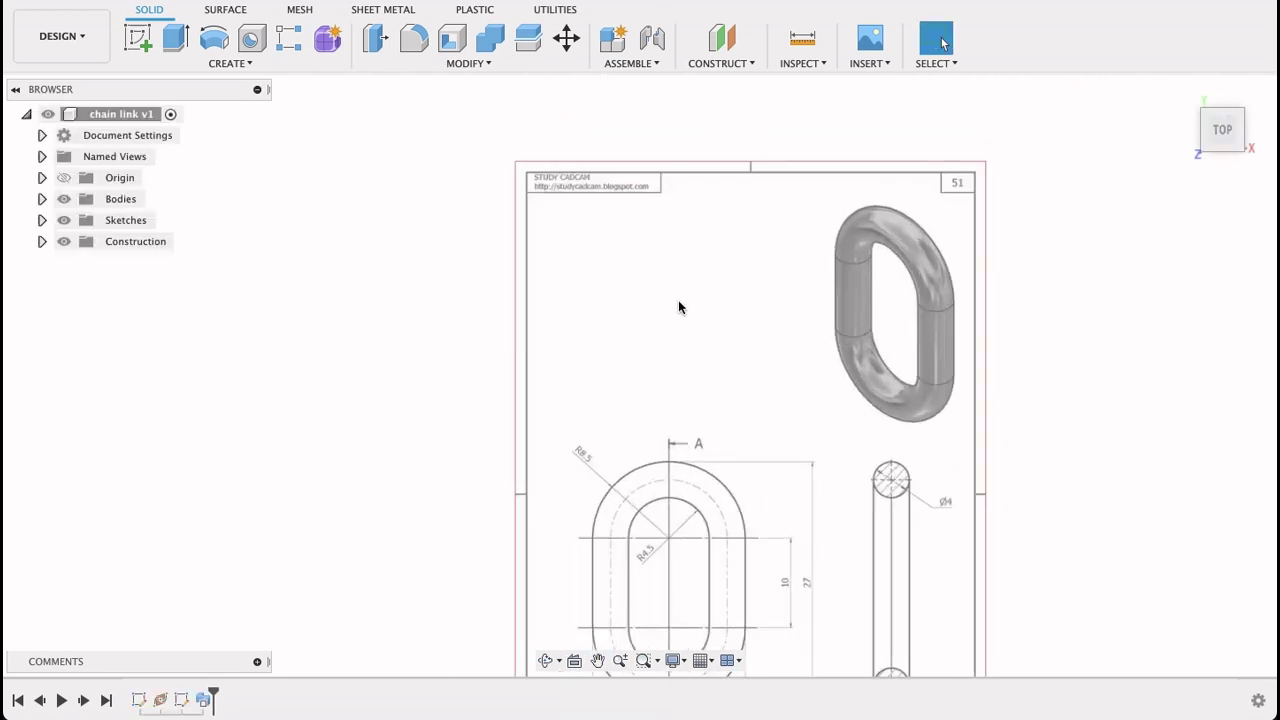
pyautogui.keyDown('shift'); pyautogui.moveTo(974, 357); pyautogui.dragTo(734, 394, button='middle'); pyautogui.keyUp('shift')
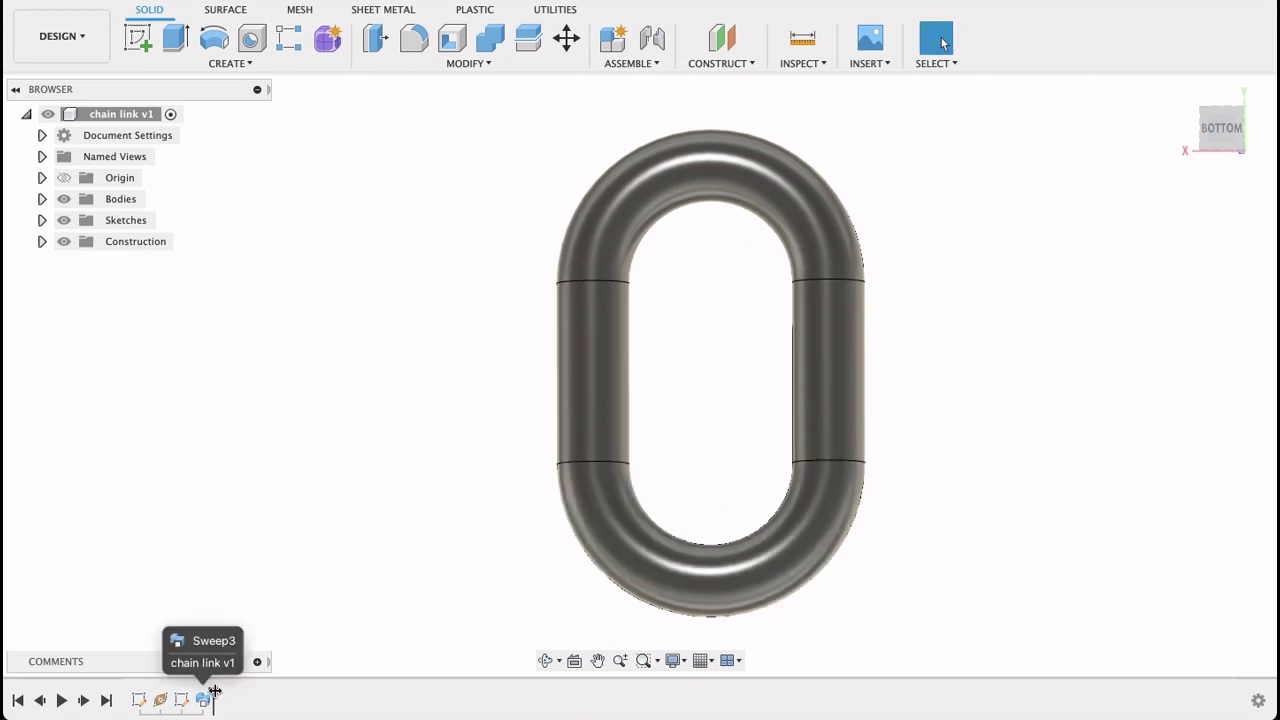
# Roll the history marker to the start, delete all features after it, and orbit back to Top
pyautogui.moveTo(214, 691)
pyautogui.mouseDown()
pyautogui.moveTo(120, 694)
pyautogui.moveTo(130, 698)
pyautogui.mouseUp()
pyautogui.rightClick(147, 706)
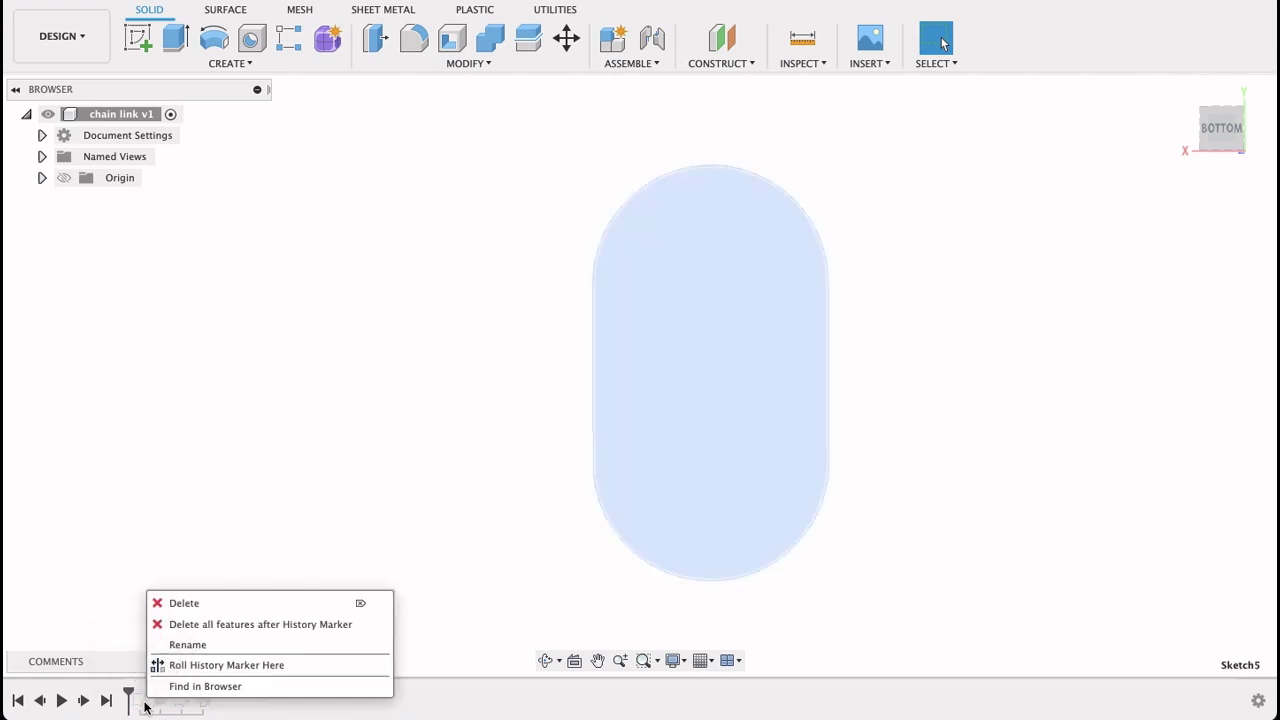
pyautogui.click(214, 624)
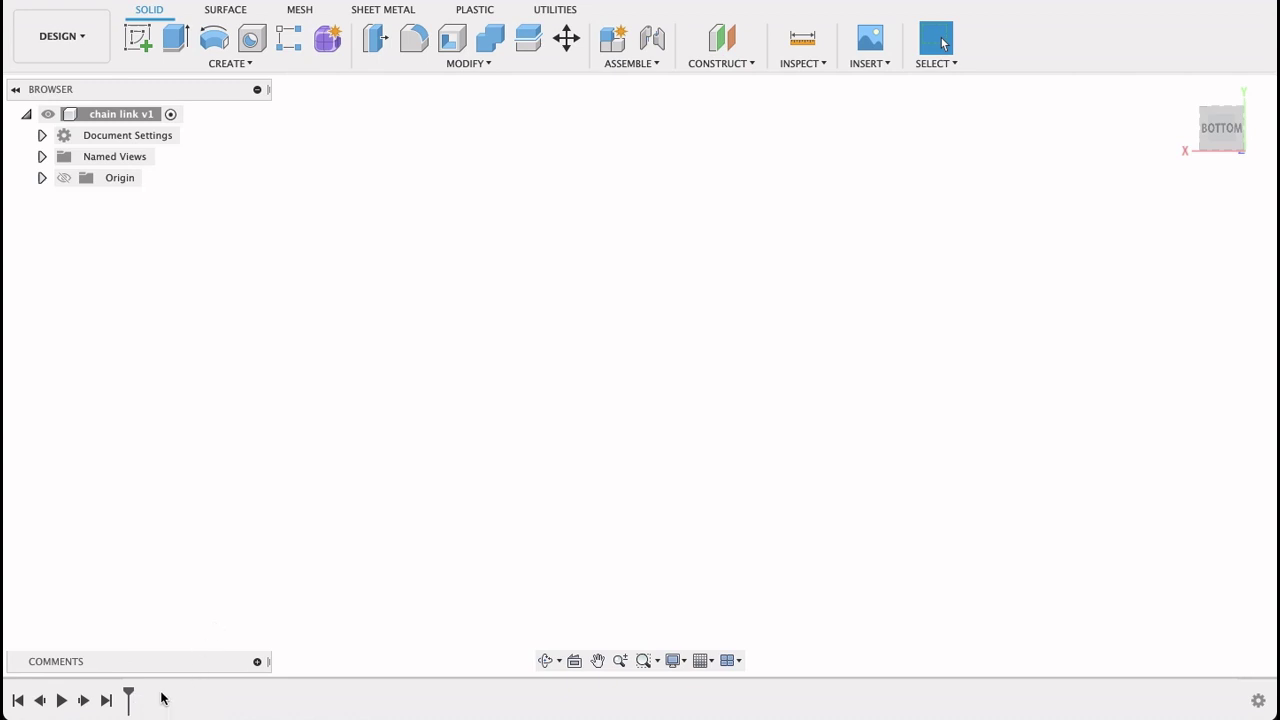
pyautogui.keyDown('shift'); pyautogui.moveTo(1149, 211); pyautogui.dragTo(866, 220, button='middle'); pyautogui.keyUp('shift')
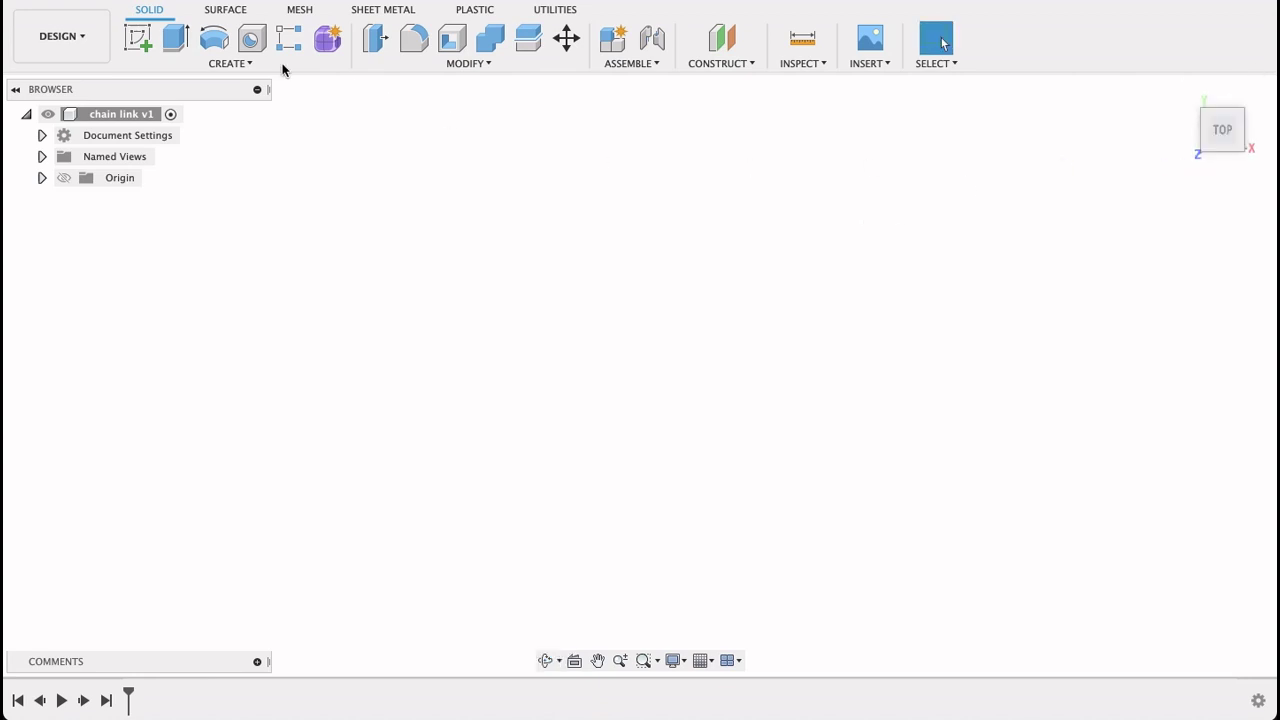
# Create a sketch on the plane and draw a line from the origin locked at 10 mm
pyautogui.click(133, 36)
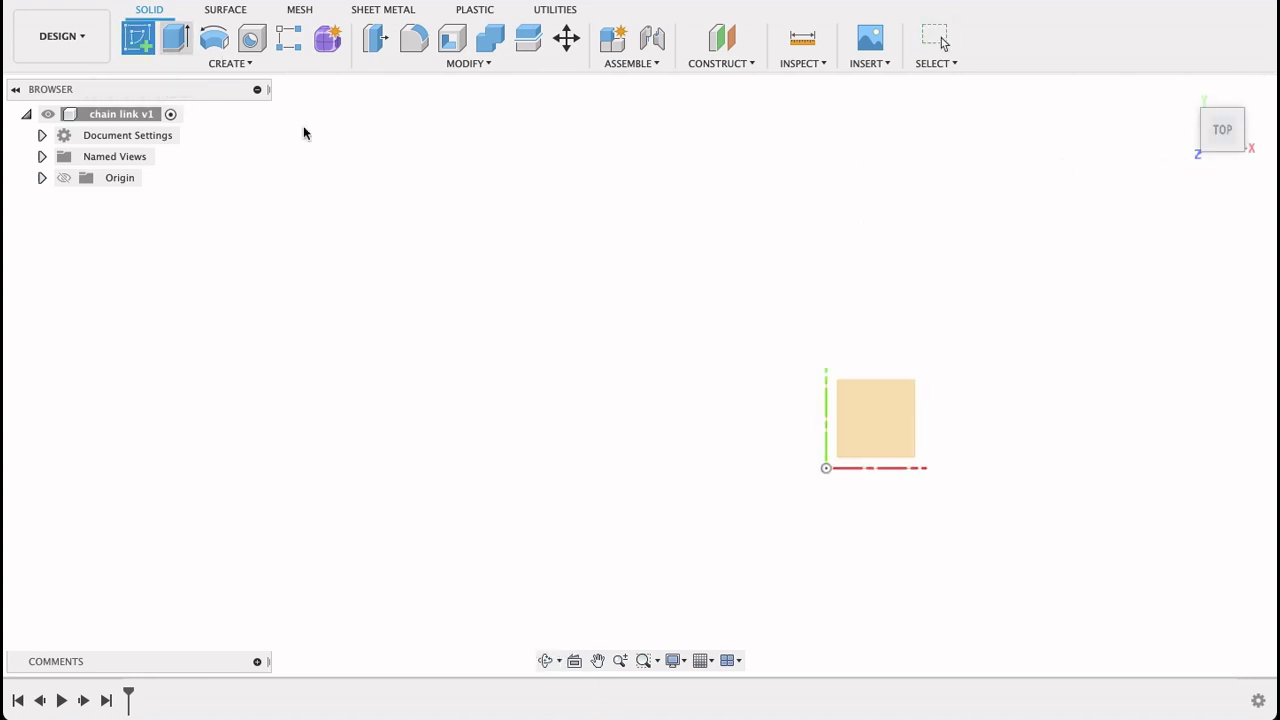
pyautogui.click(860, 412)
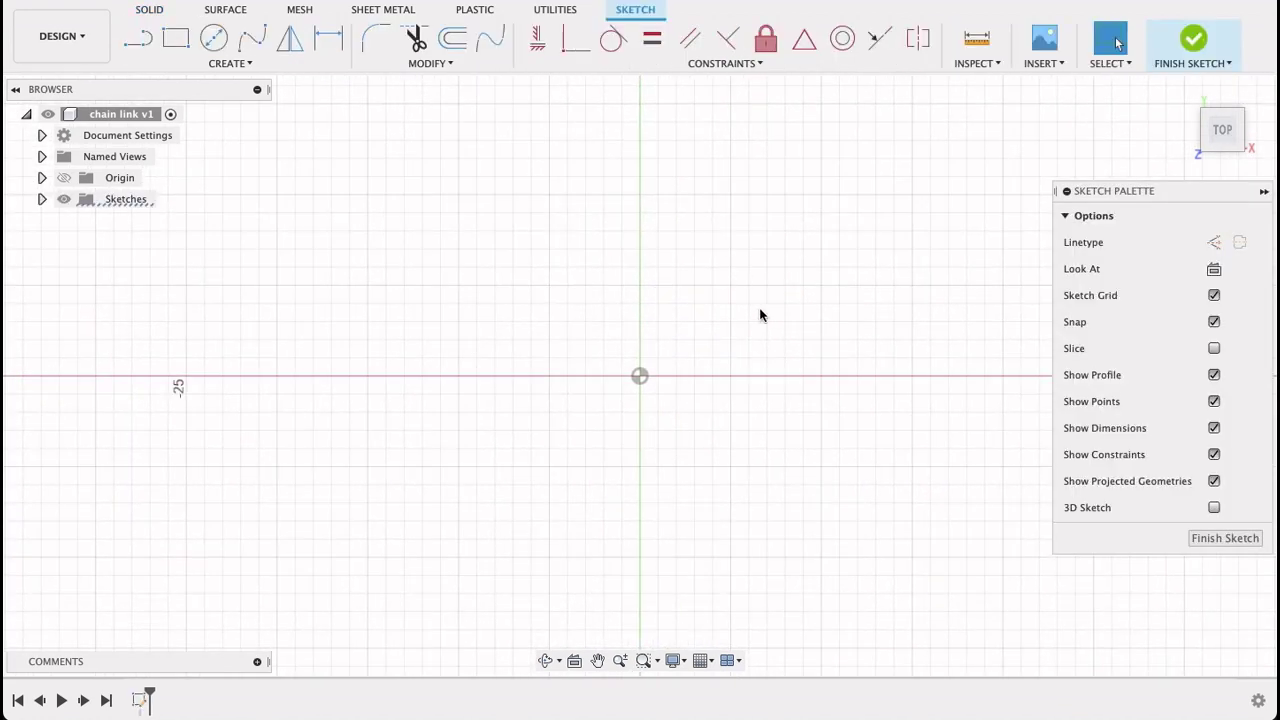
pyautogui.moveTo(826, 340); pyautogui.dragTo(773, 397, button='middle')
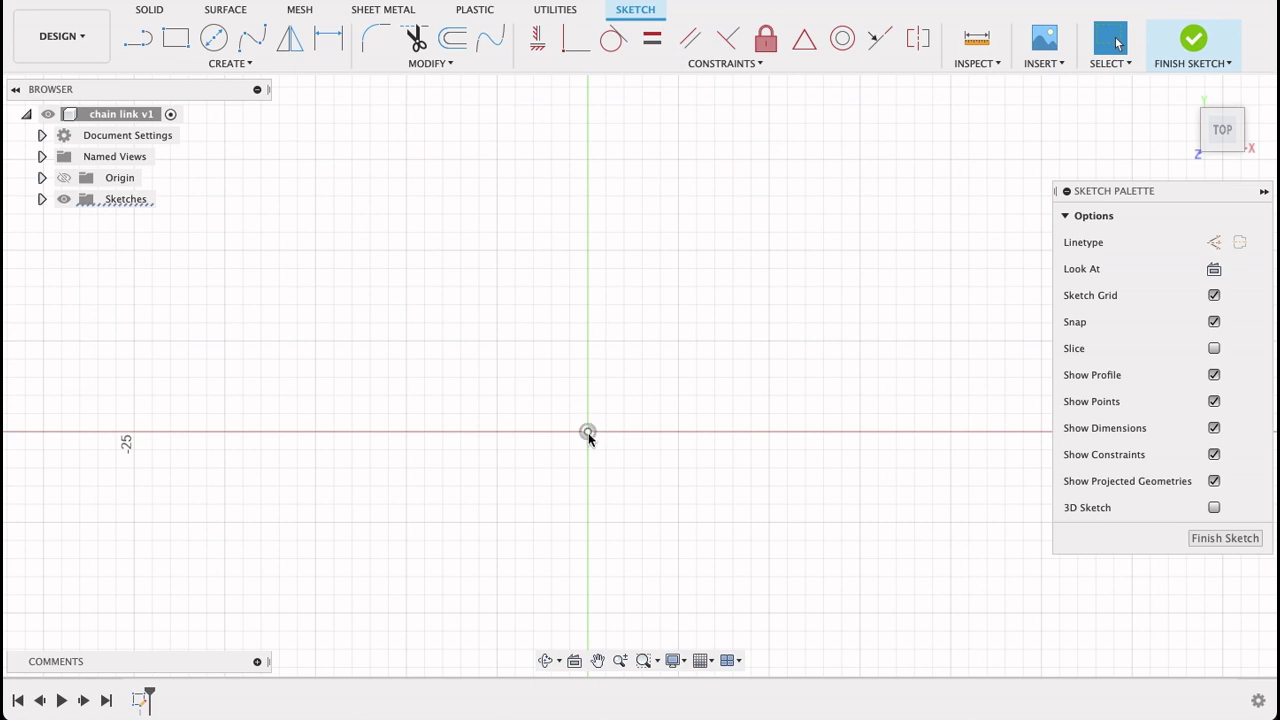
pyautogui.click(137, 40)
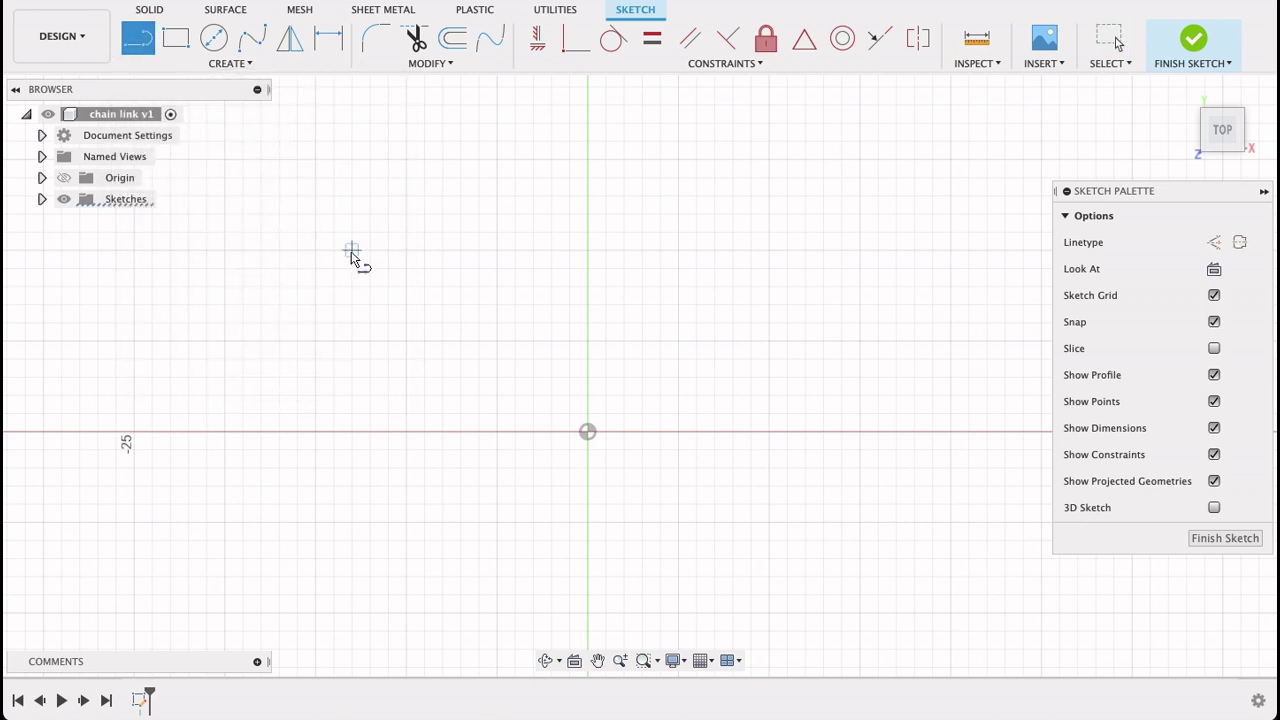
pyautogui.click(588, 432)
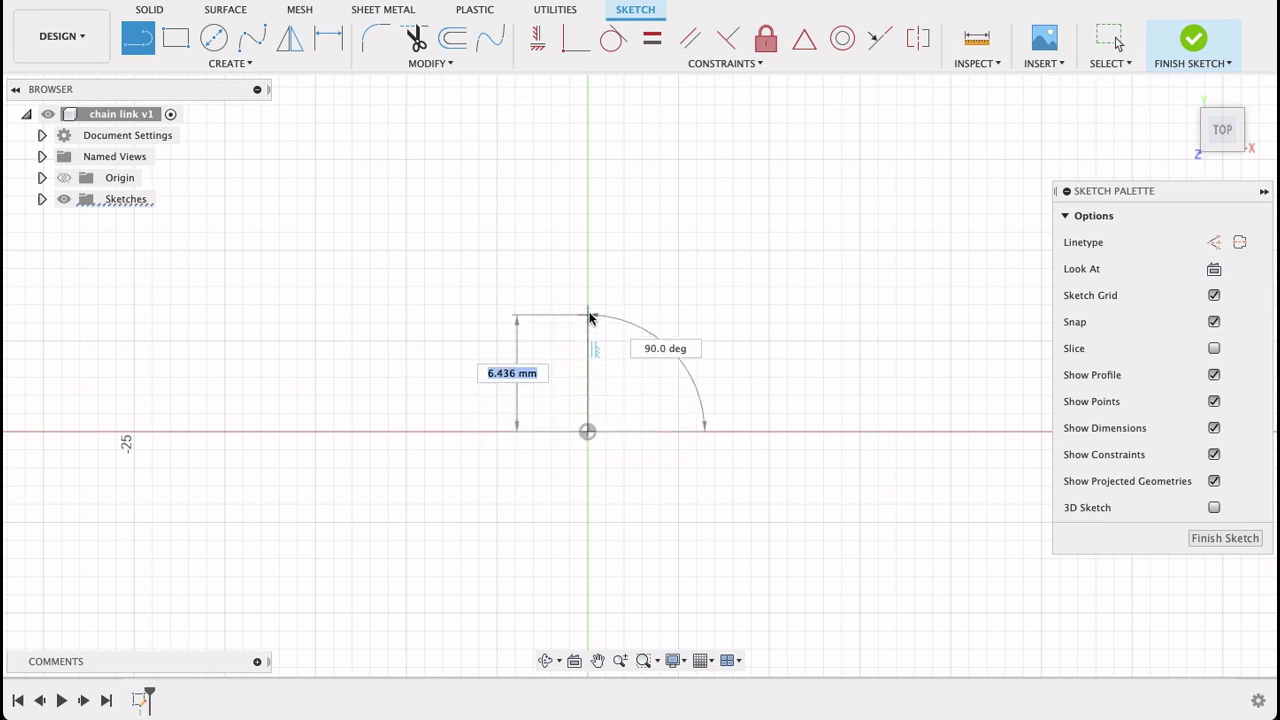
pyautogui.write('10')
pyautogui.press('Tab')
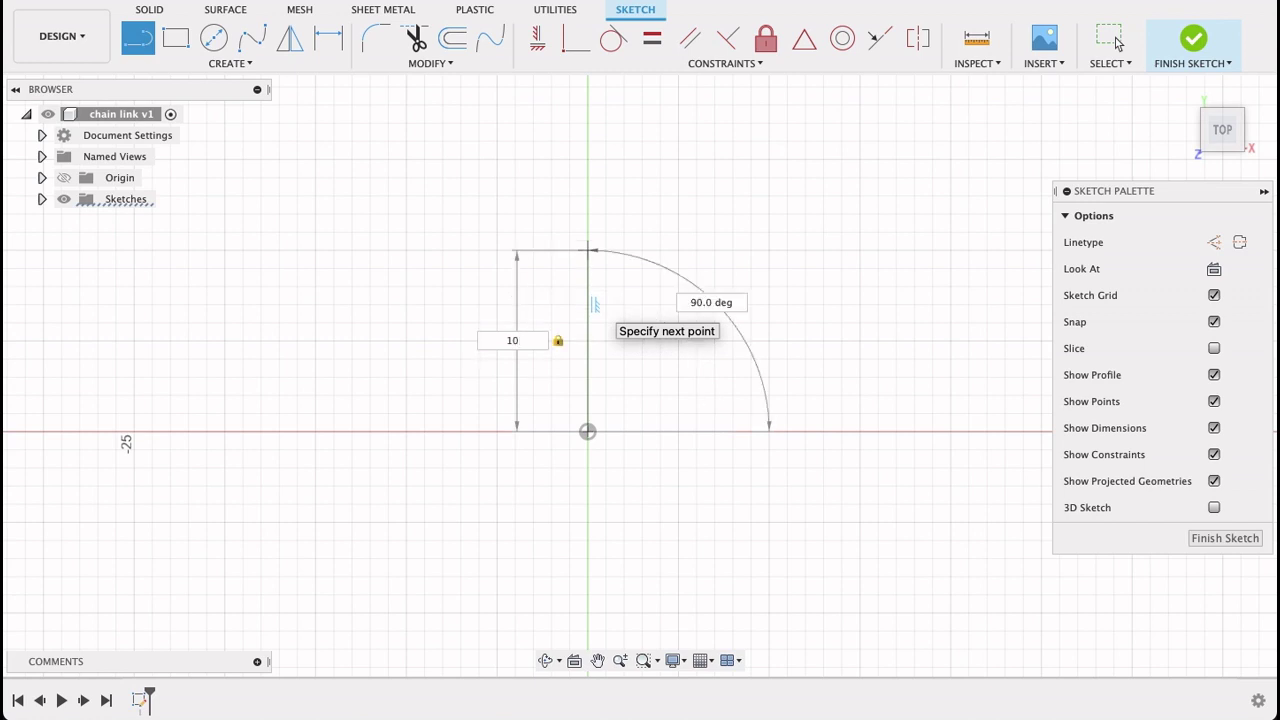
# Commit the 10 mm line, then add the top tangent arc, right side and closing bottom arc
pyautogui.press('Return')
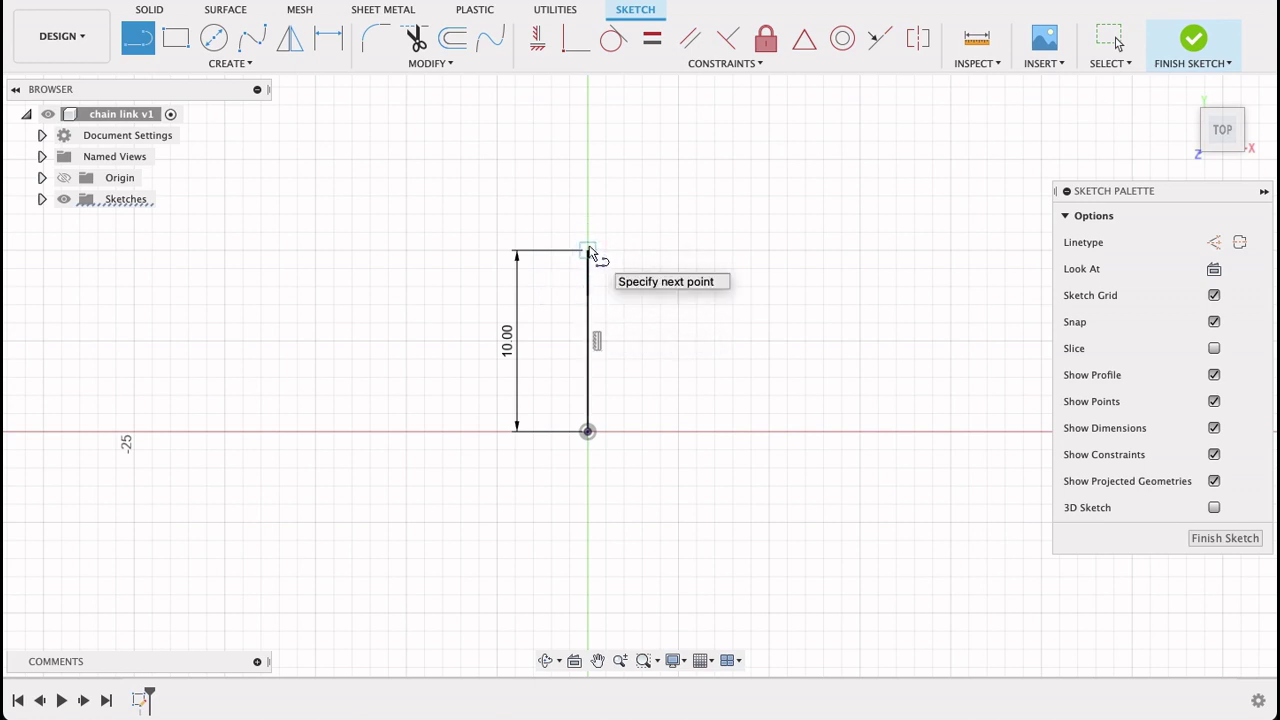
pyautogui.moveTo(590, 252)
pyautogui.mouseDown()
pyautogui.moveTo(606, 211)
pyautogui.moveTo(654, 206)
pyautogui.moveTo(746, 251)
pyautogui.moveTo(823, 254)
pyautogui.mouseUp()
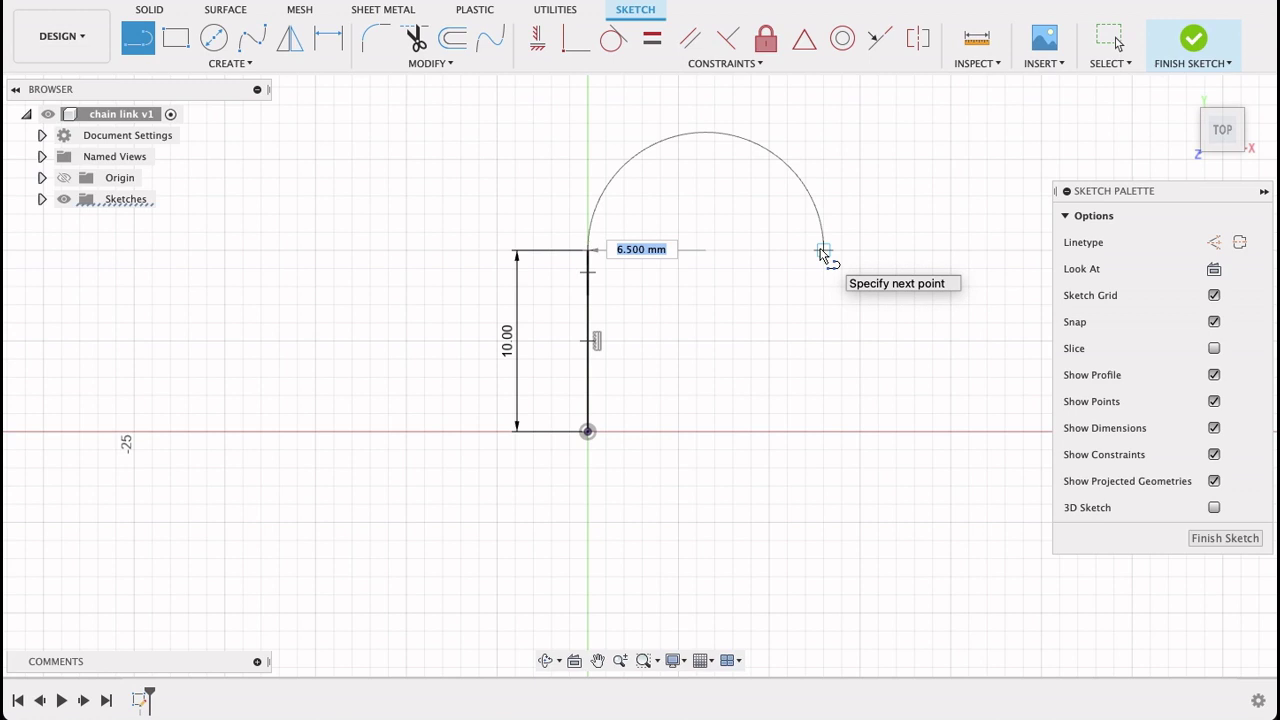
pyautogui.moveTo(820, 250); pyautogui.dragTo(821, 251)
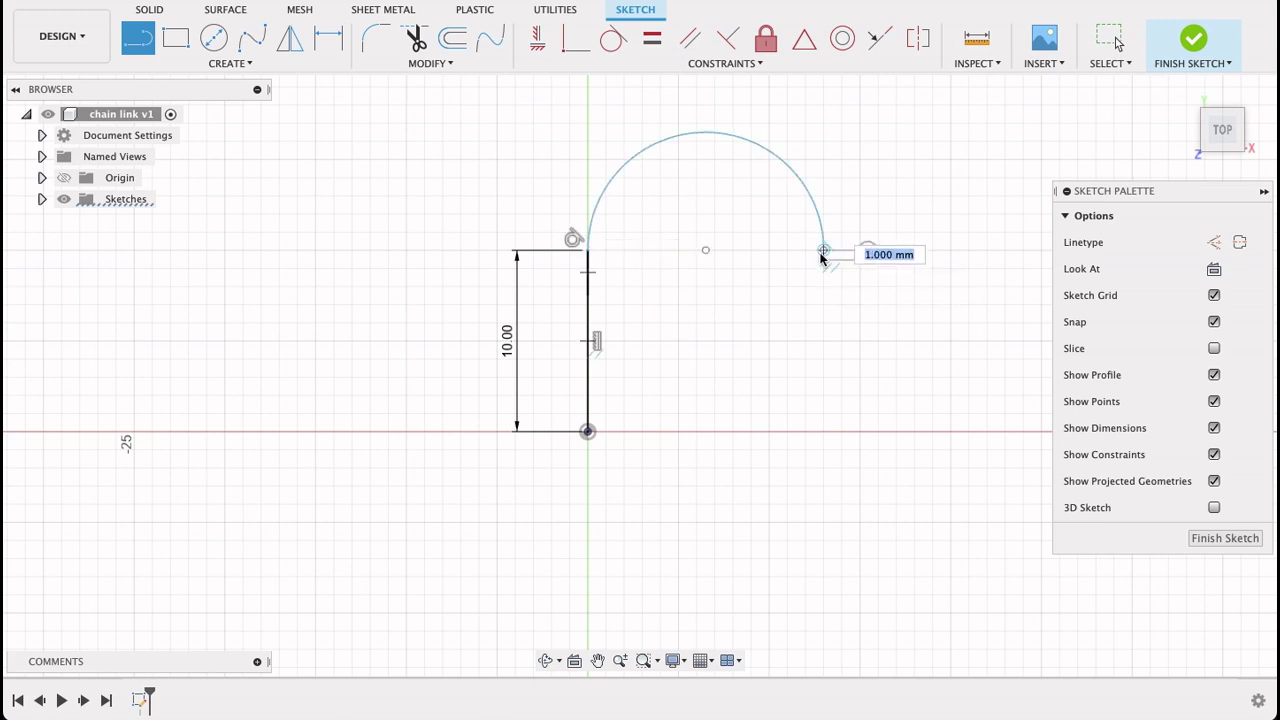
pyautogui.click(824, 433)
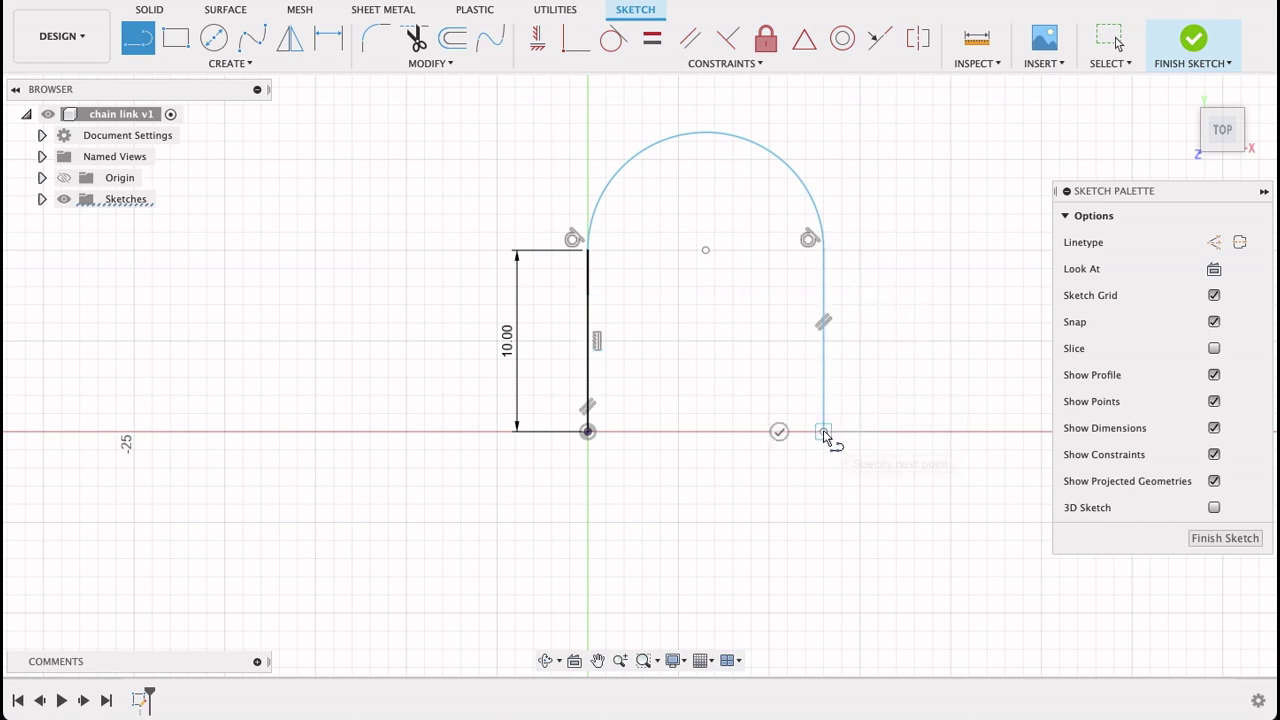
pyautogui.moveTo(824, 433); pyautogui.dragTo(587, 438)
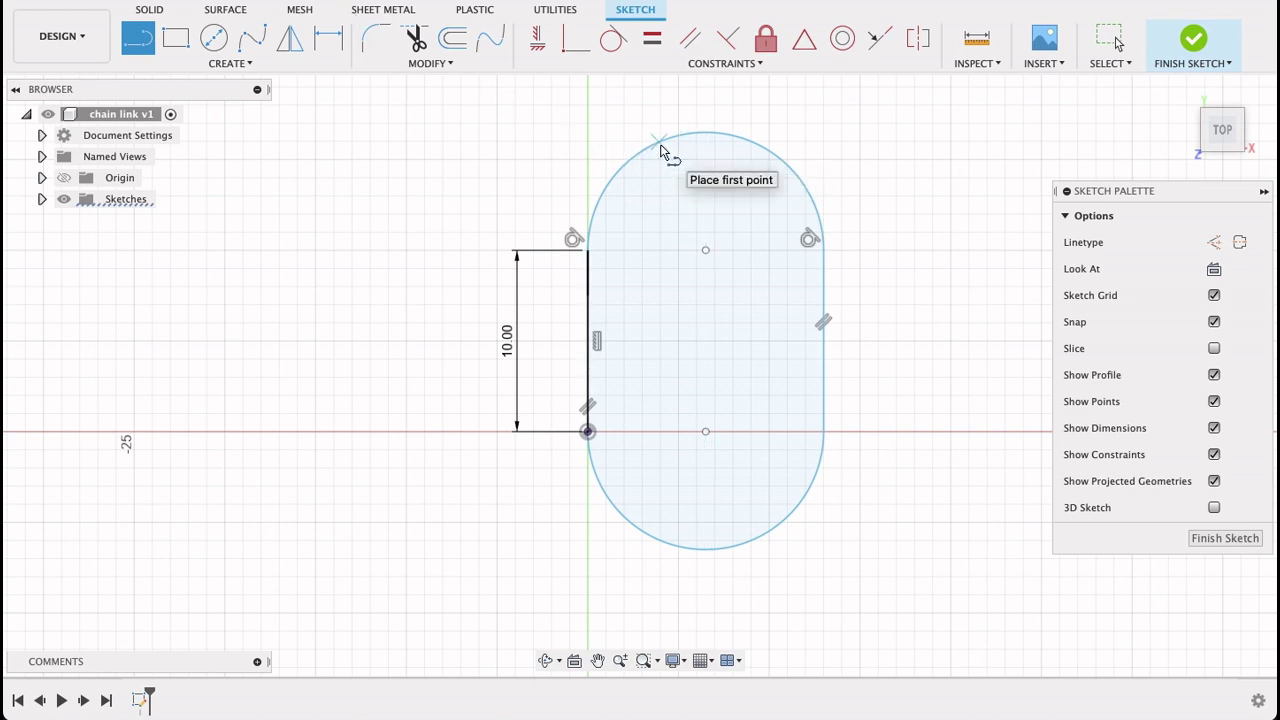
# Dimension the slot's right straight side at 10.00 mm
pyautogui.click(330, 40)
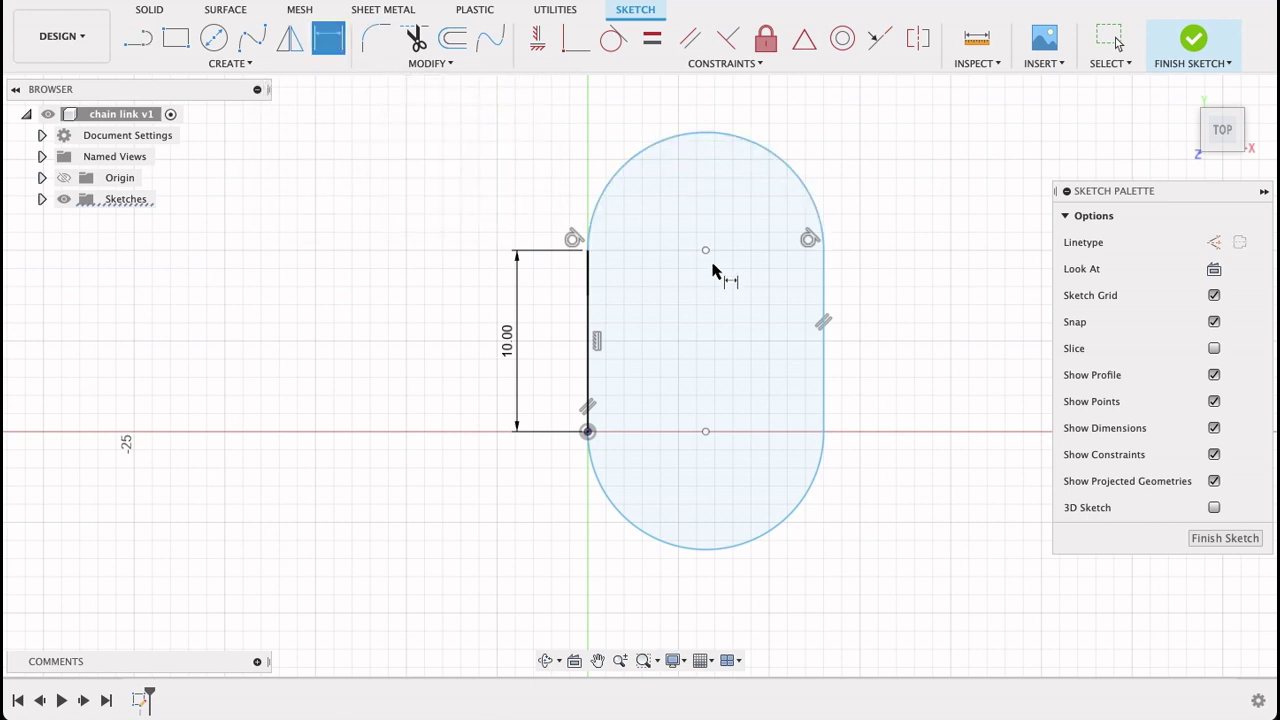
pyautogui.click(826, 370)
pyautogui.click(896, 360)
pyautogui.press('Return')
# Give both the bottom and top end arcs a 6.5 mm radius
pyautogui.click(725, 547)
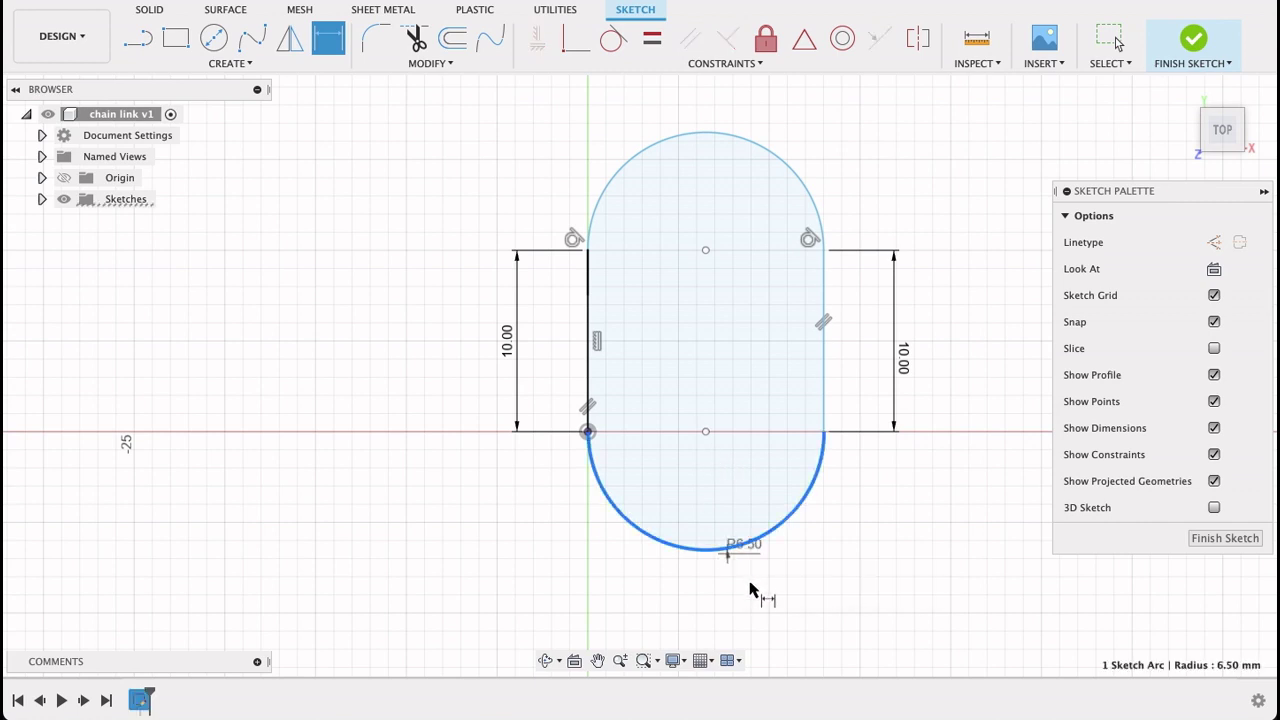
pyautogui.click(754, 592)
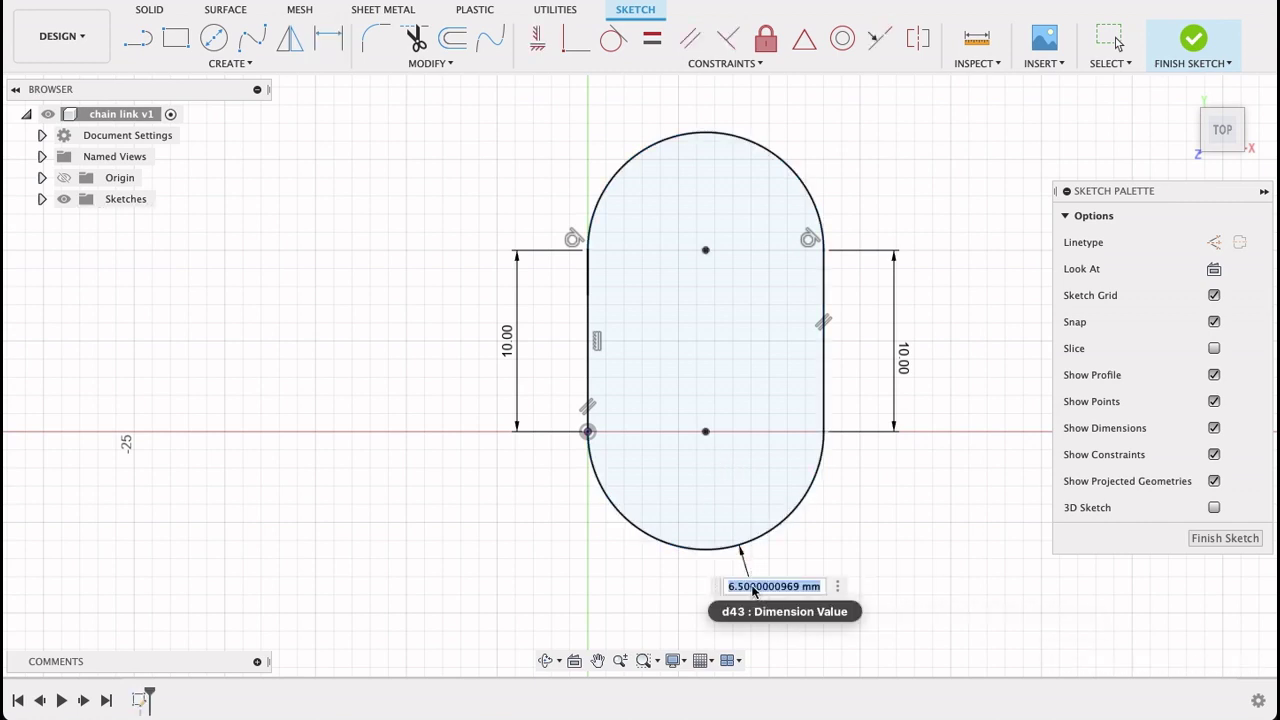
pyautogui.write('6')
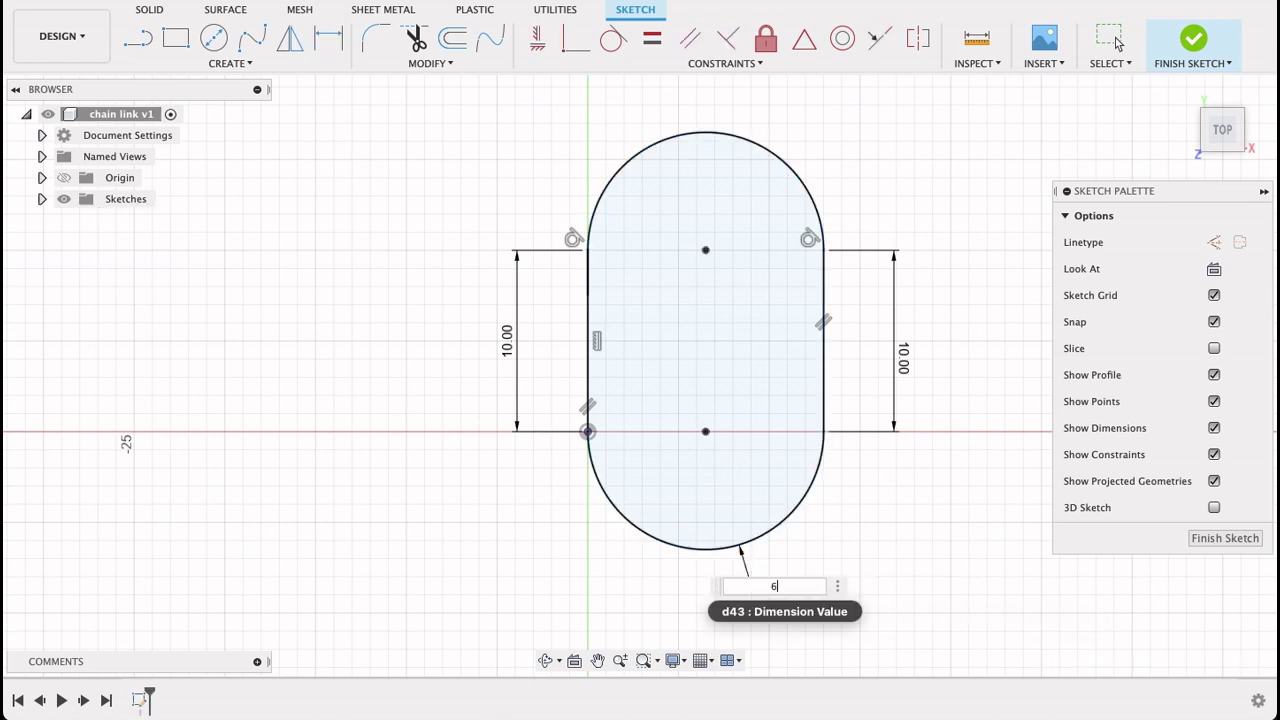
pyautogui.write('.5')
pyautogui.press('Return')
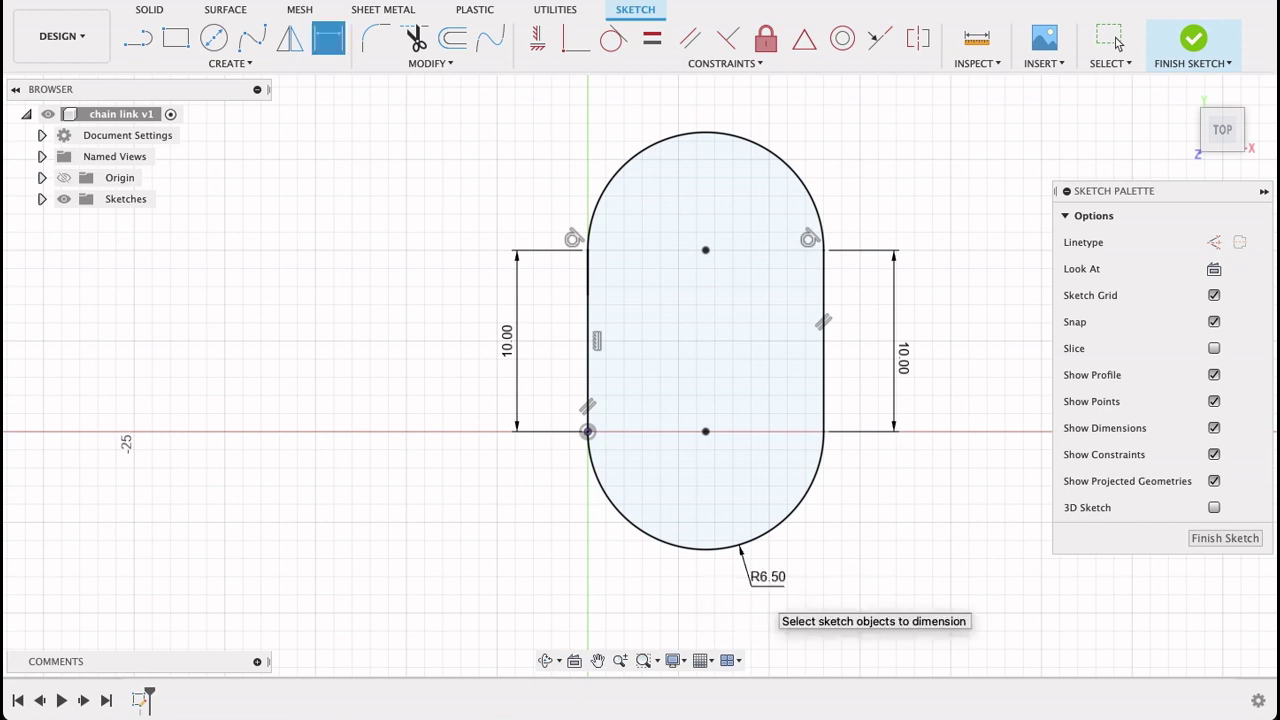
pyautogui.click(783, 163)
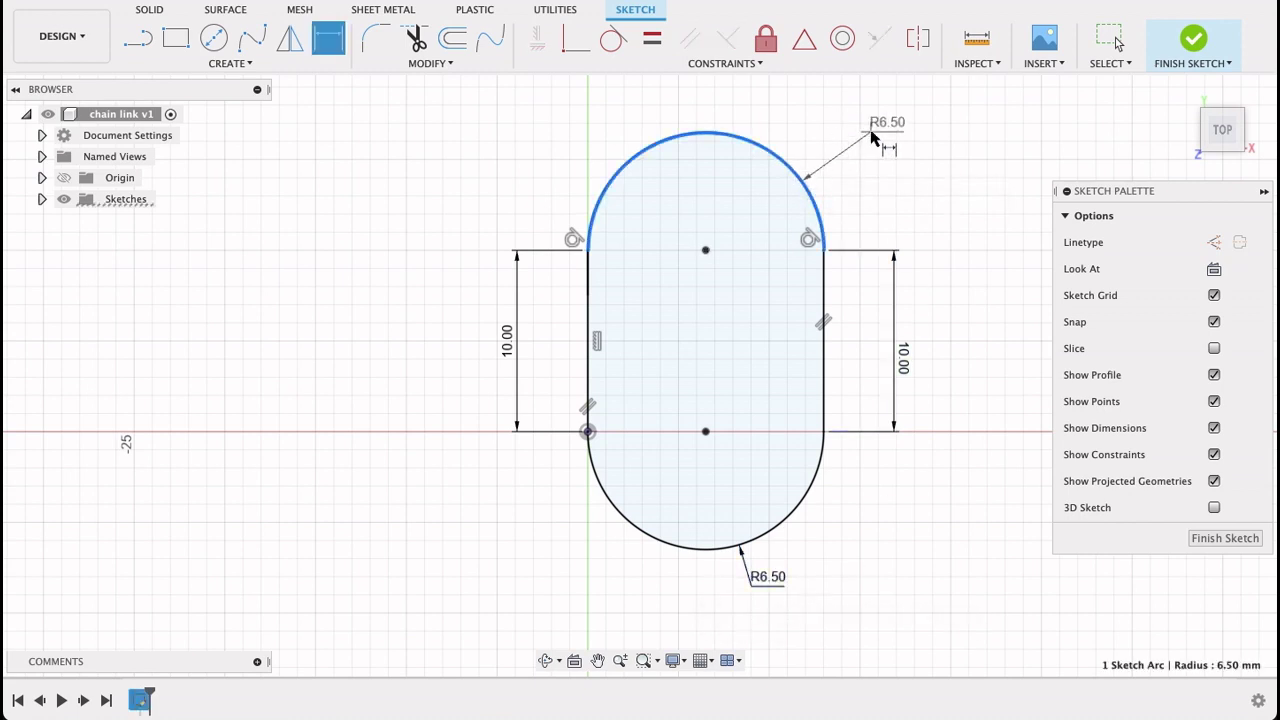
pyautogui.click(871, 136)
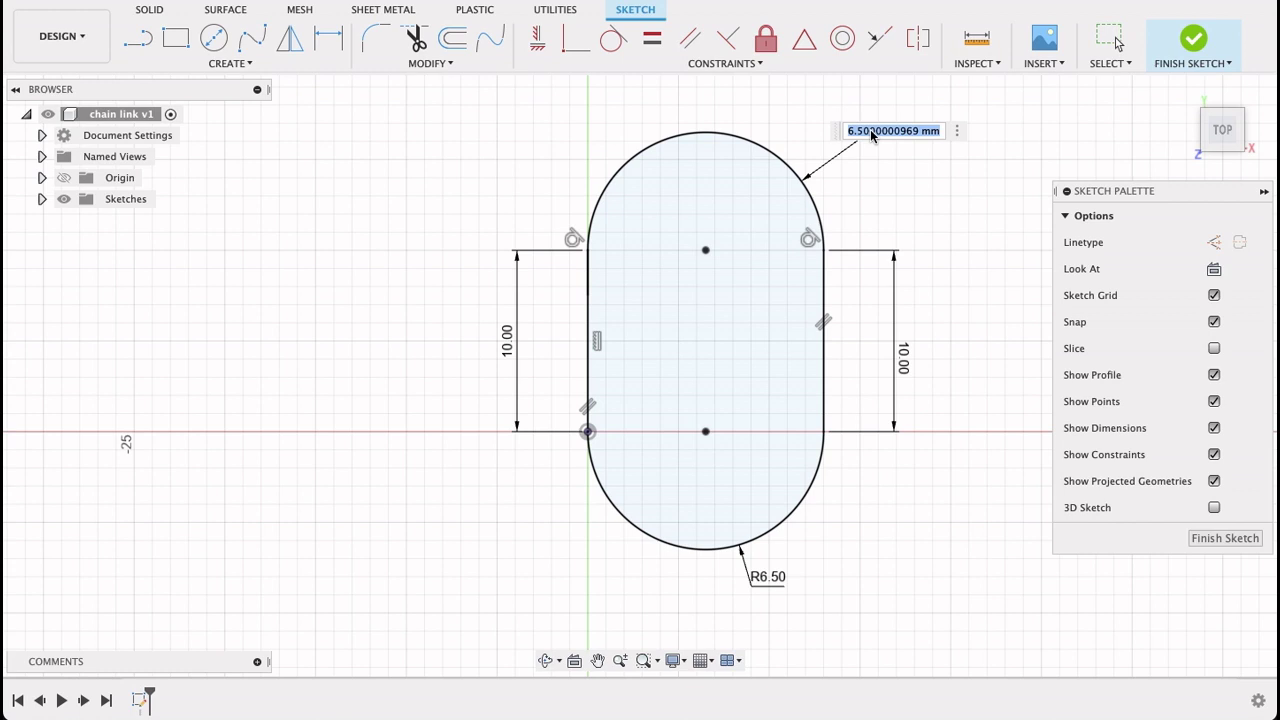
pyautogui.write('6.5')
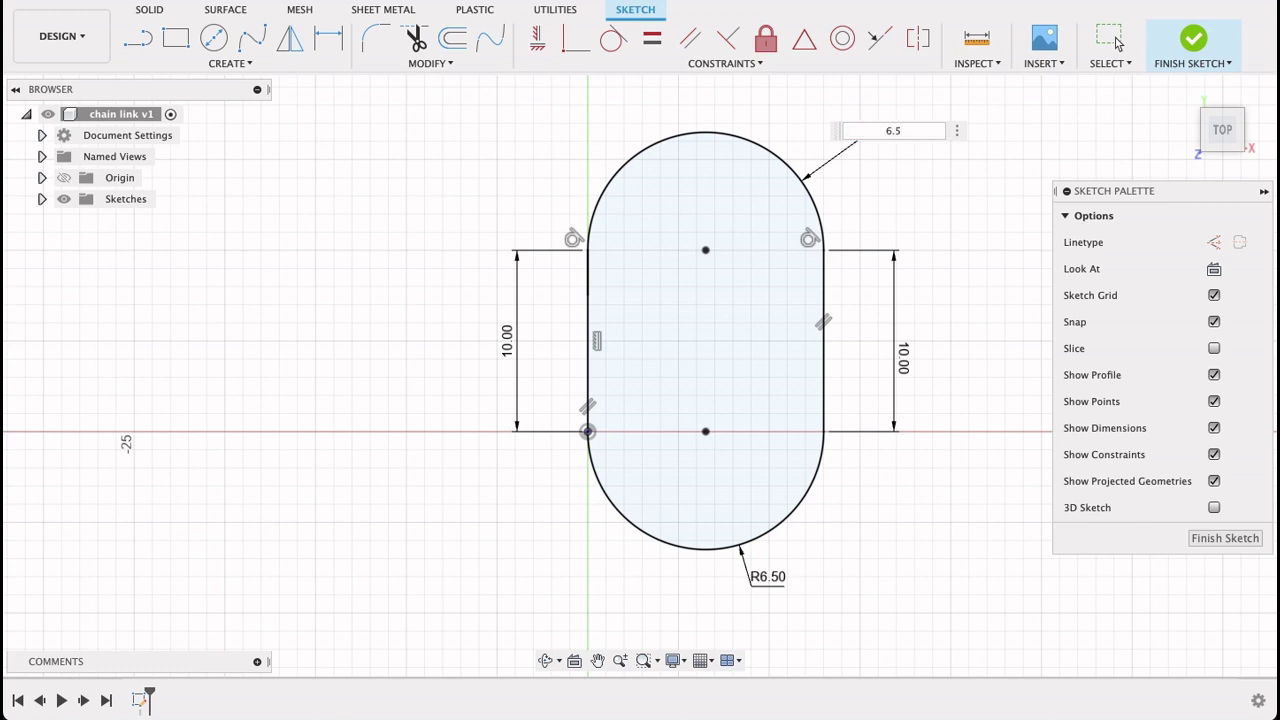
pyautogui.press('Return')
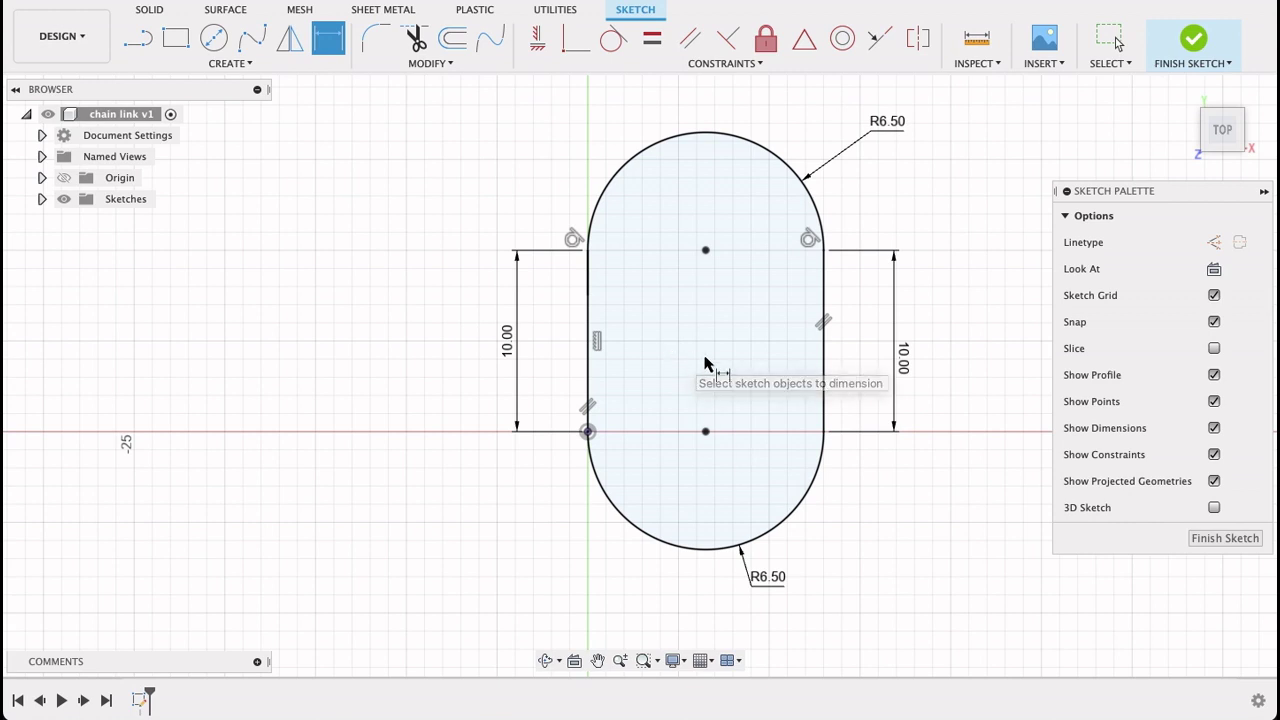
# Finish the slot sketch and create a Plane Along Path on the slot outline's right side
pyautogui.click(1232, 541)
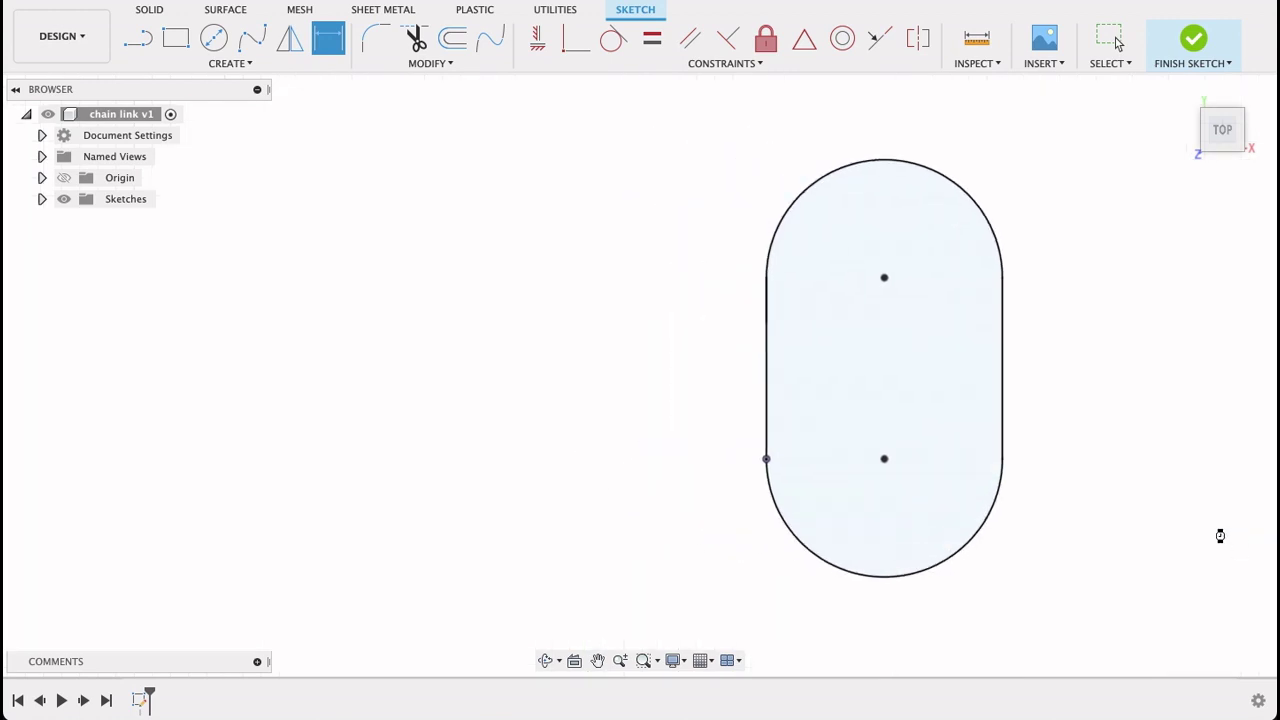
pyautogui.click(704, 65)
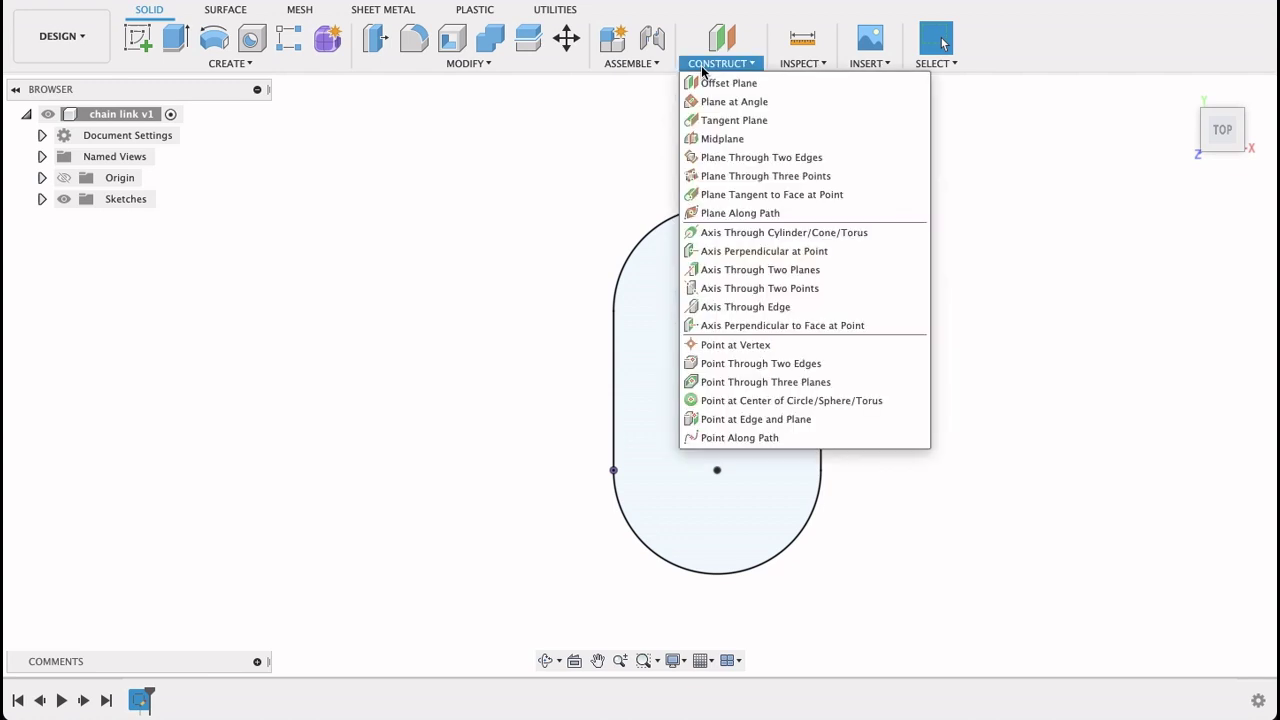
pyautogui.click(742, 215)
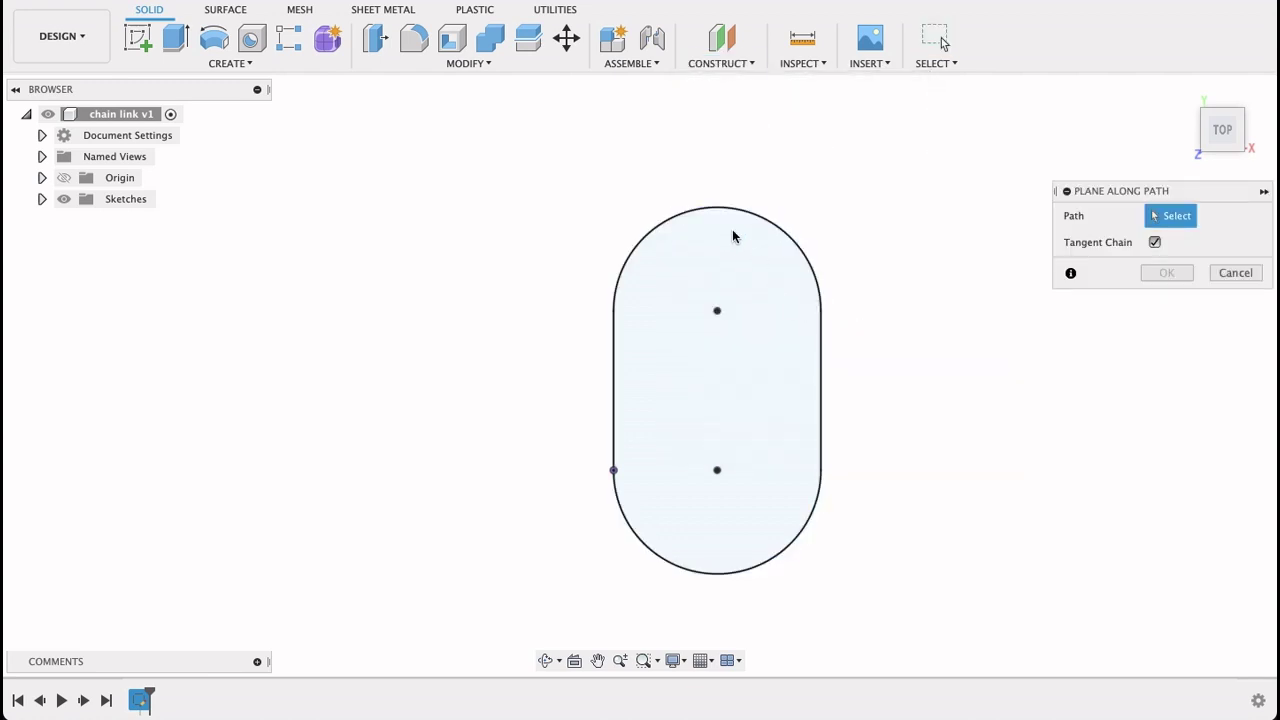
pyautogui.click(821, 353)
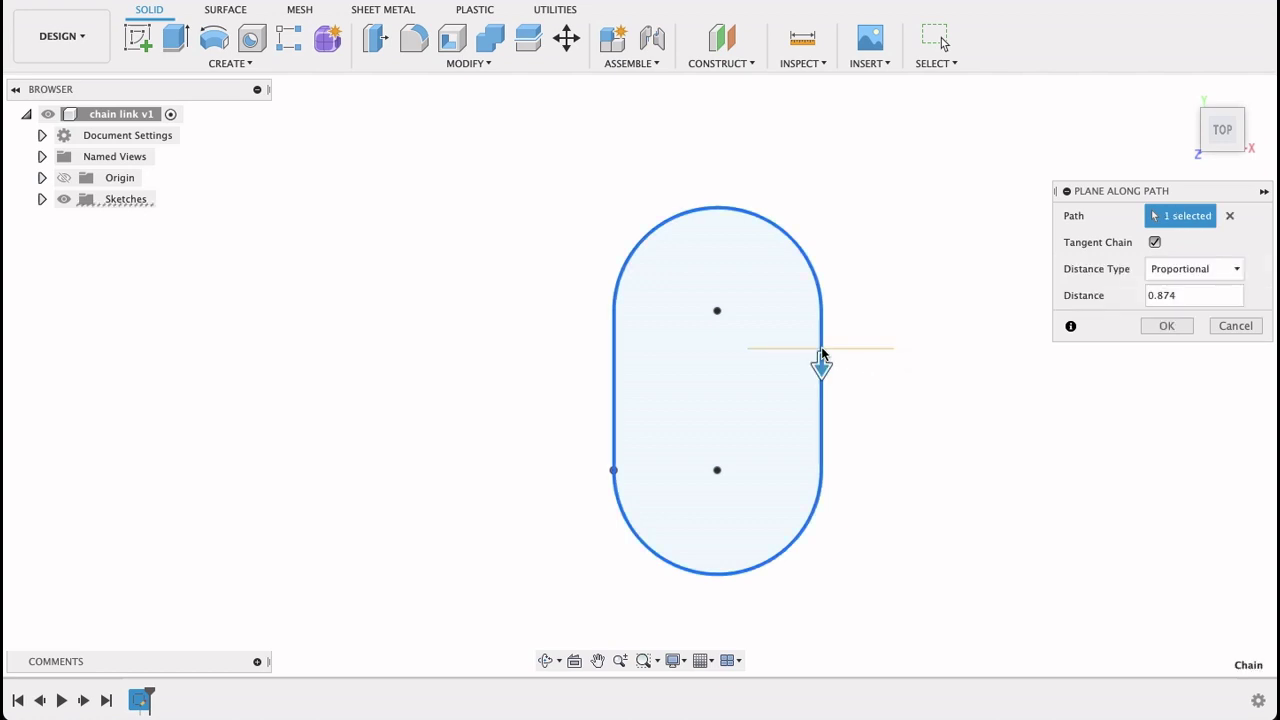
pyautogui.click(1166, 327)
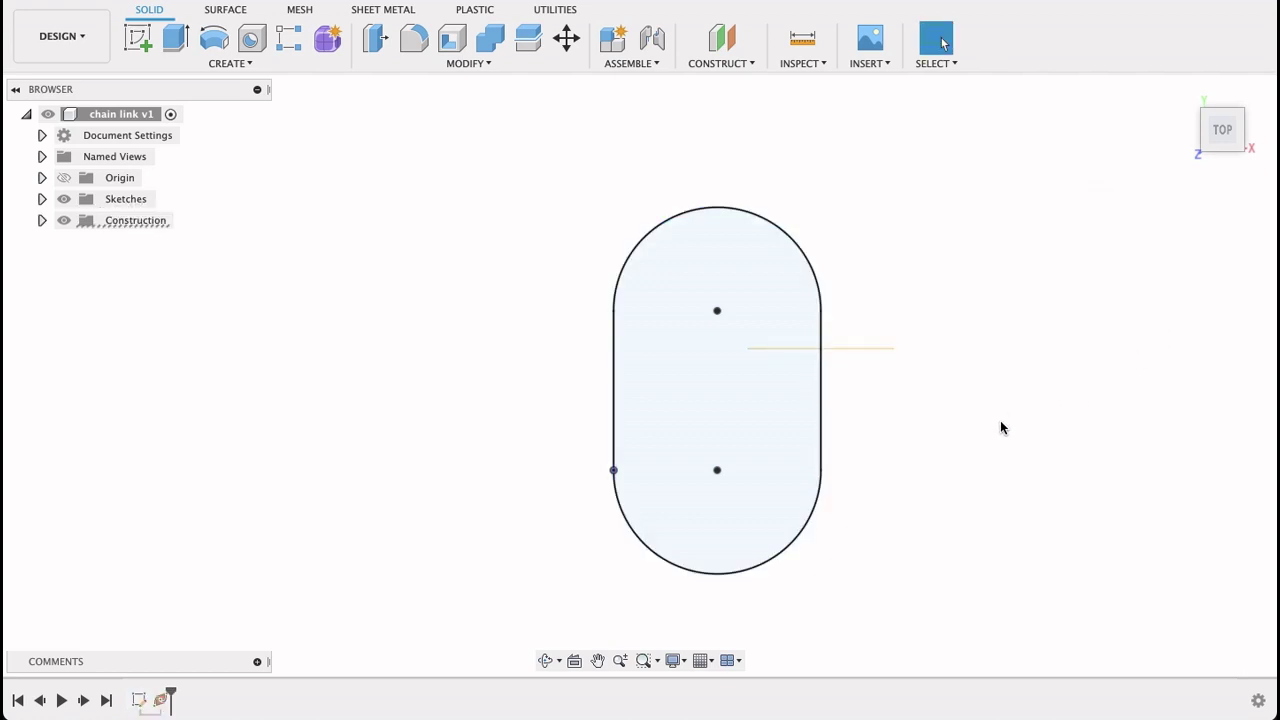
pyautogui.keyDown('shift'); pyautogui.moveTo(1000, 420); pyautogui.dragTo(1002, 370, button='middle'); pyautogui.keyUp('shift')
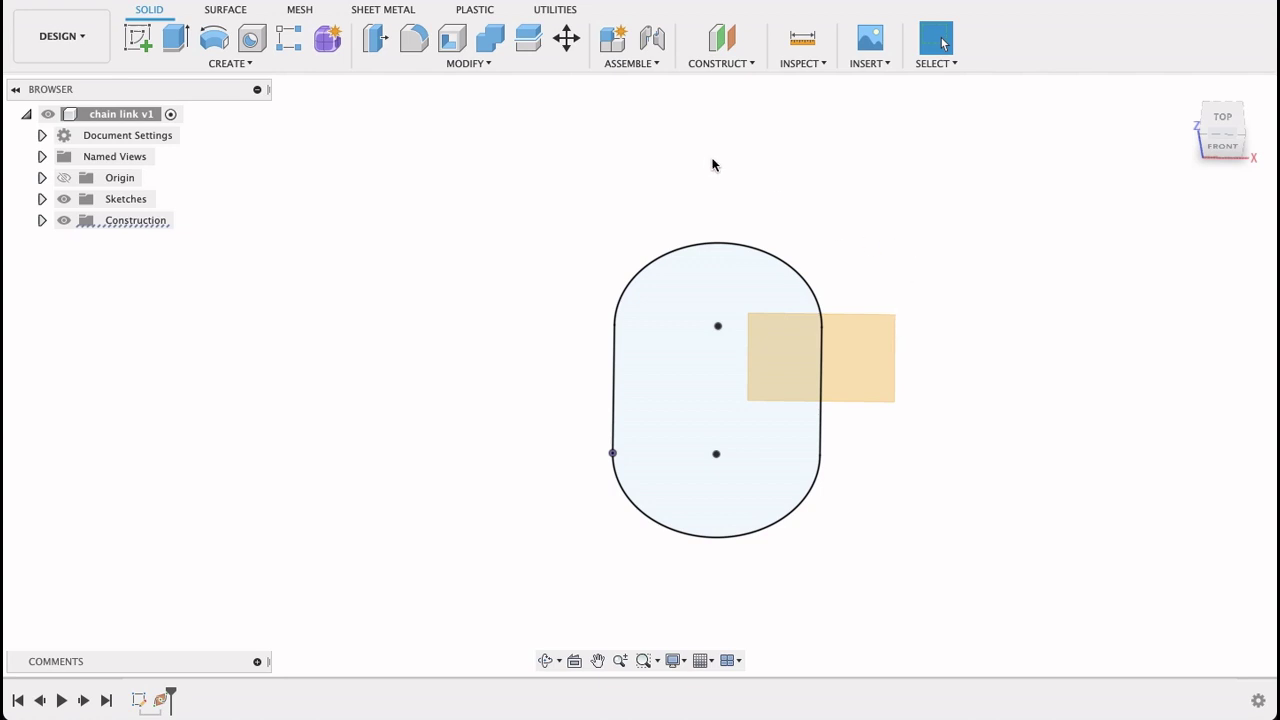
# On the construction plane, sketch a 4 mm diameter circle centred at the sketch origin
pyautogui.click(142, 38)
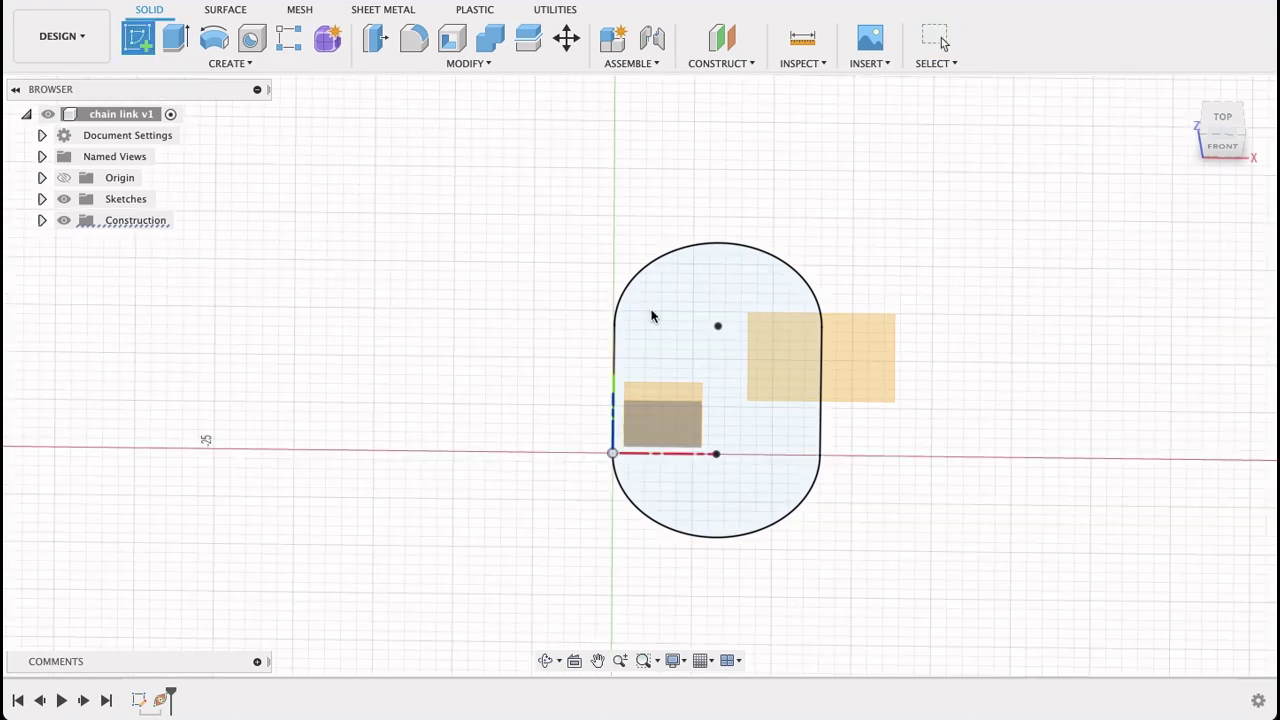
pyautogui.click(858, 370)
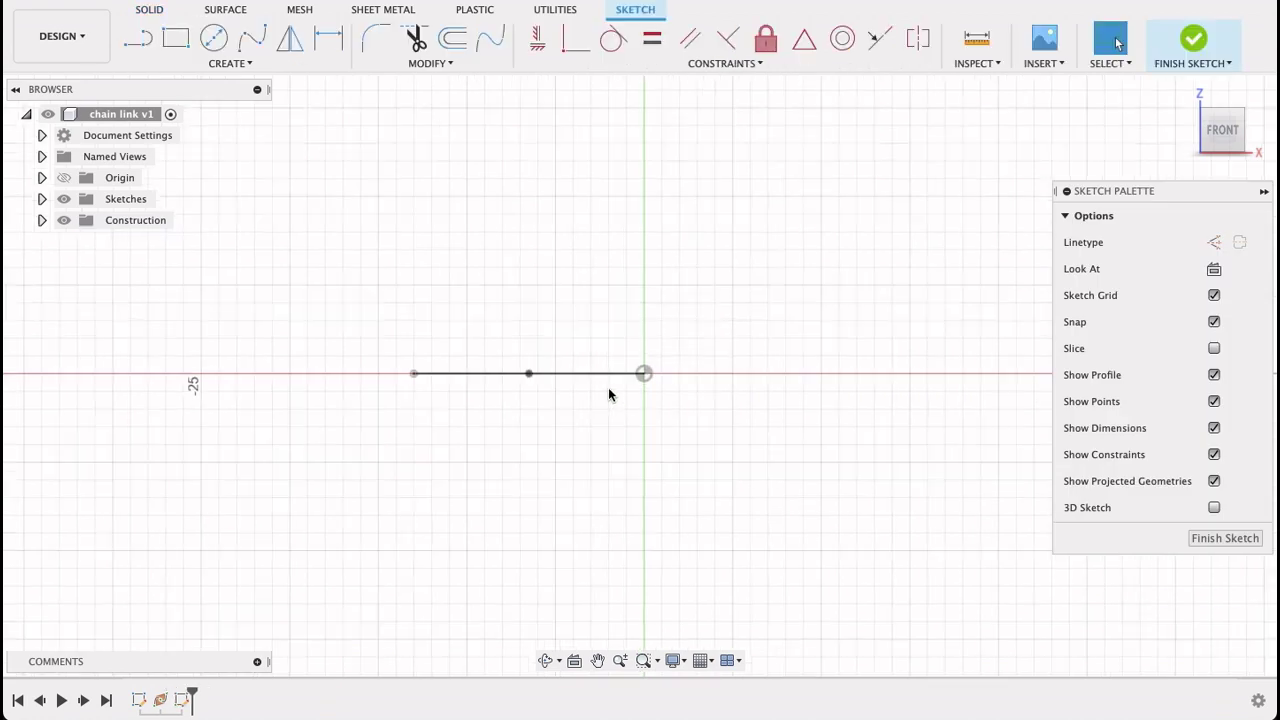
pyautogui.click(213, 38)
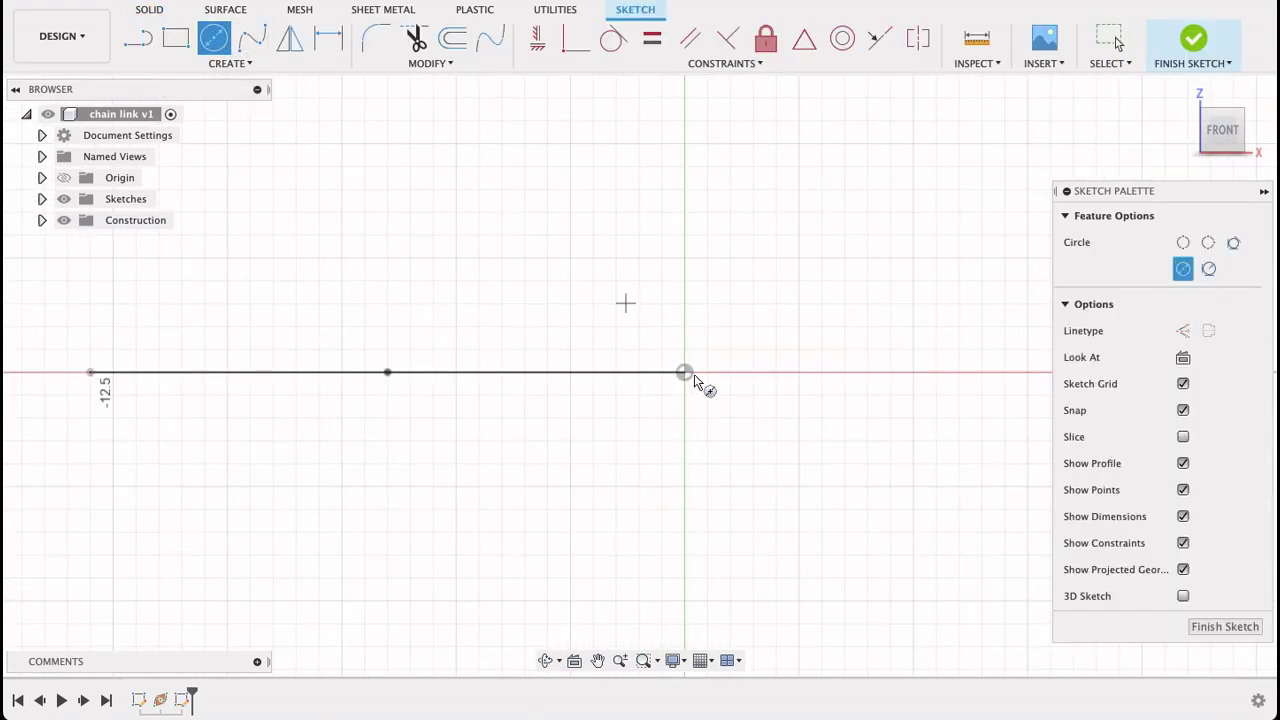
pyautogui.scroll(2, 685, 373)
pyautogui.scroll(-1, 685, 373)
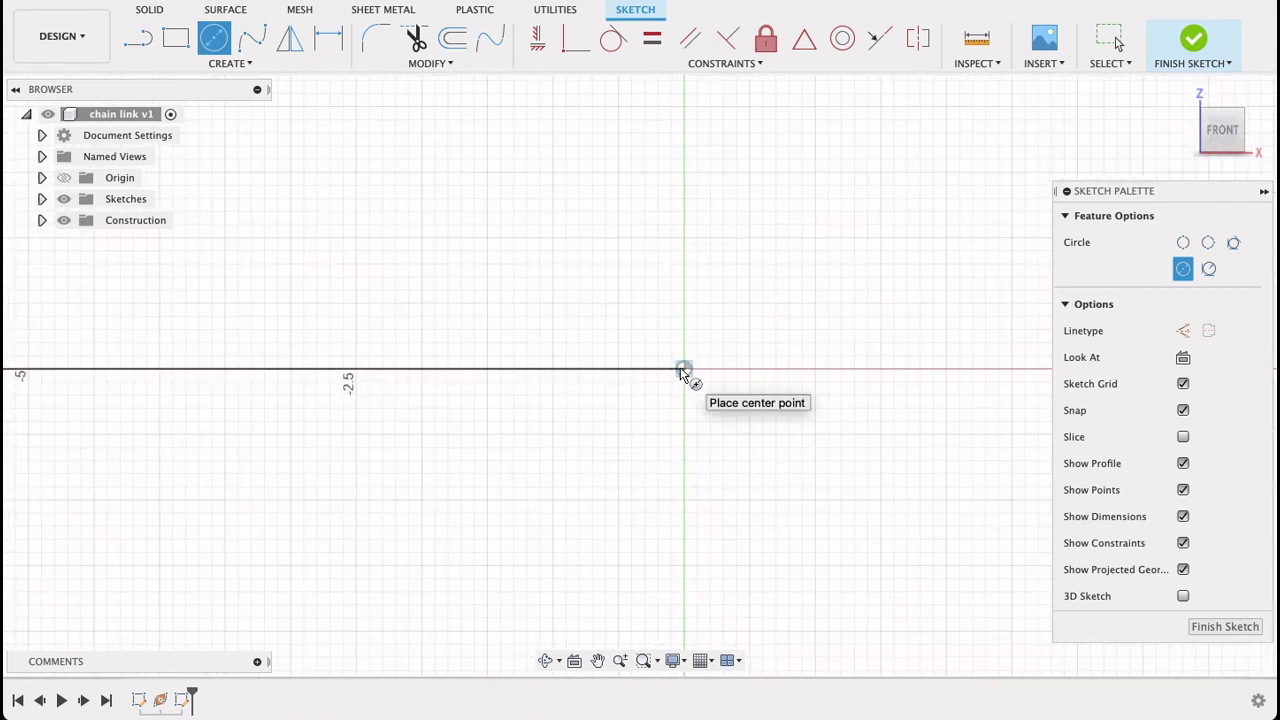
pyautogui.click(680, 367)
pyautogui.scroll(-3, 680, 367)
pyautogui.scroll(1, 680, 367)
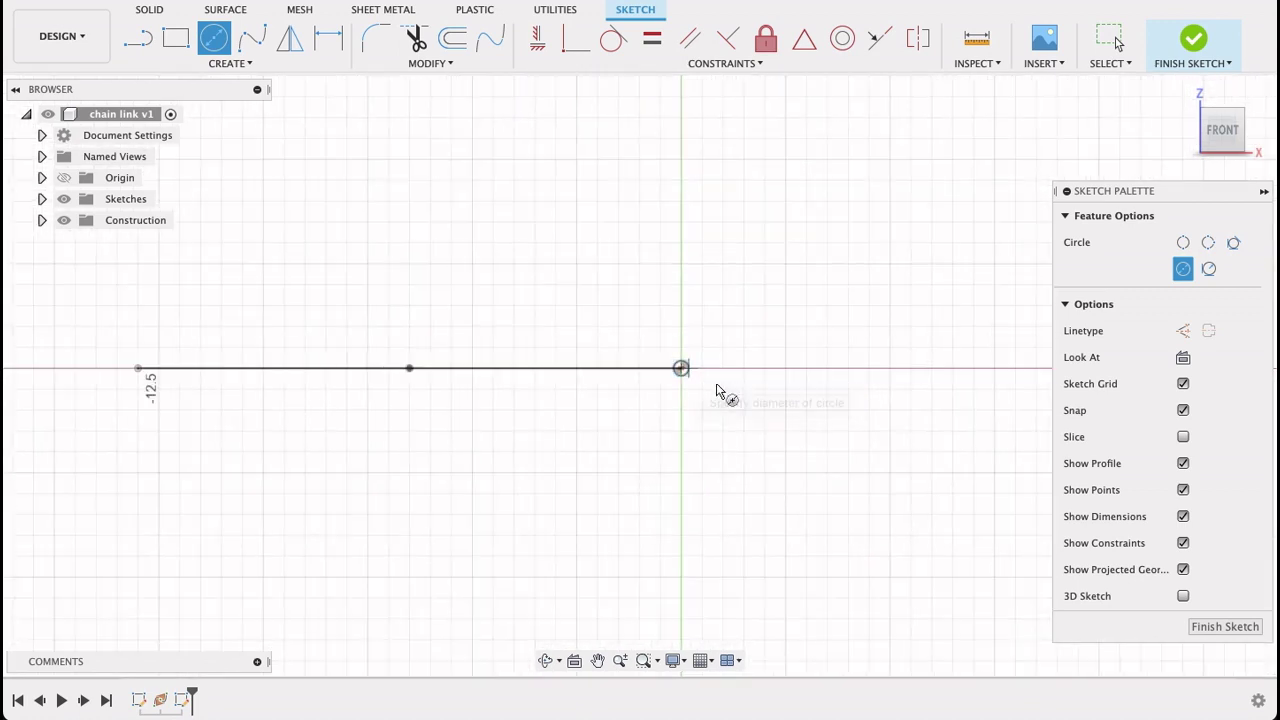
pyautogui.scroll(-3, 771, 414)
pyautogui.scroll(1, 775, 415)
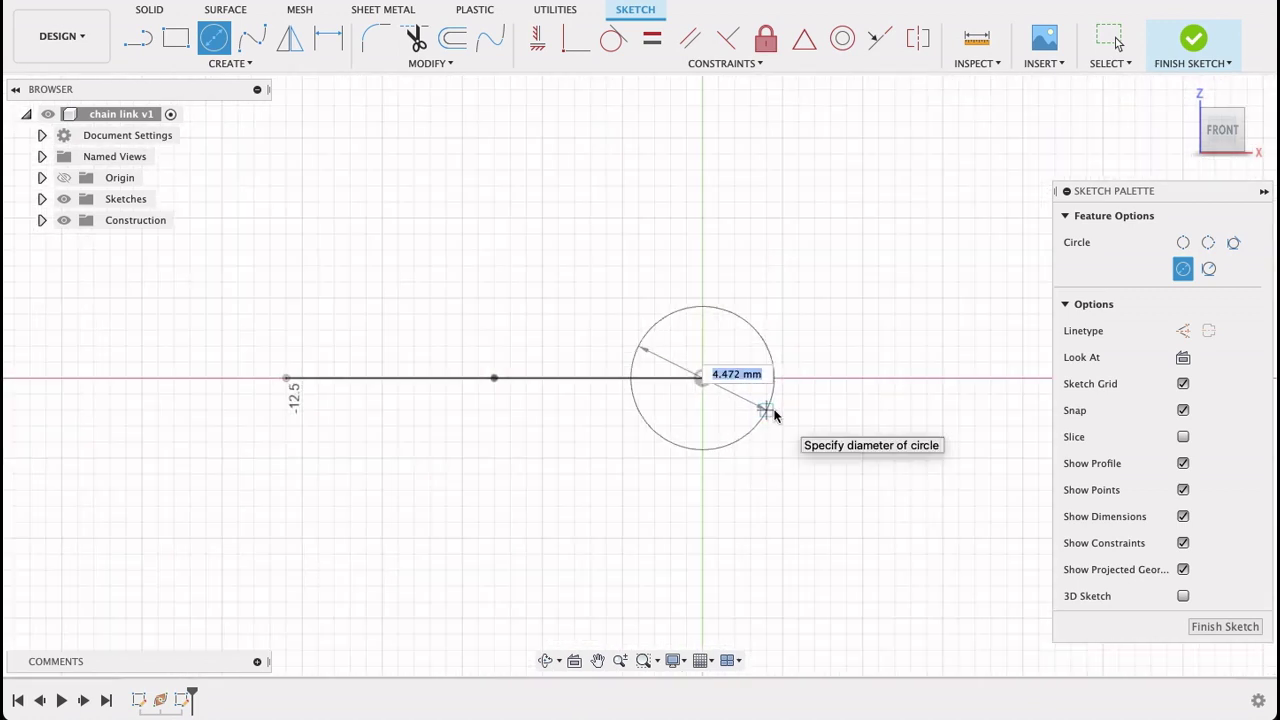
pyautogui.write('4')
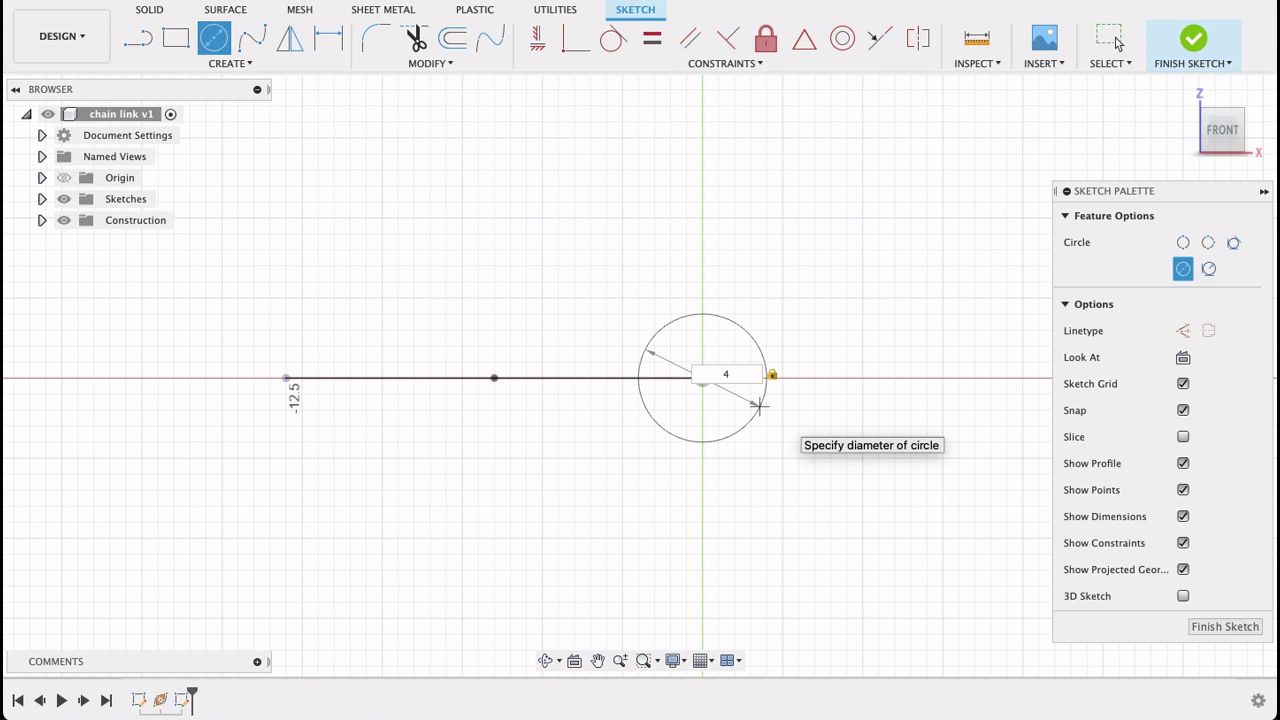
pyautogui.press('Return')
pyautogui.press('Escape')
# Orbit to look down on the slot and finish the circle sketch
pyautogui.scroll(-2, 766, 343)
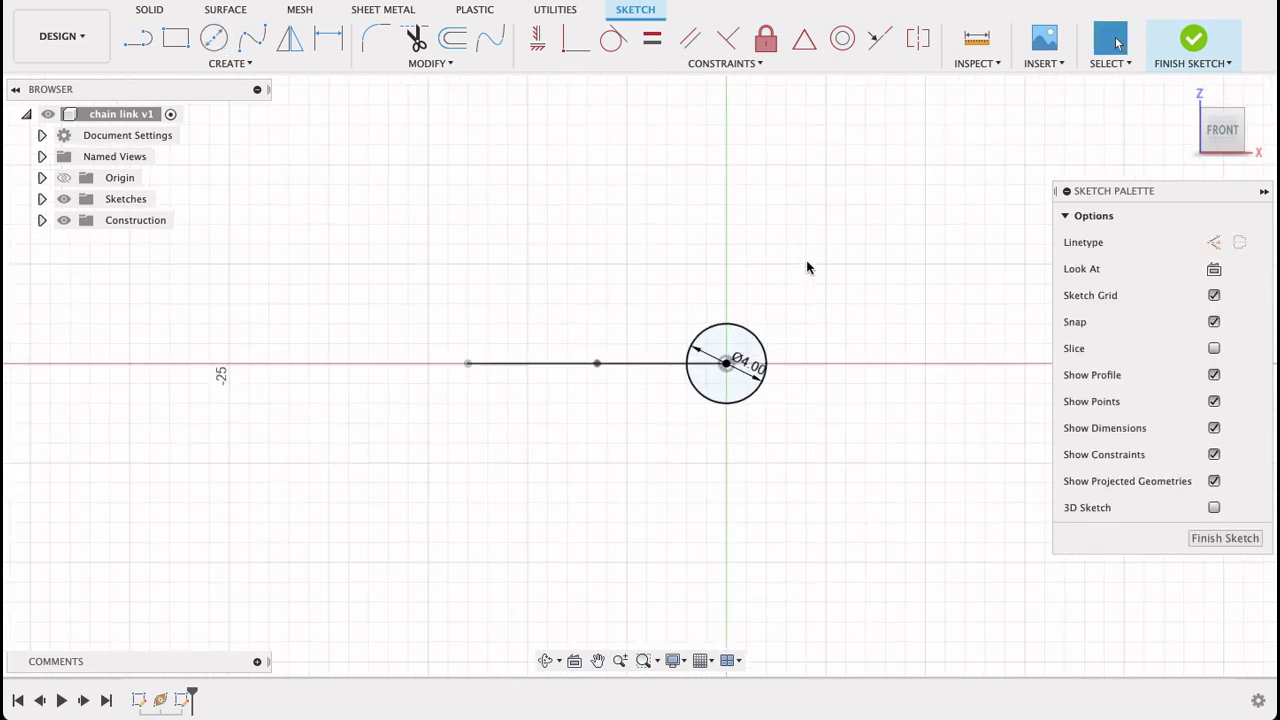
pyautogui.keyDown('shift'); pyautogui.moveTo(808, 267); pyautogui.dragTo(806, 360, button='middle'); pyautogui.keyUp('shift')
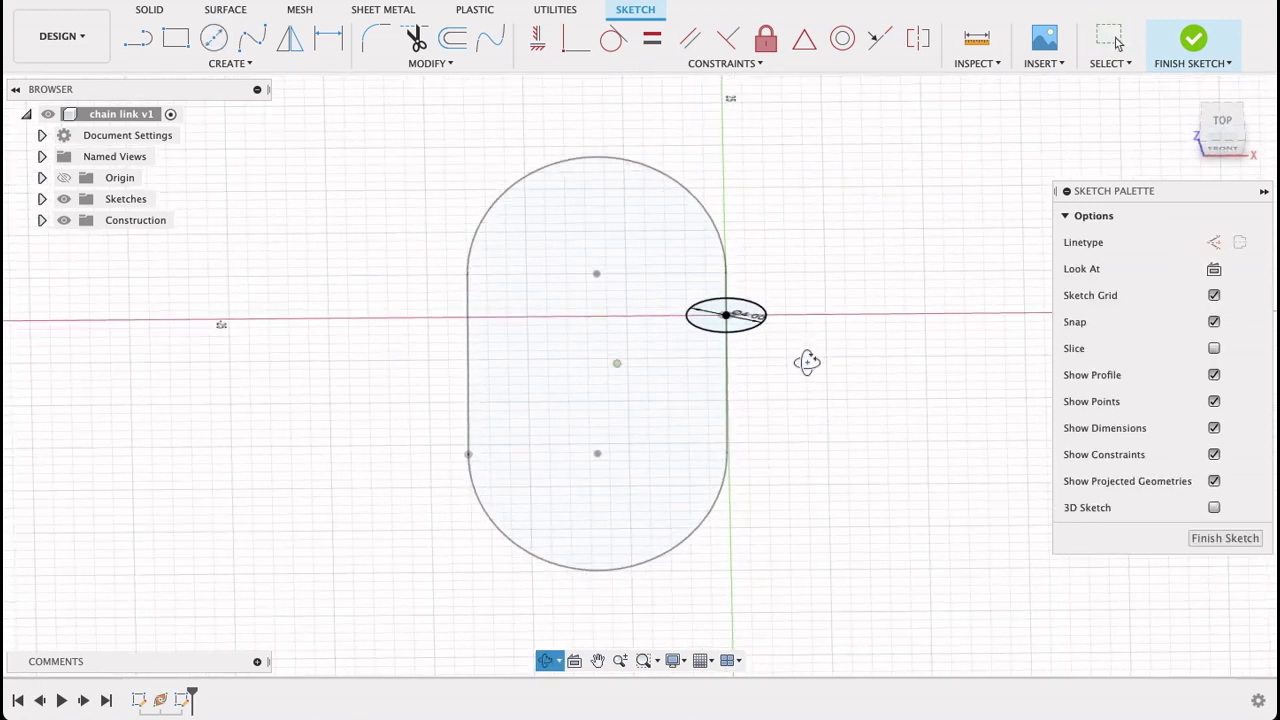
pyautogui.click(1228, 539)
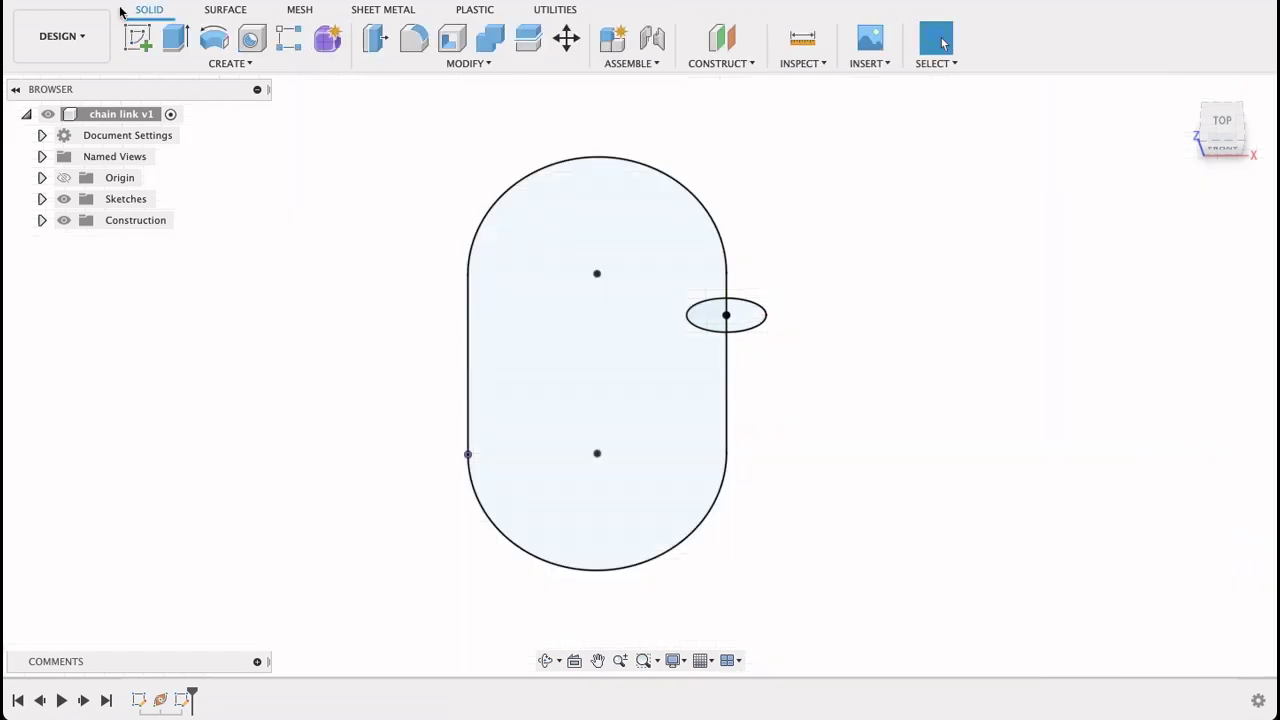
# Sweep the 4 mm circle profile along the slot outline path to create the solid body
pyautogui.click(245, 66)
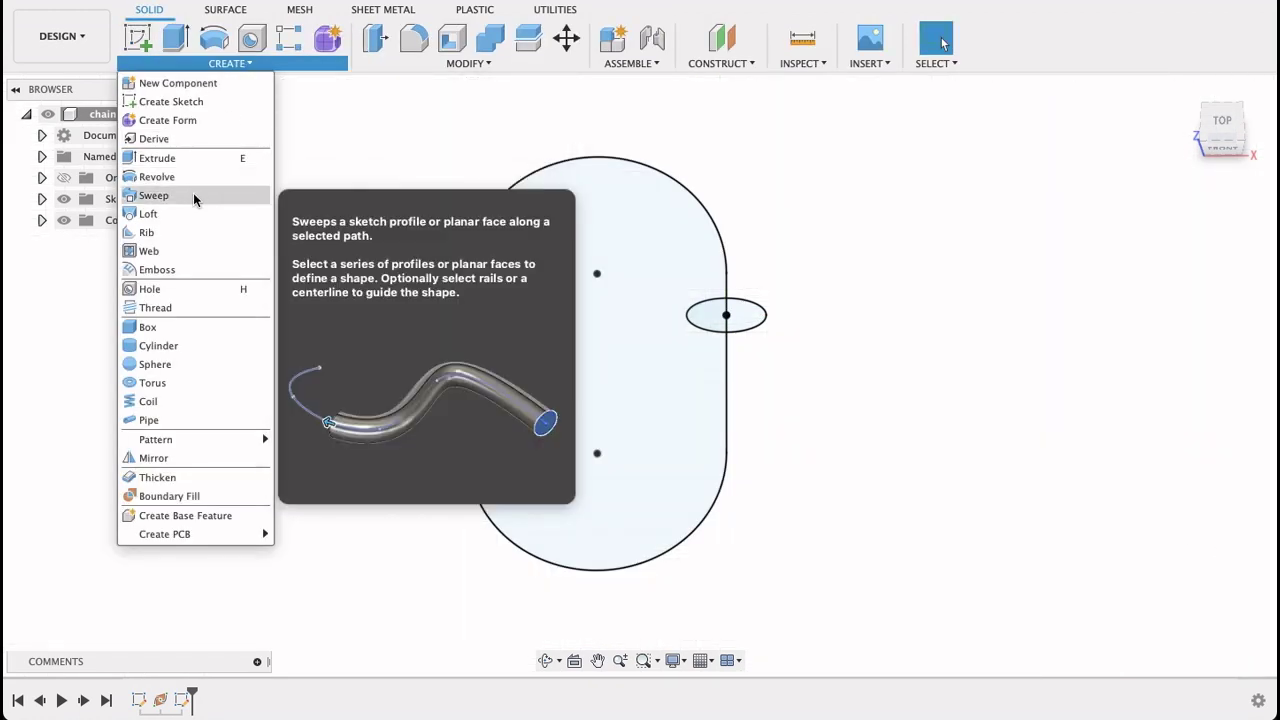
pyautogui.click(193, 195)
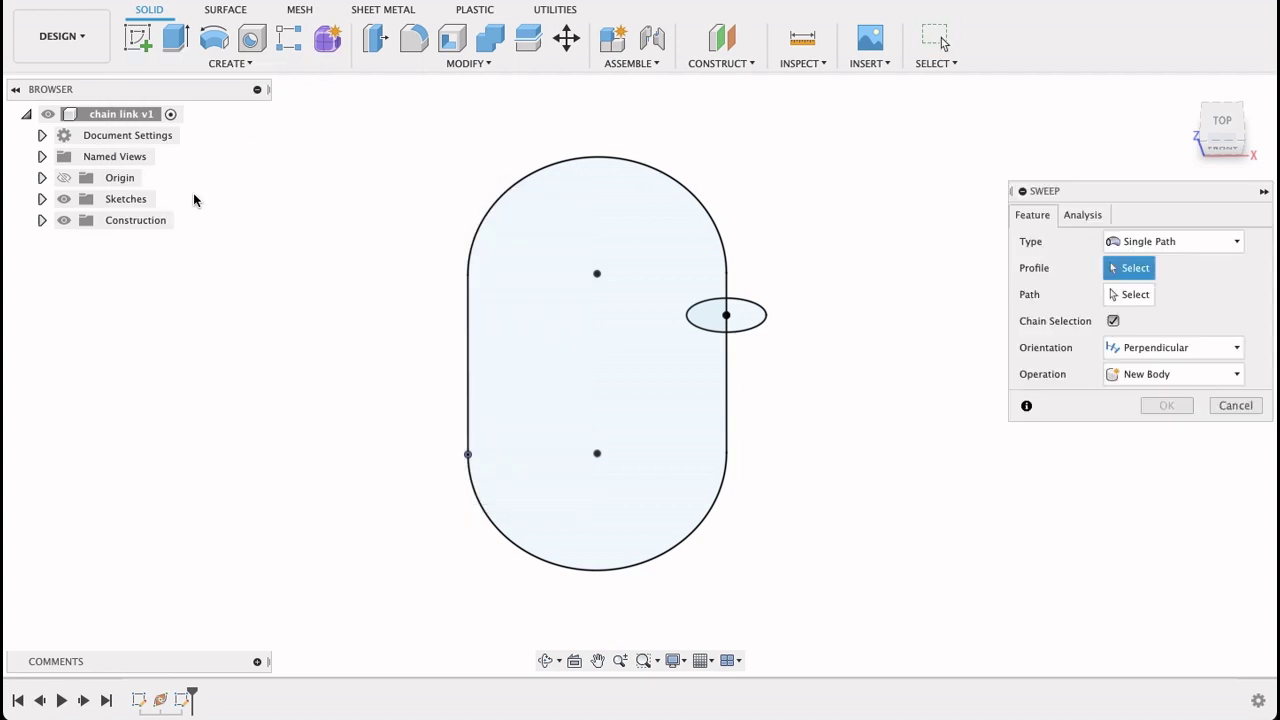
pyautogui.click(736, 314)
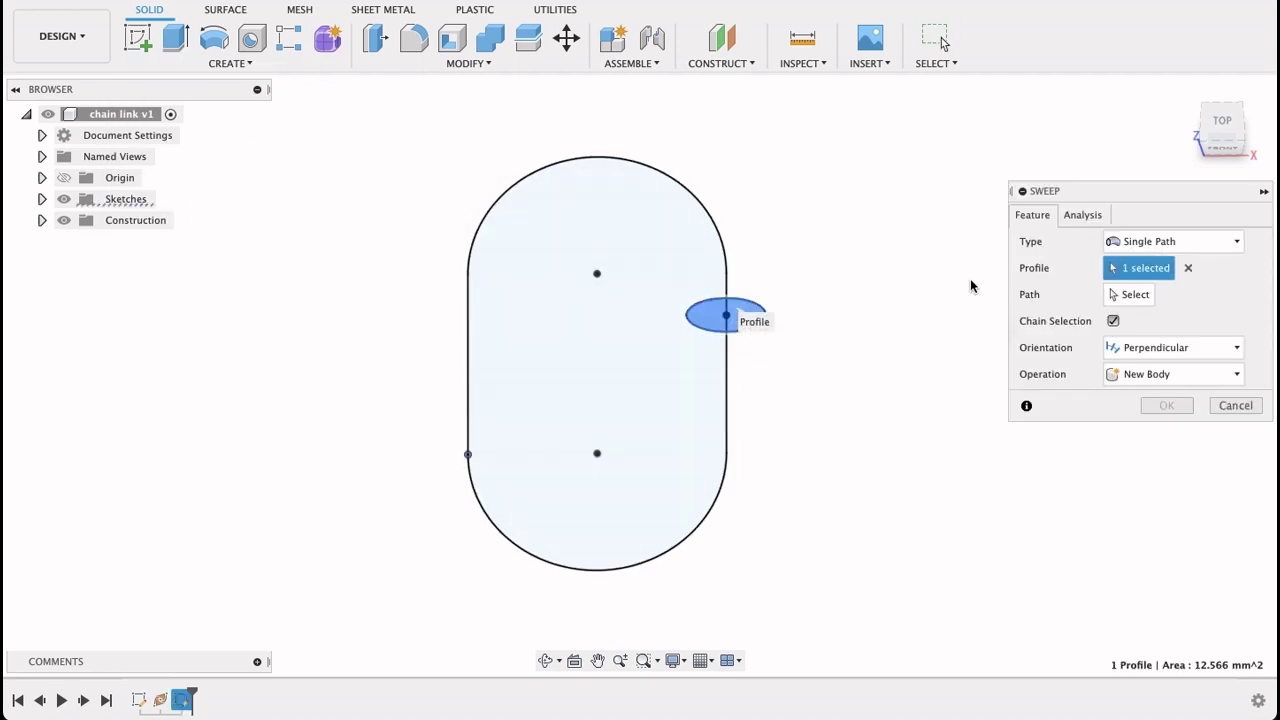
pyautogui.click(1120, 295)
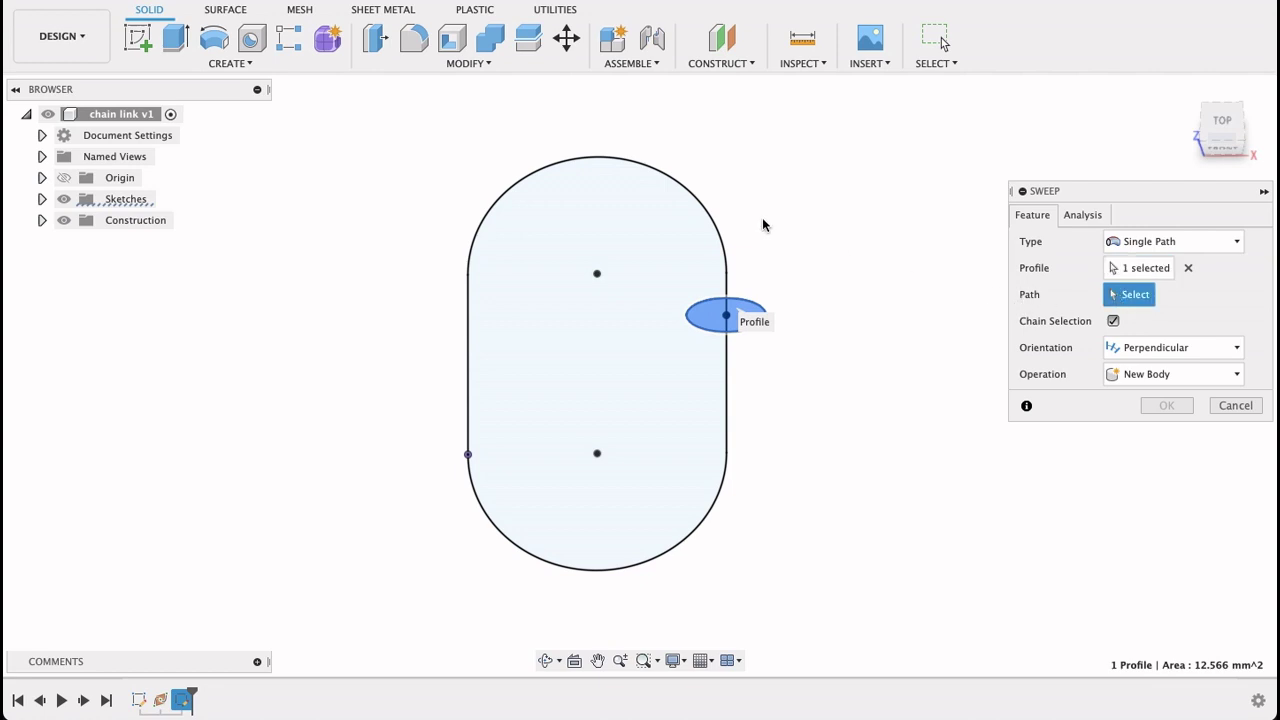
pyautogui.click(722, 233)
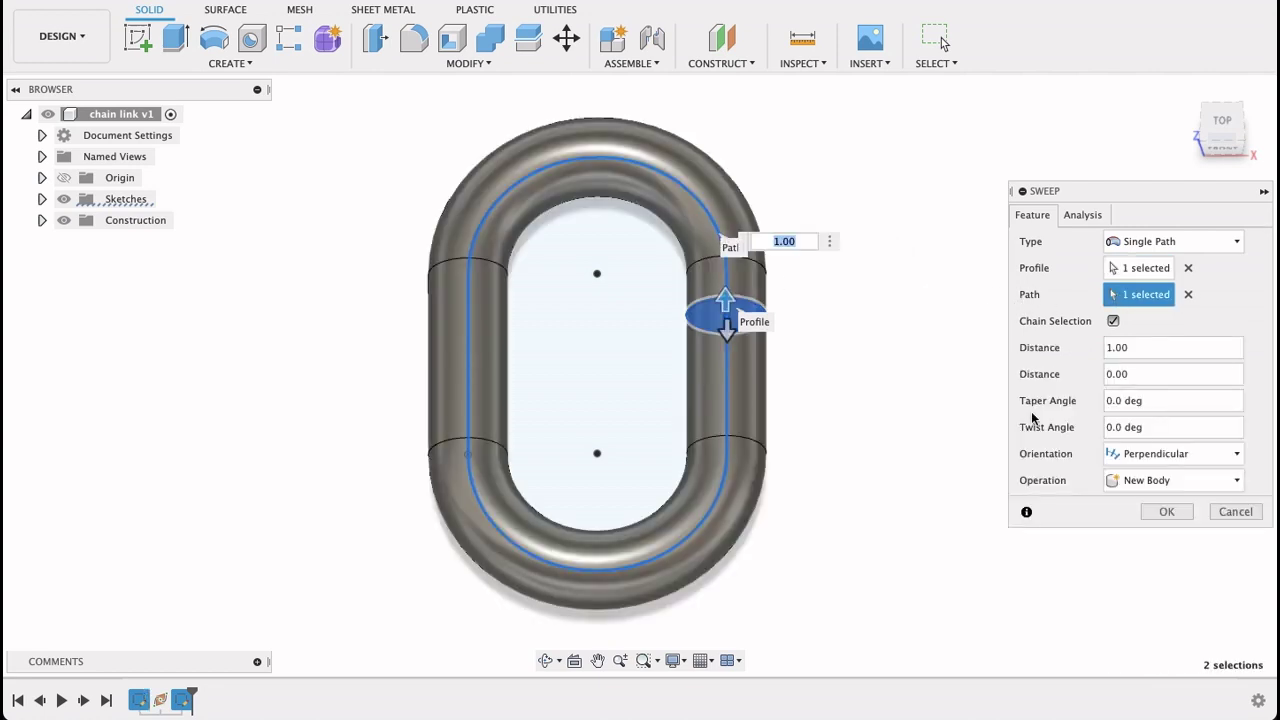
pyautogui.click(1167, 512)
pyautogui.keyDown('shift'); pyautogui.moveTo(1066, 320); pyautogui.dragTo(908, 390, button='middle'); pyautogui.keyUp('shift')
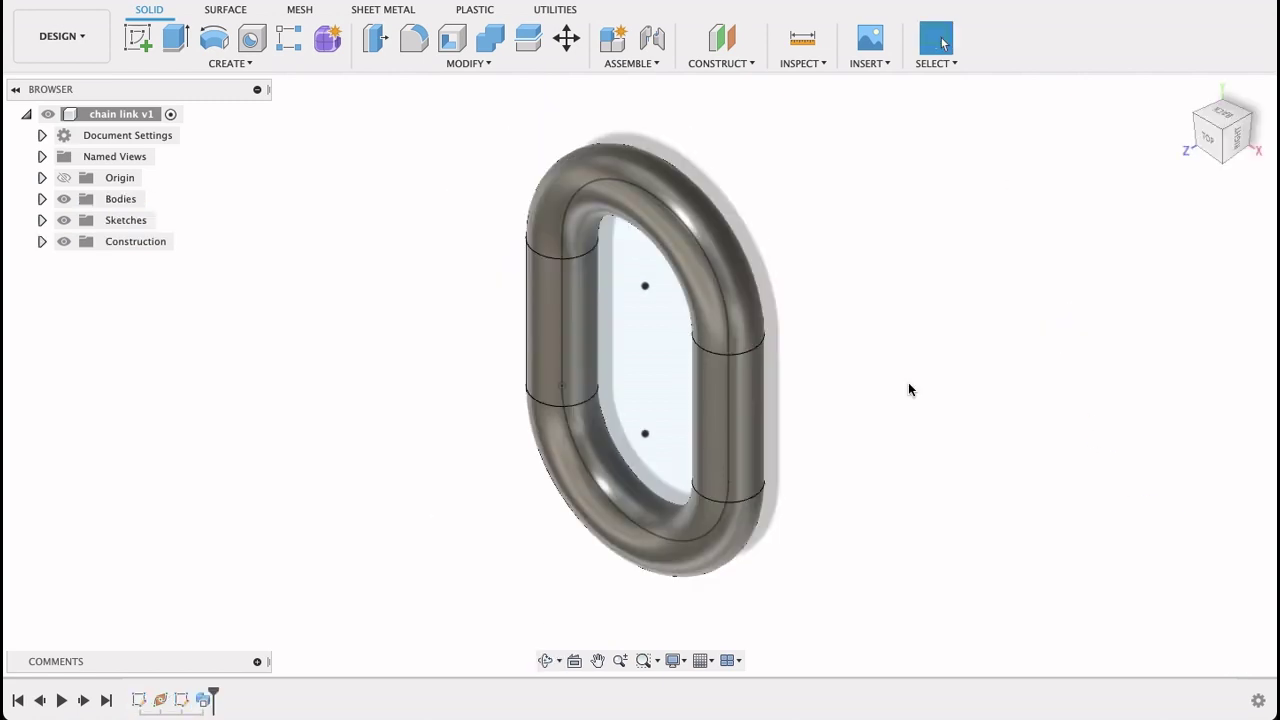